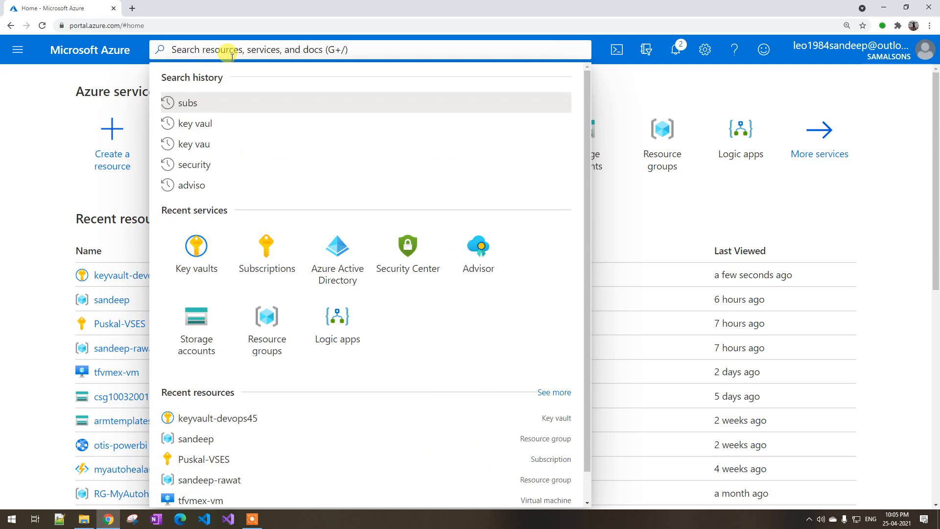
- Search 'key vault', open the Key vaults service, and start a new key vault
{"action": "type", "text": "key vaul"}
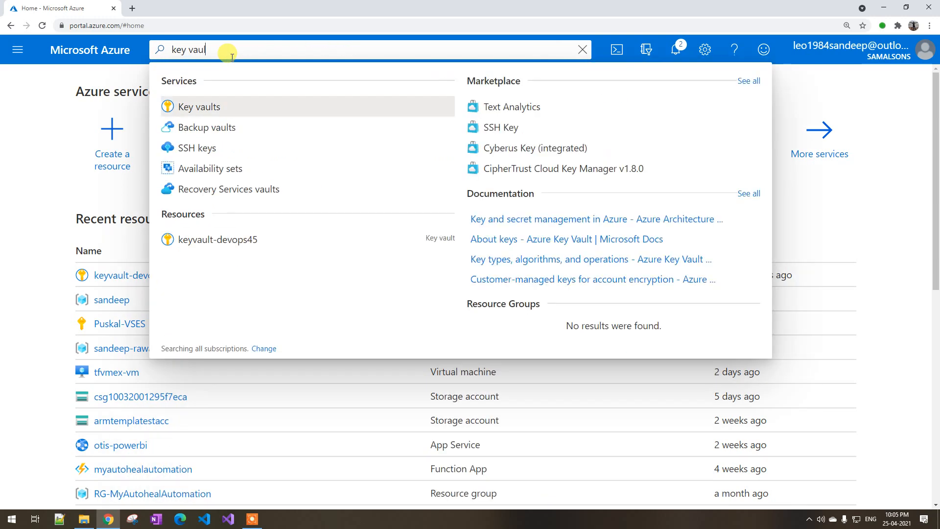
{"action": "left_click", "coordinate": [200, 106]}
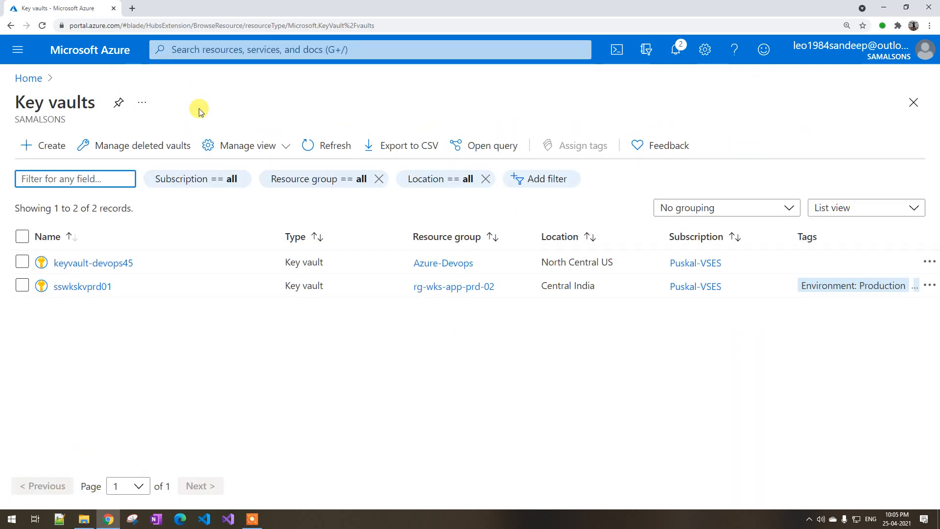
{"action": "left_click", "coordinate": [55, 150]}
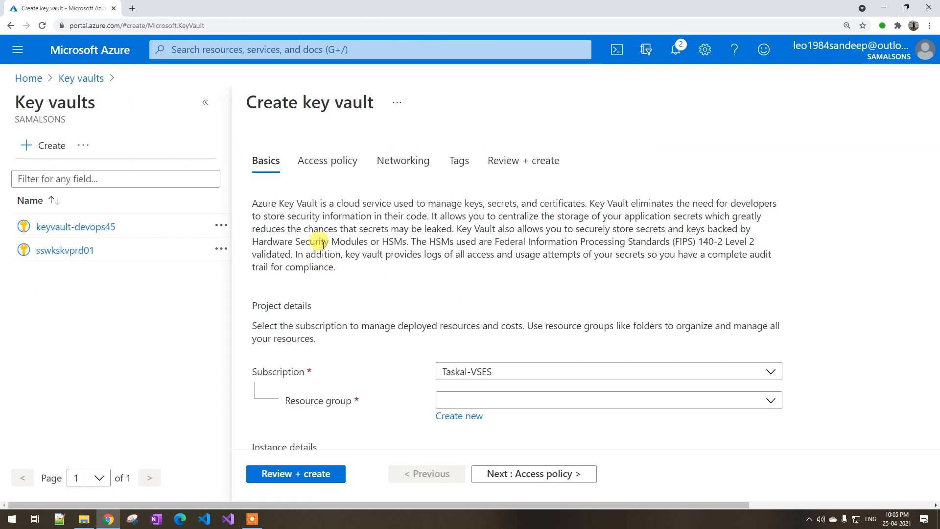
- Choose the existing resource group and name the vault demokv0000555
{"action": "scroll", "coordinate": [437, 261], "scroll_direction": "down", "scroll_amount": 3}
{"action": "left_click", "coordinate": [446, 252]}
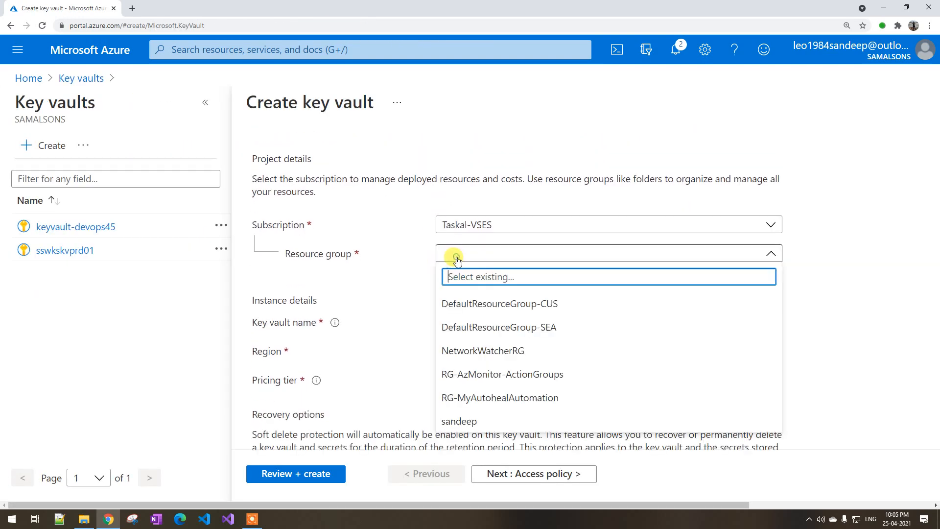
{"action": "left_click", "coordinate": [474, 421]}
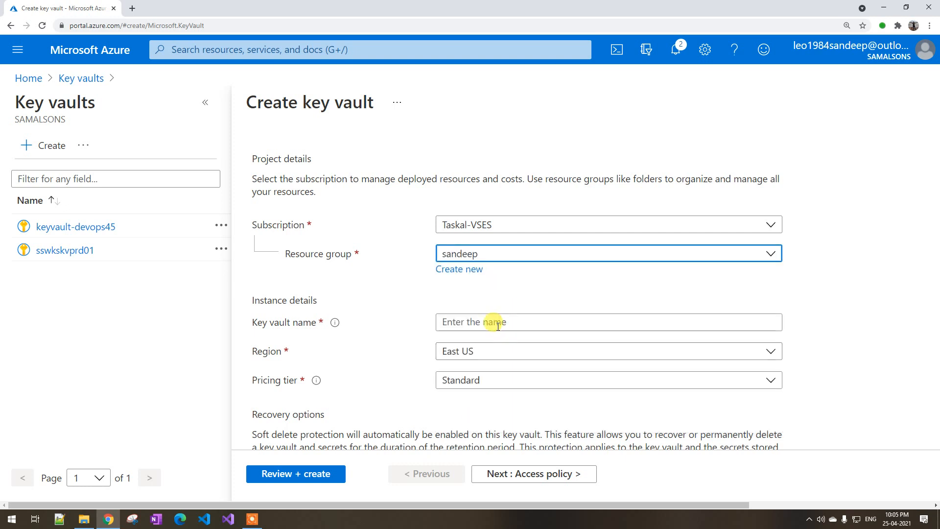
{"action": "left_click", "coordinate": [468, 322]}
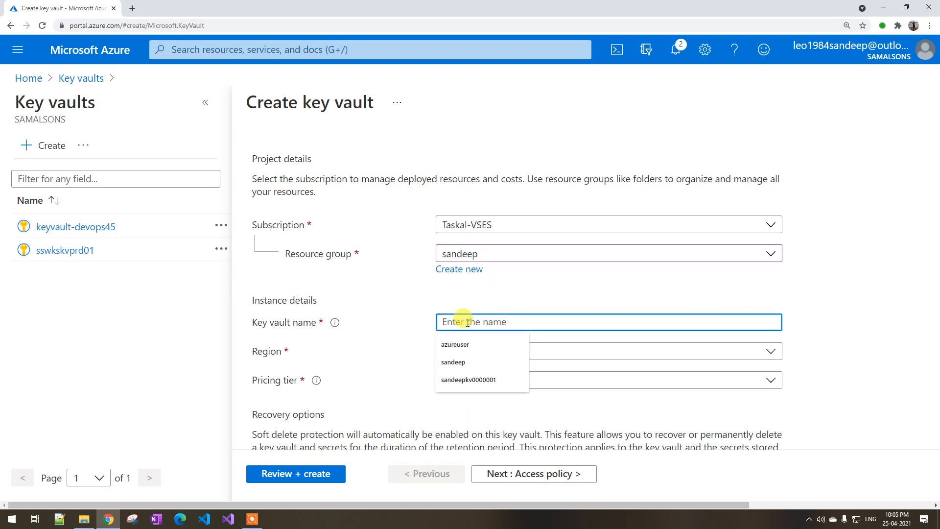
{"action": "type", "text": "demokv"}
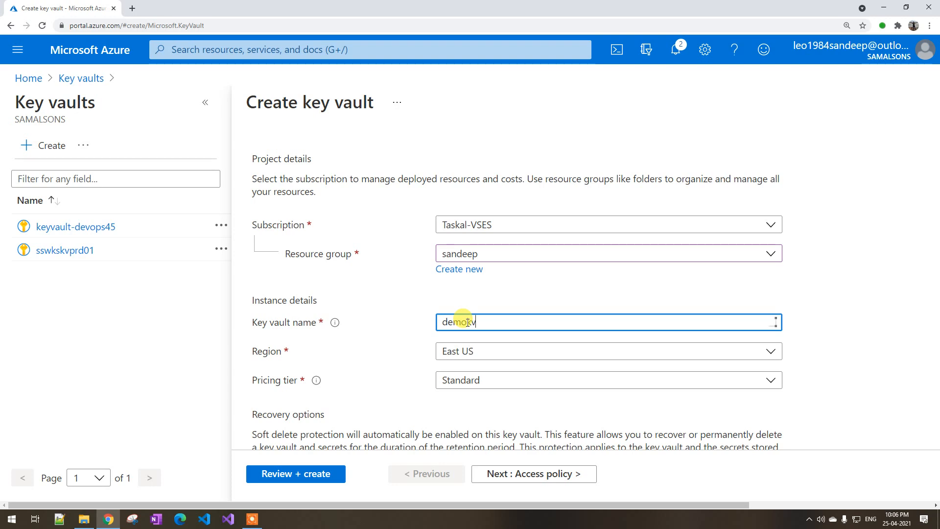
{"action": "type", "text": "0000555"}
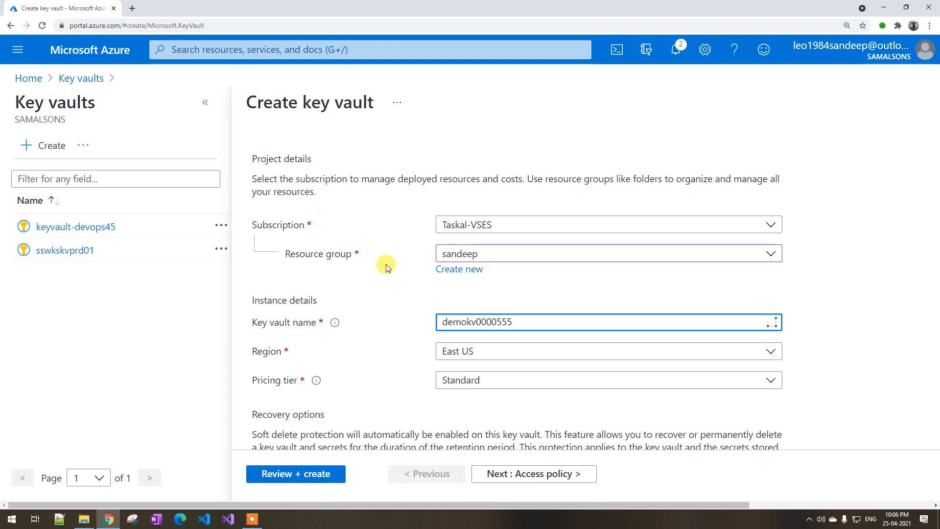
- Review the soft-delete and 90-day retention recovery options on the Basics tab
{"action": "scroll", "coordinate": [541, 281], "scroll_direction": "down", "scroll_amount": 3}
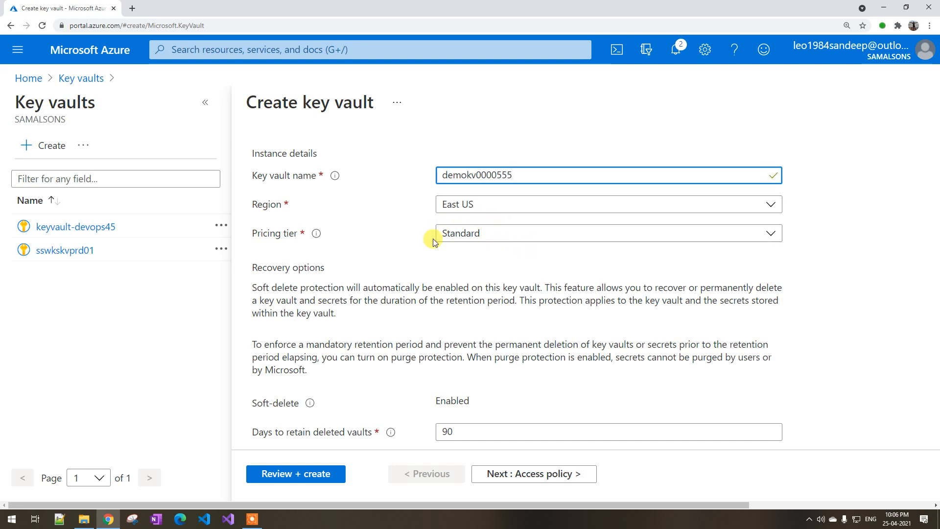
{"action": "scroll", "coordinate": [474, 234], "scroll_direction": "down", "scroll_amount": 2}
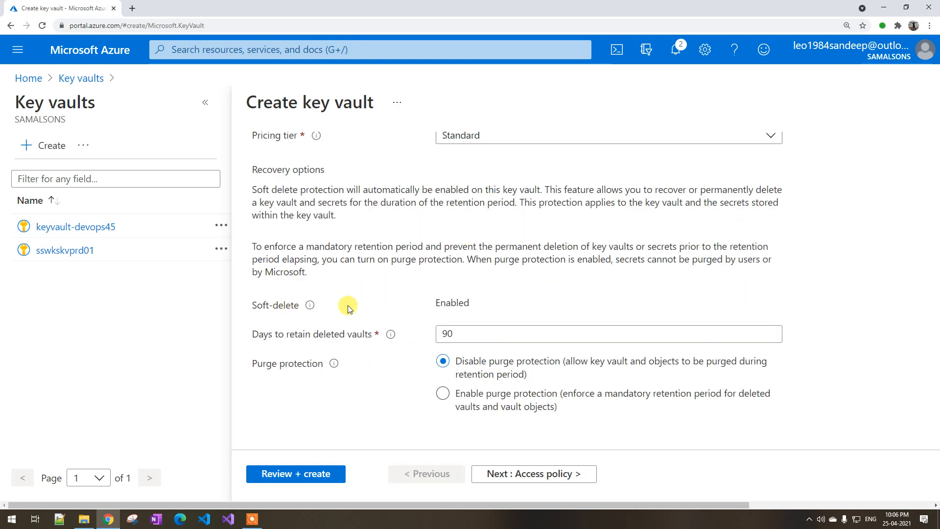
{"action": "left_click_drag", "start_coordinate": [433, 302], "coordinate": [469, 302]}
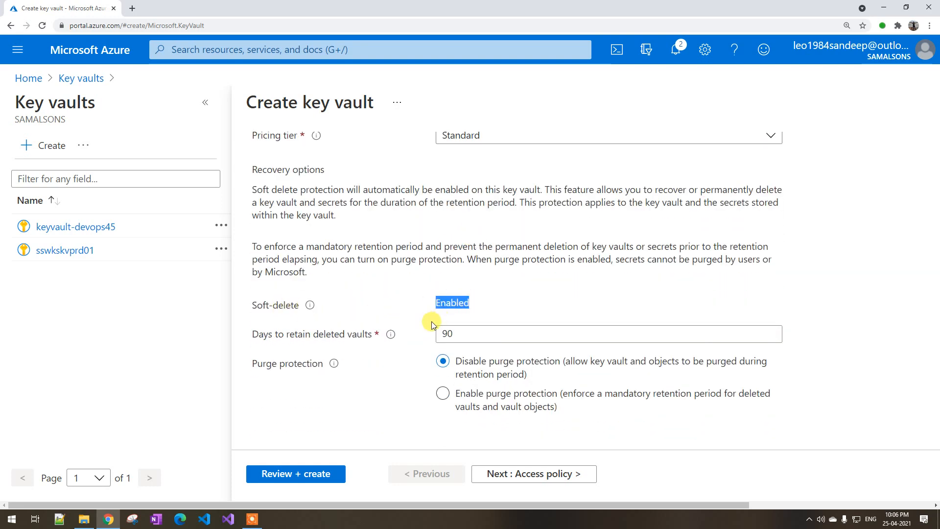
{"action": "left_click", "coordinate": [468, 334]}
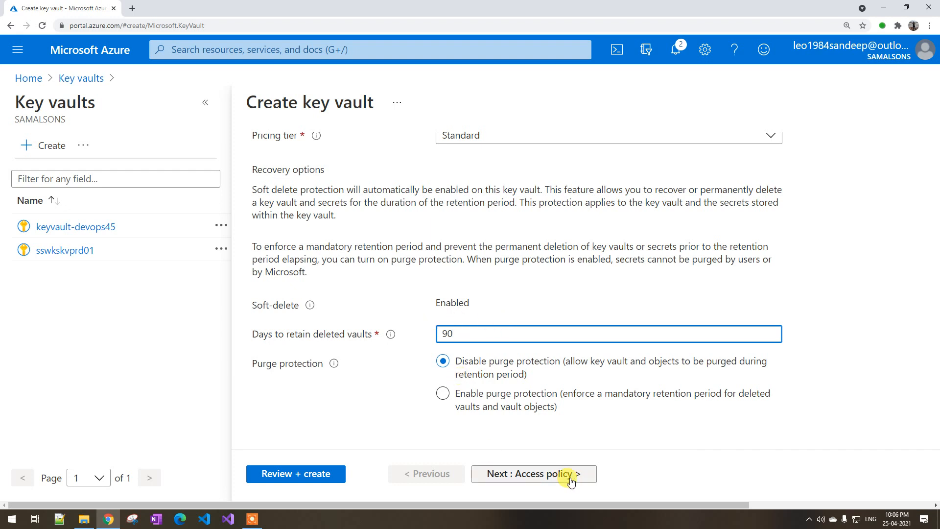
{"action": "left_click", "coordinate": [546, 474]}
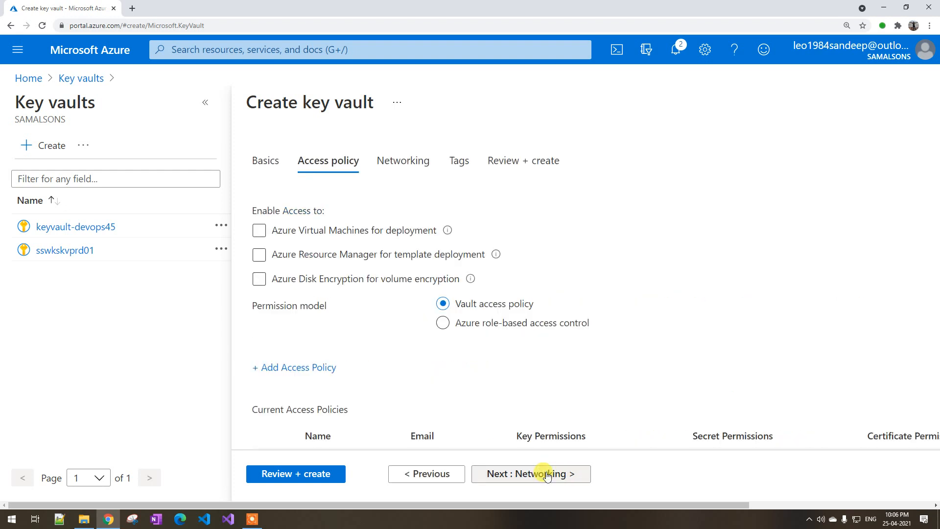
- Leave Resource Manager template deployment access unchecked in the access policy settings
{"action": "scroll", "coordinate": [361, 291], "scroll_direction": "down", "scroll_amount": 1}
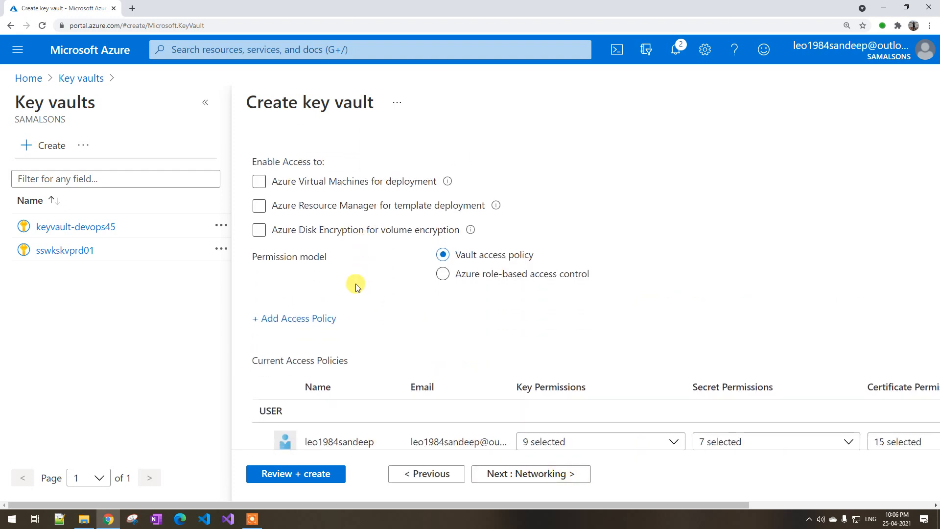
{"action": "scroll", "coordinate": [361, 289], "scroll_direction": "up", "scroll_amount": 1}
{"action": "left_click", "coordinate": [376, 262]}
{"action": "left_click", "coordinate": [376, 262]}
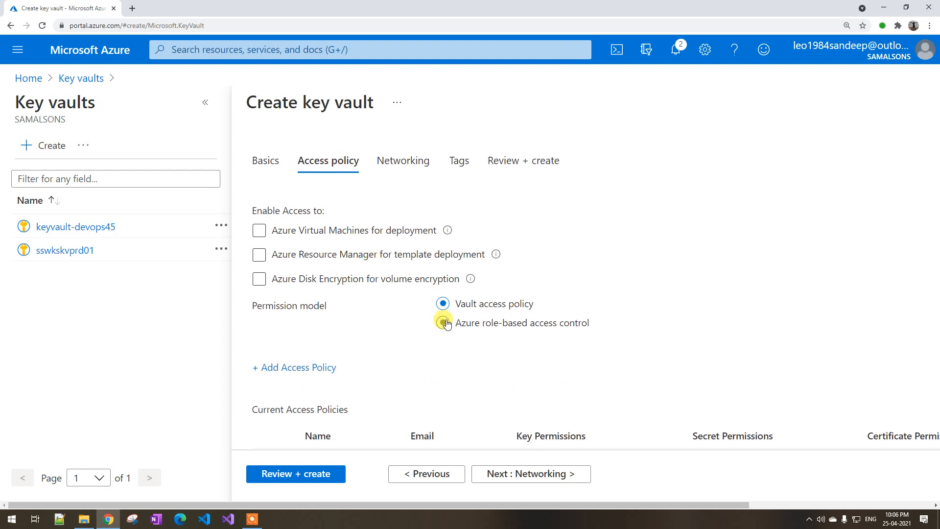
{"action": "scroll", "coordinate": [441, 319], "scroll_direction": "down", "scroll_amount": 1}
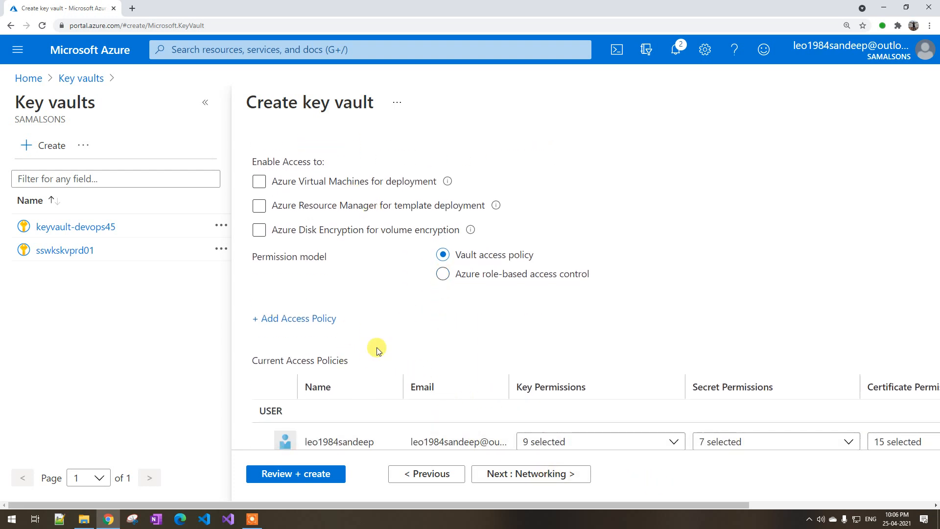
- Keep default public networking and tags, pass validation, and create demokv0000555
{"action": "left_click", "coordinate": [539, 478]}
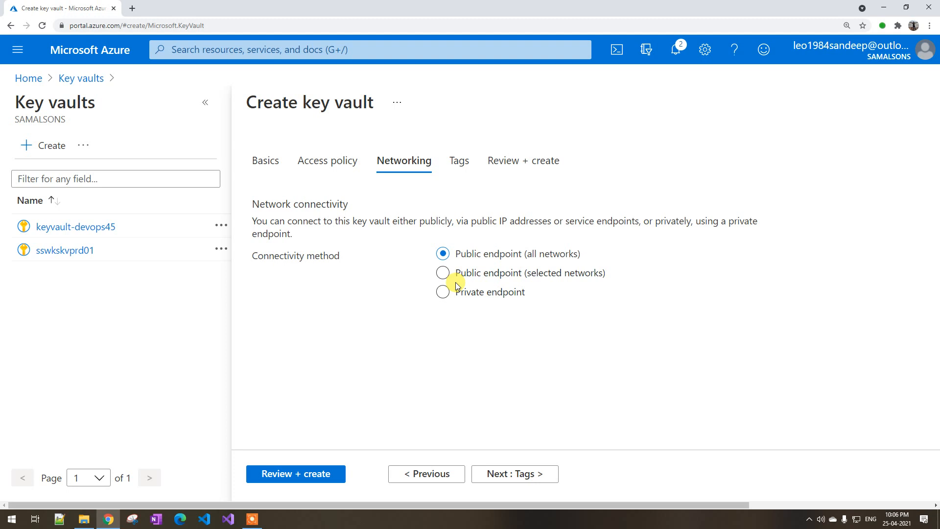
{"action": "left_click", "coordinate": [527, 471]}
{"action": "left_click", "coordinate": [316, 473]}
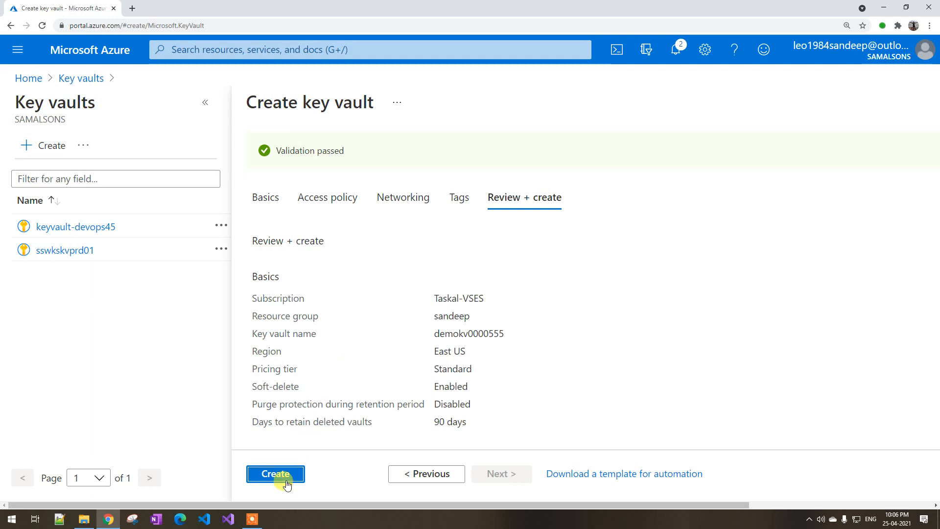
{"action": "left_click", "coordinate": [288, 476]}
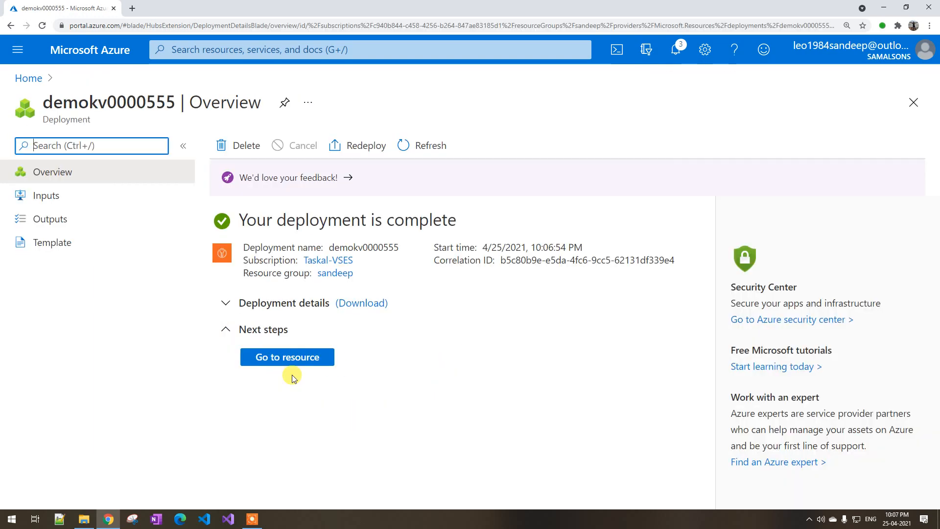
- Go to the deployed demokv0000555 vault and scroll through its Overview and left menu
{"action": "left_click", "coordinate": [300, 357]}
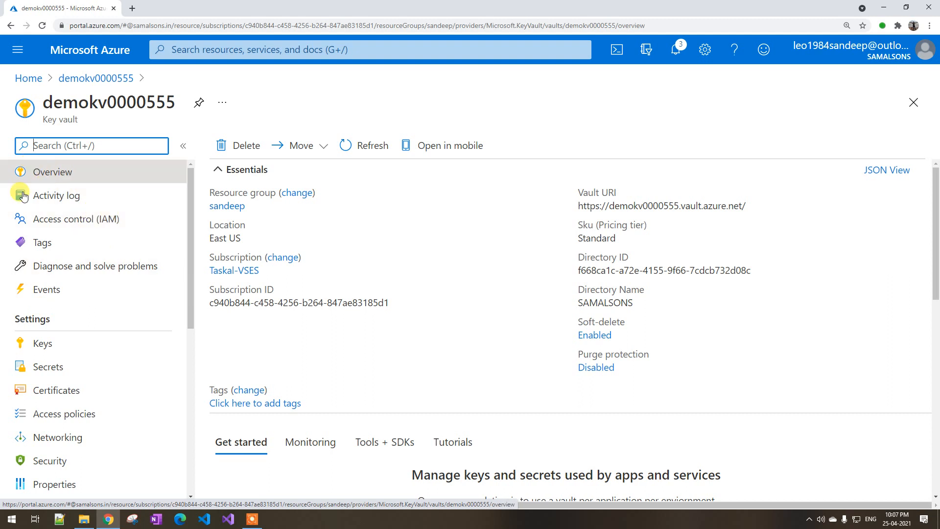
{"action": "scroll", "coordinate": [122, 256], "scroll_direction": "down", "scroll_amount": 6}
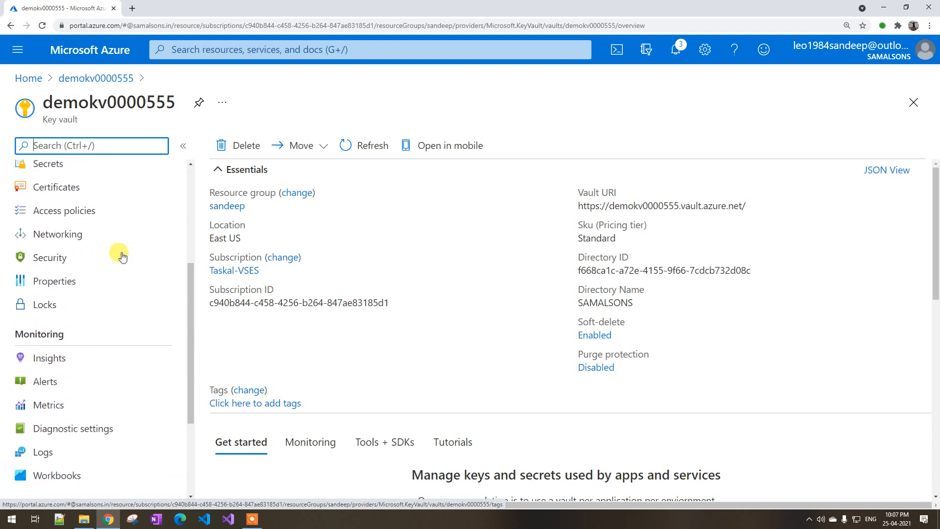
{"action": "scroll", "coordinate": [143, 307], "scroll_direction": "down", "scroll_amount": 1}
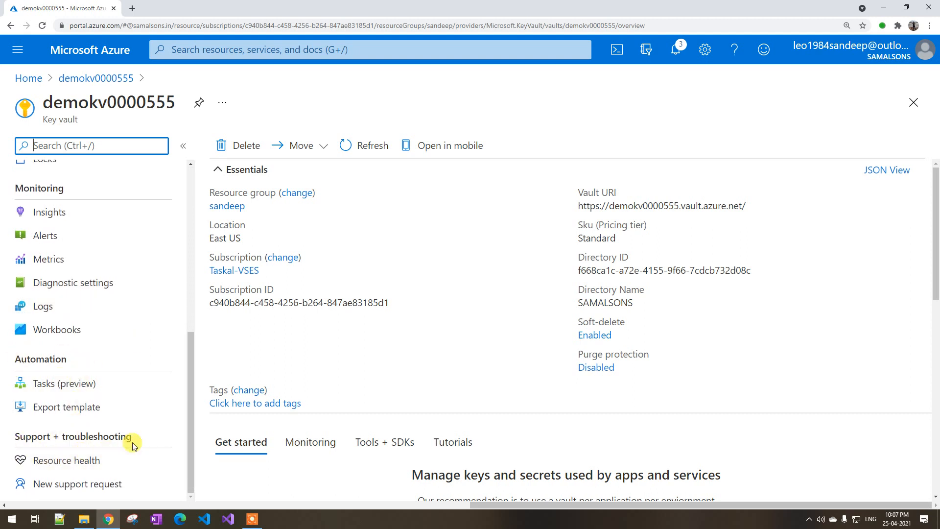
{"action": "scroll", "coordinate": [168, 291], "scroll_direction": "up", "scroll_amount": 6}
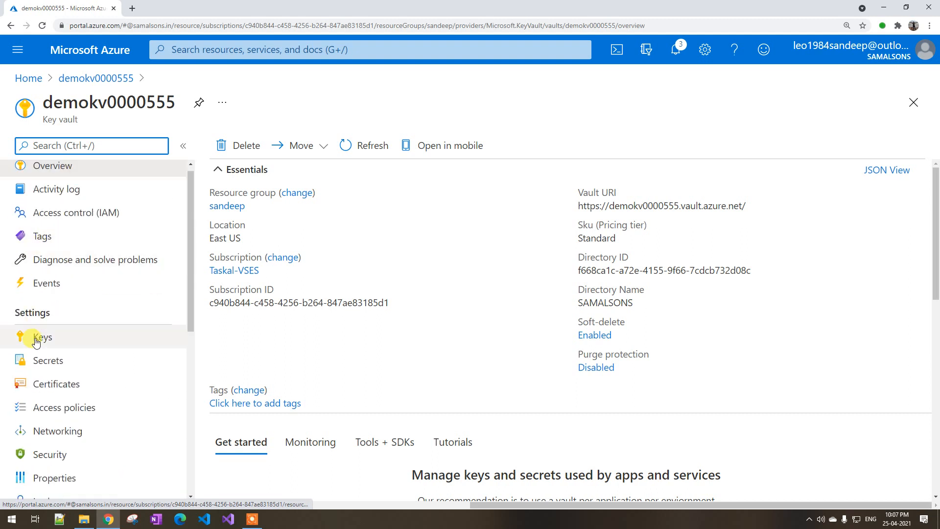
{"action": "scroll", "coordinate": [63, 294], "scroll_direction": "down", "scroll_amount": 1}
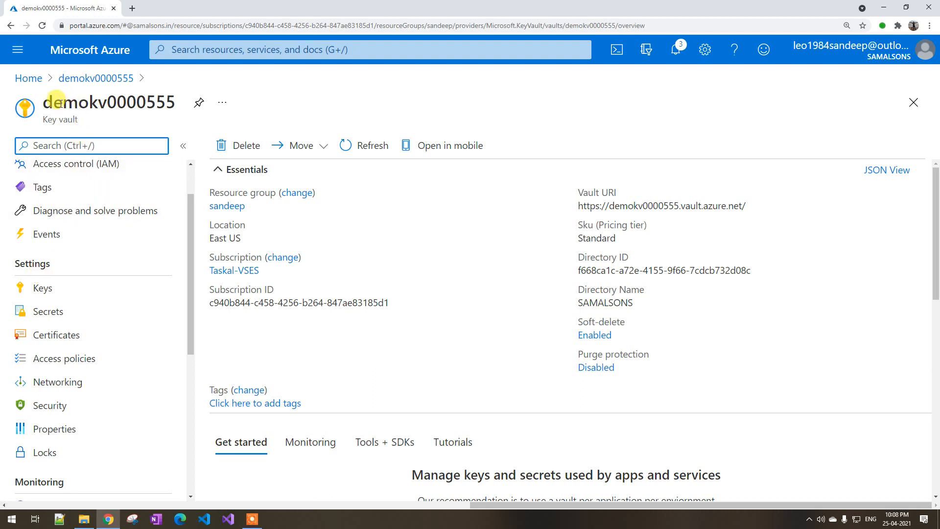
{"action": "left_click_drag", "start_coordinate": [583, 192], "coordinate": [617, 192]}
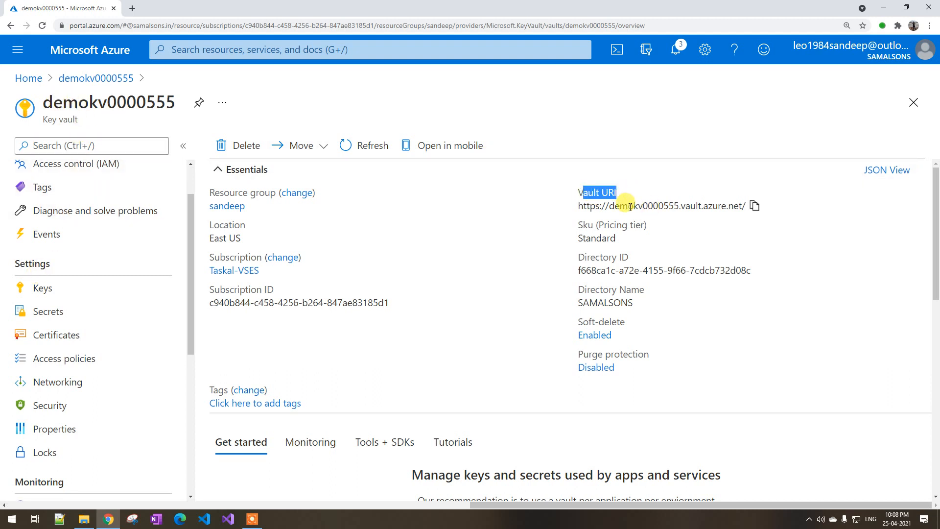
{"action": "left_click", "coordinate": [732, 220]}
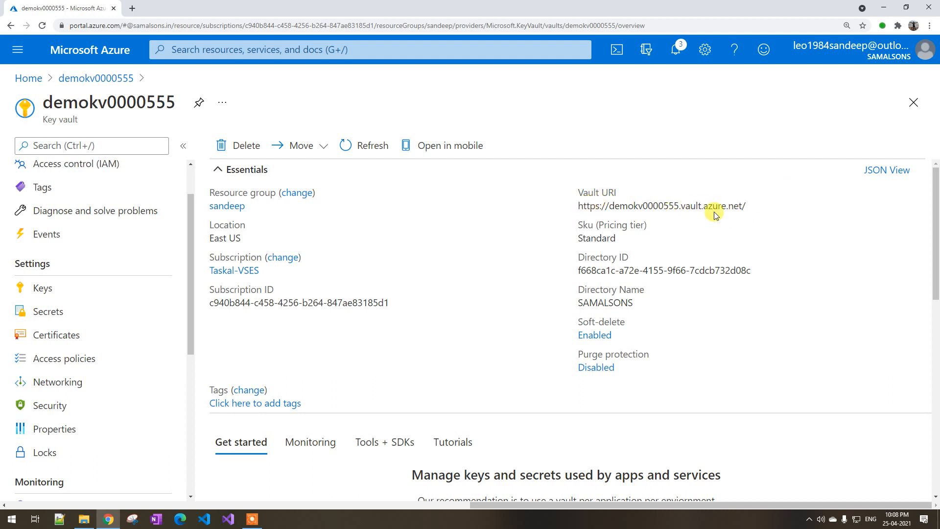
{"action": "mouse_move", "coordinate": [734, 206]}
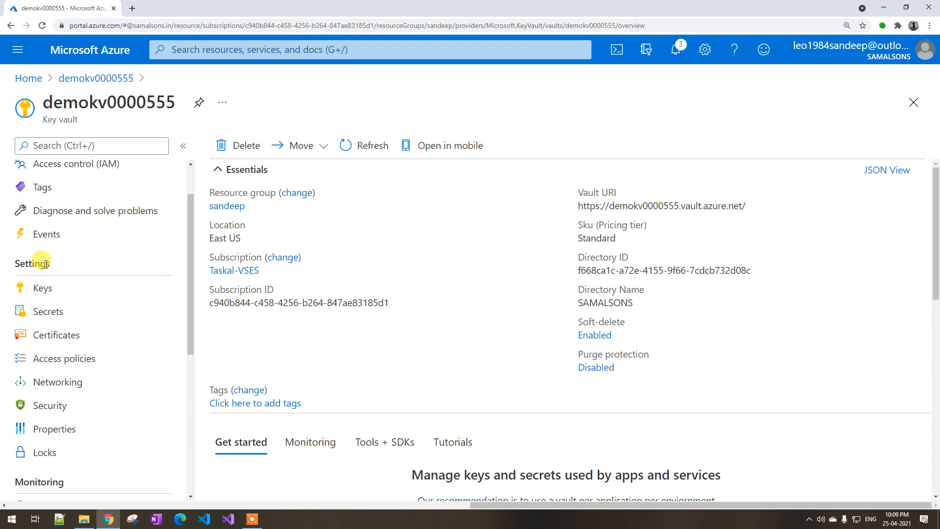
{"action": "scroll", "coordinate": [53, 275], "scroll_direction": "down", "scroll_amount": 1}
{"action": "scroll", "coordinate": [53, 275], "scroll_direction": "down", "scroll_amount": 1}
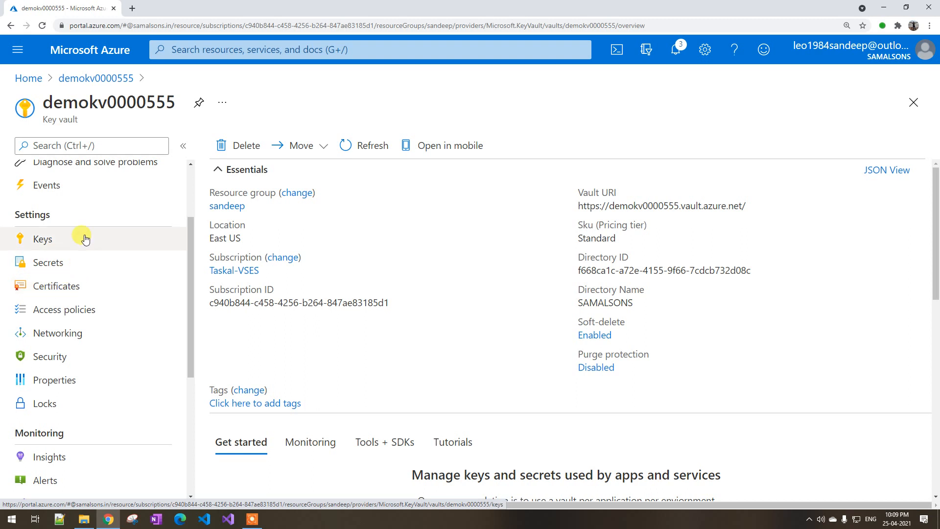
- Browse the vault's Keys, Secrets and Certificates, then view Networking allowing all networks
{"action": "left_click", "coordinate": [45, 239]}
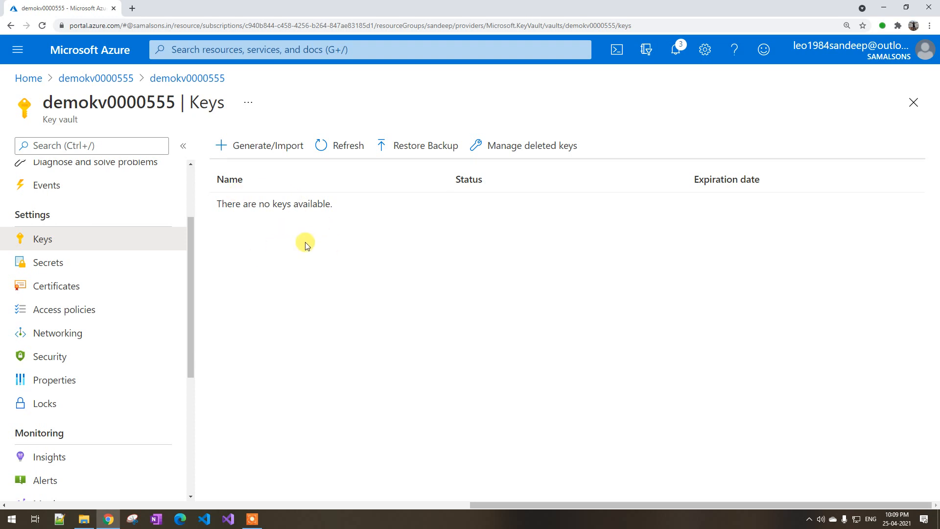
{"action": "left_click", "coordinate": [101, 263]}
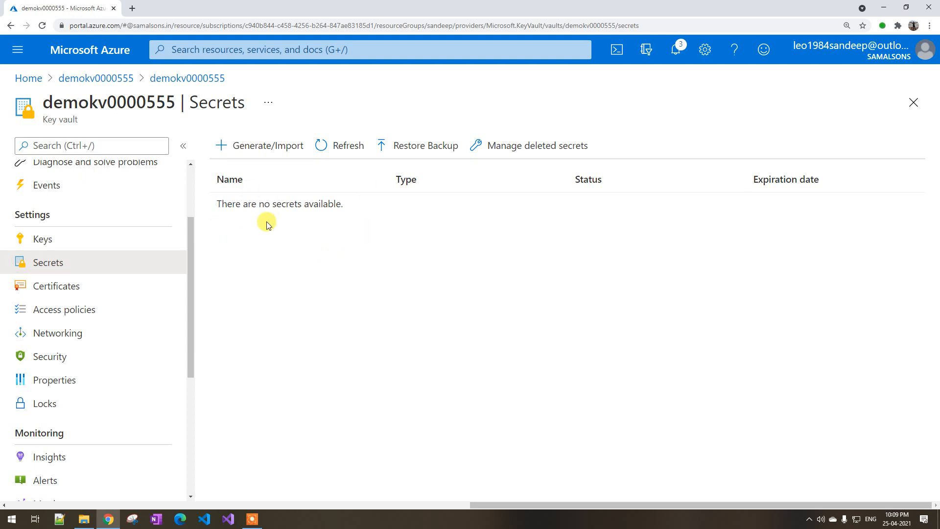
{"action": "left_click", "coordinate": [139, 281]}
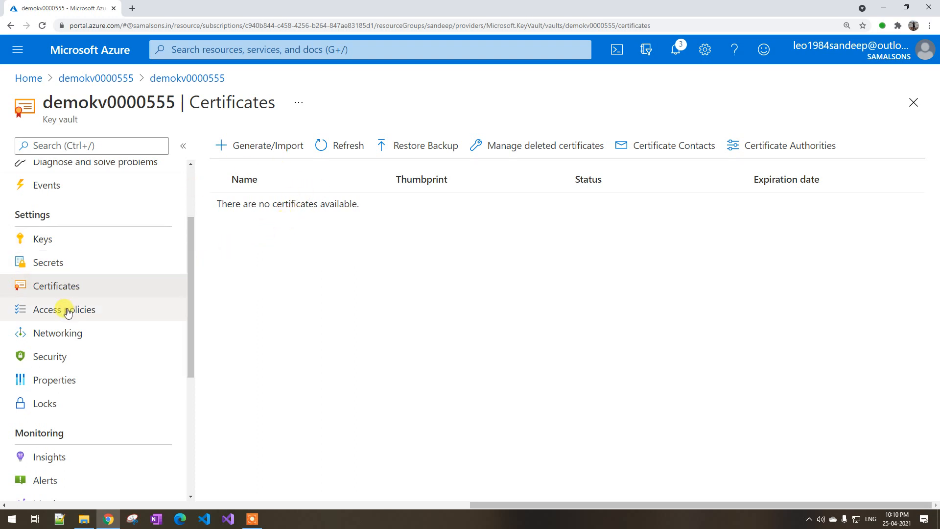
{"action": "left_click", "coordinate": [68, 334]}
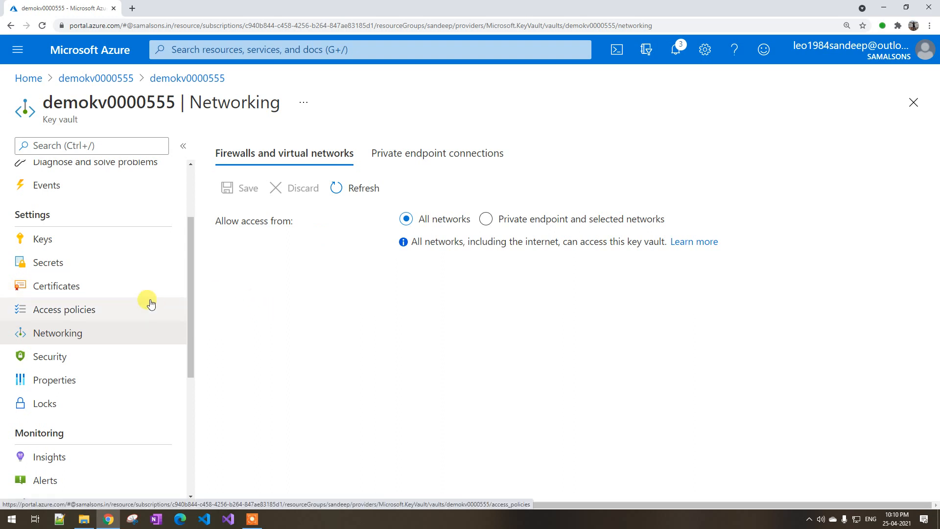
- Show Access policies, highlighting the vault access policy permission model and current user policy
{"action": "left_click", "coordinate": [67, 316]}
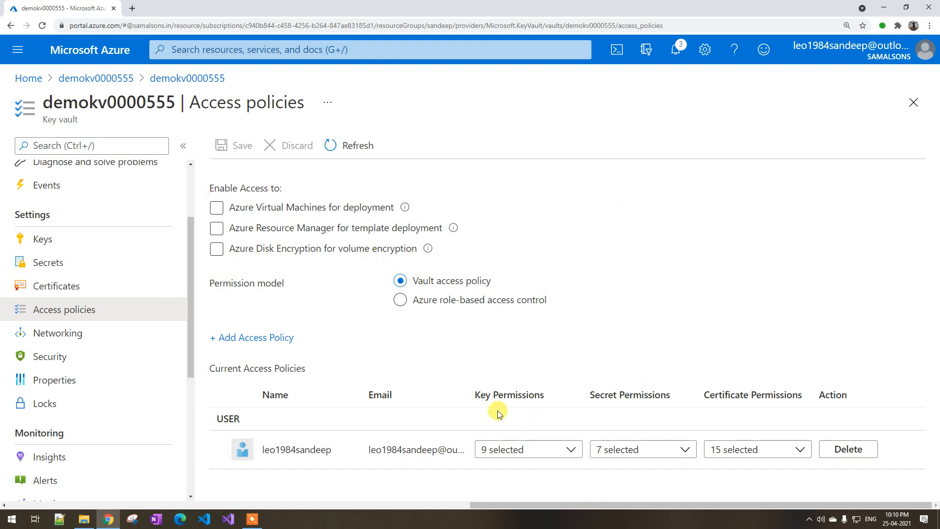
{"action": "left_click_drag", "start_coordinate": [209, 283], "coordinate": [236, 285]}
{"action": "left_click", "coordinate": [238, 286]}
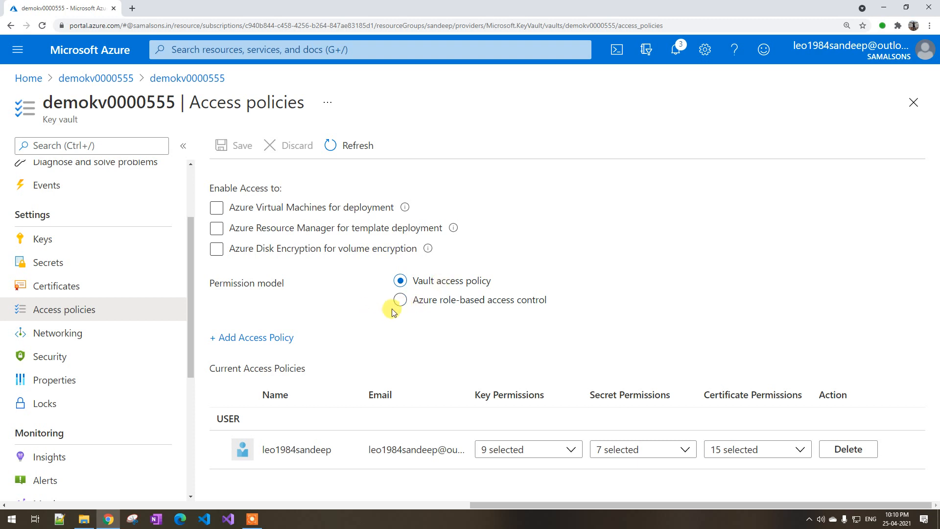
{"action": "left_click_drag", "start_coordinate": [208, 278], "coordinate": [388, 329]}
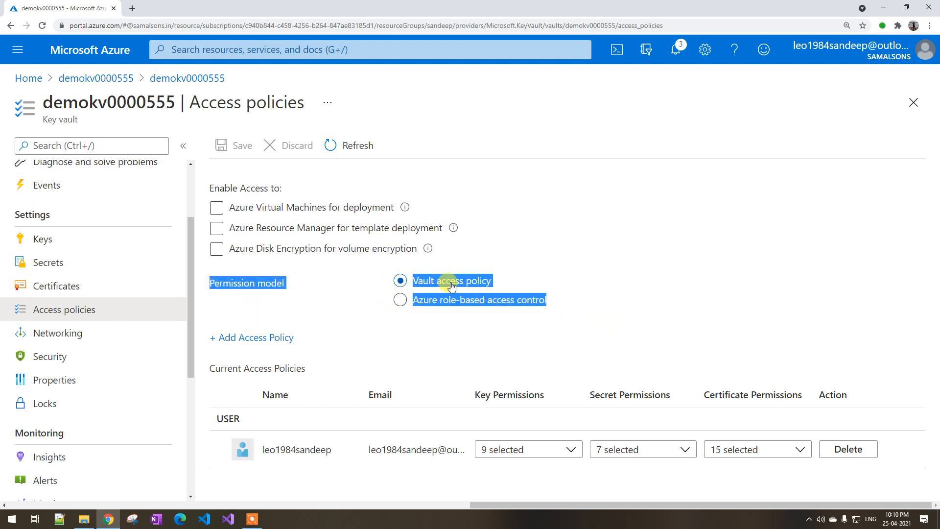
{"action": "left_click", "coordinate": [320, 317]}
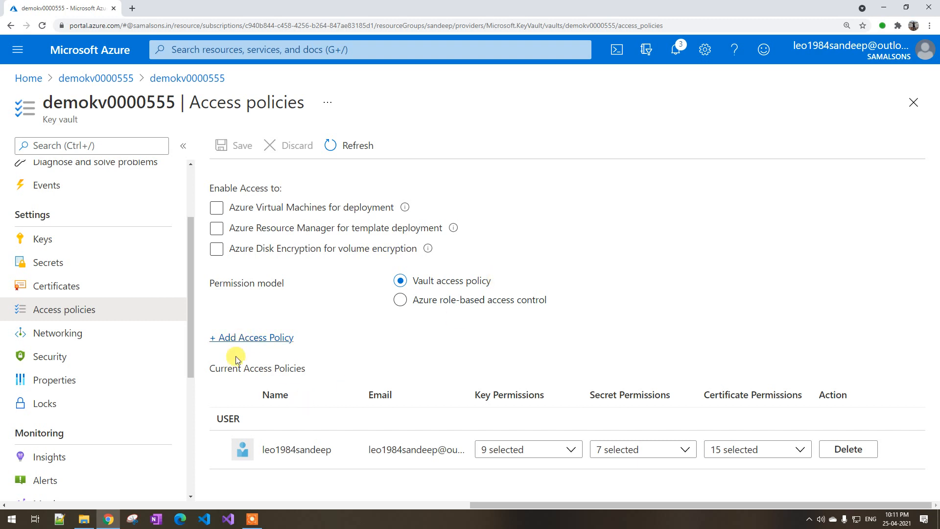
{"action": "left_click_drag", "start_coordinate": [207, 374], "coordinate": [308, 368]}
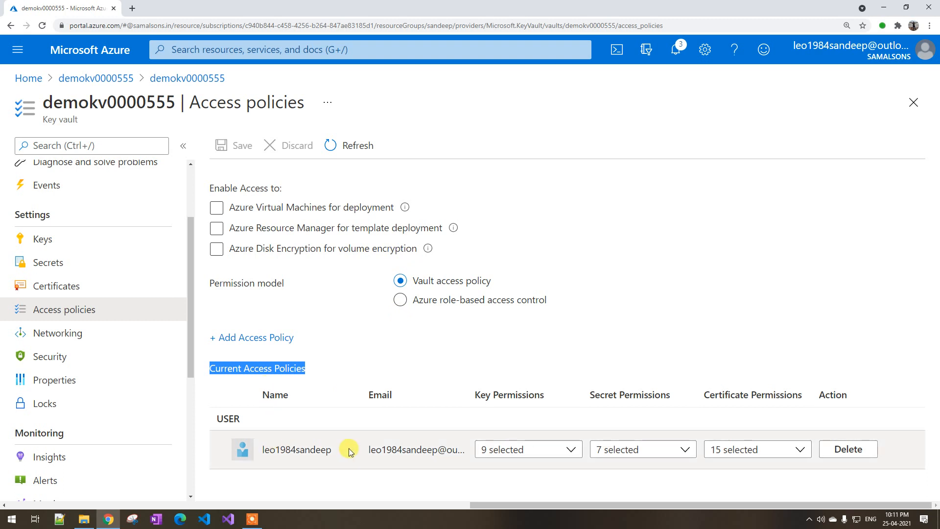
- Generate the enabled secret dbapassword with a masked secret value in Secrets
{"action": "left_click", "coordinate": [42, 263]}
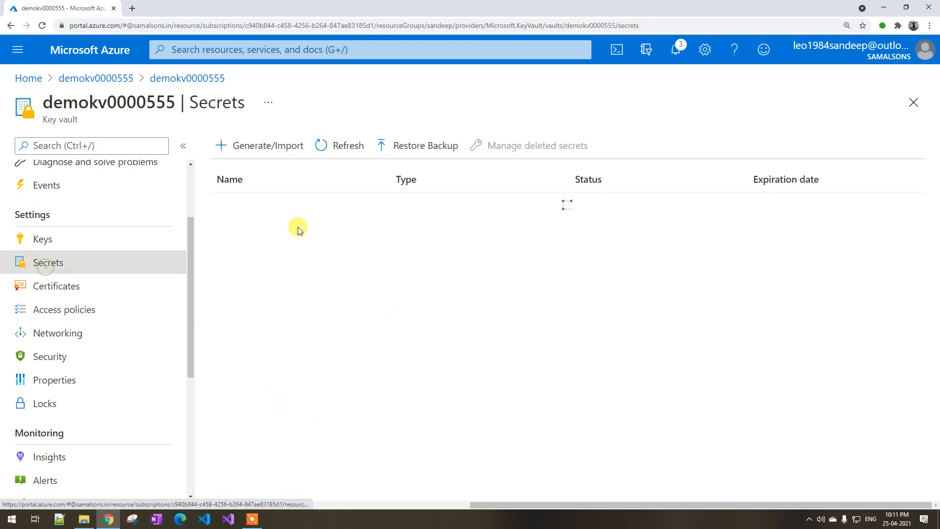
{"action": "left_click", "coordinate": [291, 157]}
{"action": "left_click", "coordinate": [242, 195]}
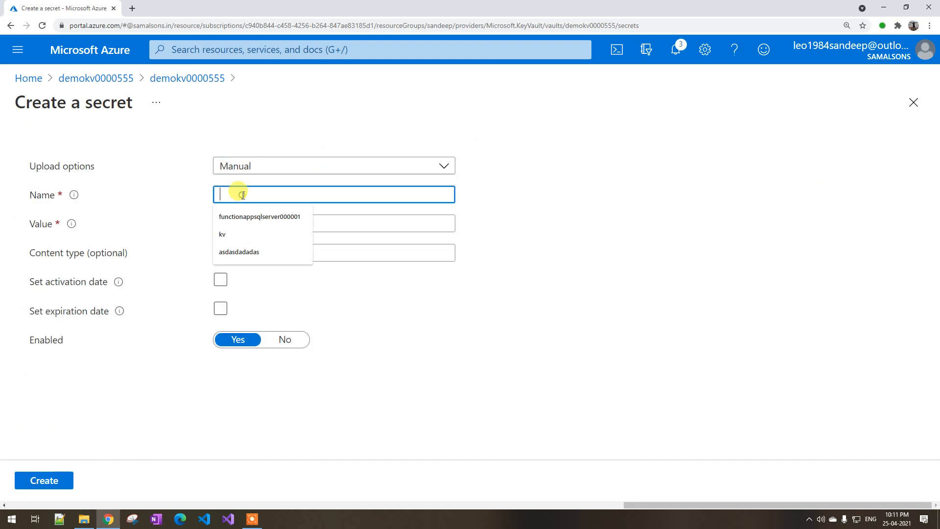
{"action": "type", "text": "db"}
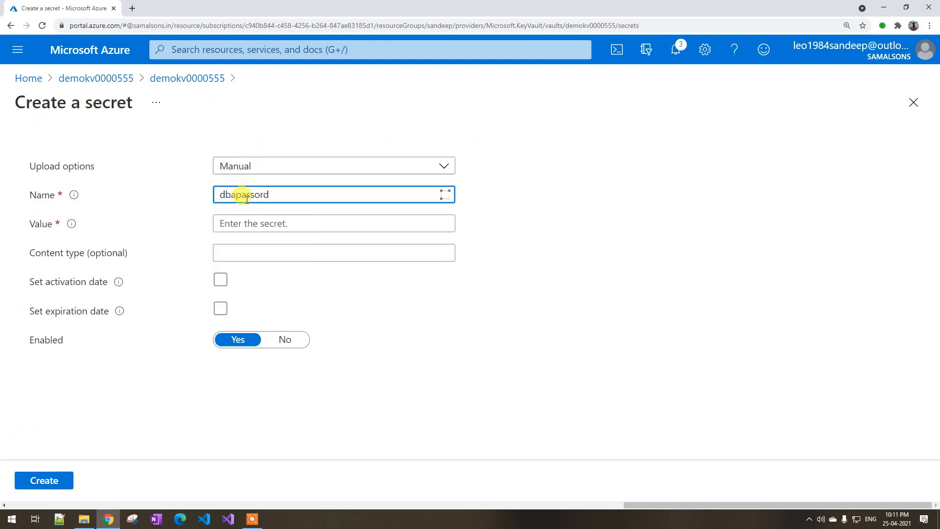
{"action": "type", "text": "apasswor"}
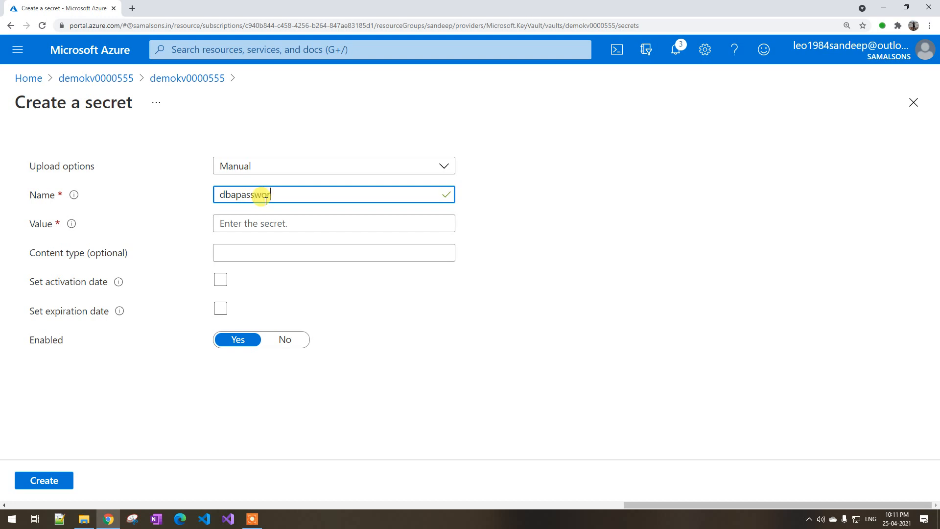
{"action": "type", "text": "d"}
{"action": "left_click", "coordinate": [250, 220]}
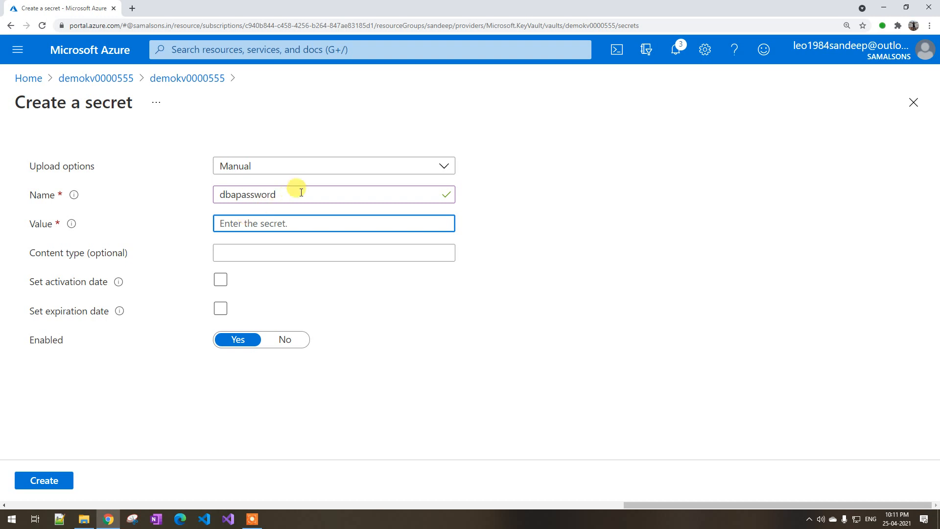
{"action": "left_click", "coordinate": [301, 192]}
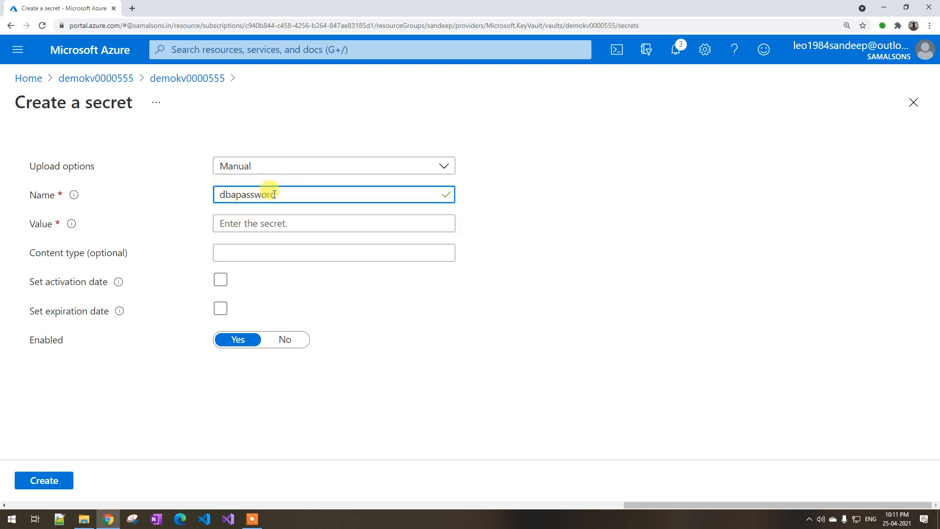
{"action": "left_click", "coordinate": [257, 222]}
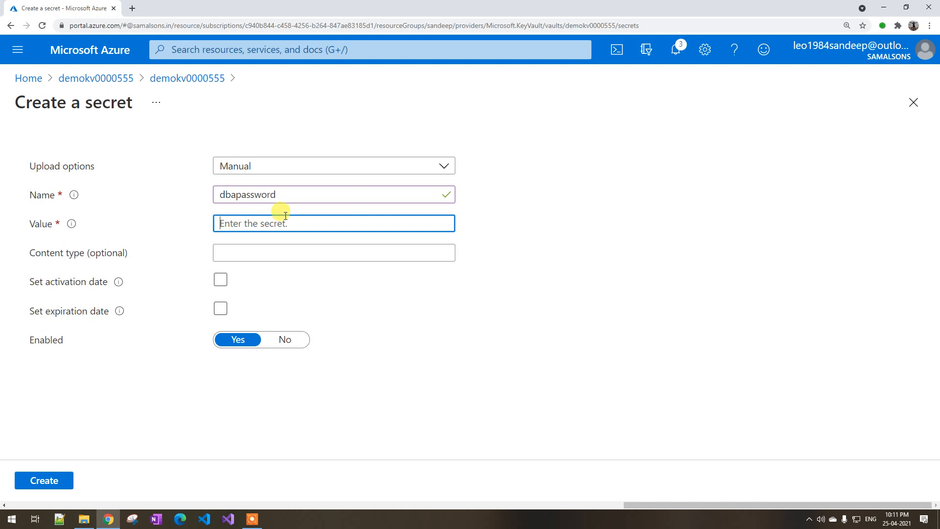
{"action": "type", "text": "••"}
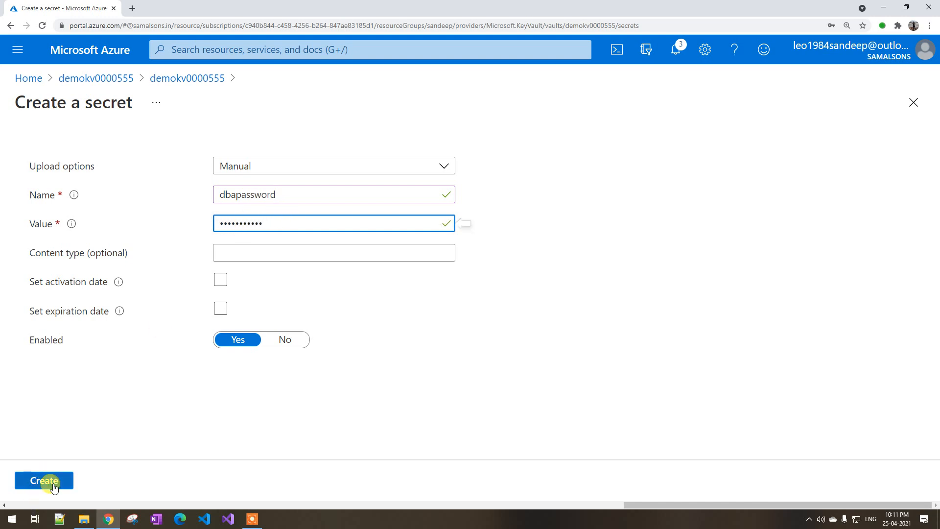
{"action": "left_click", "coordinate": [51, 483]}
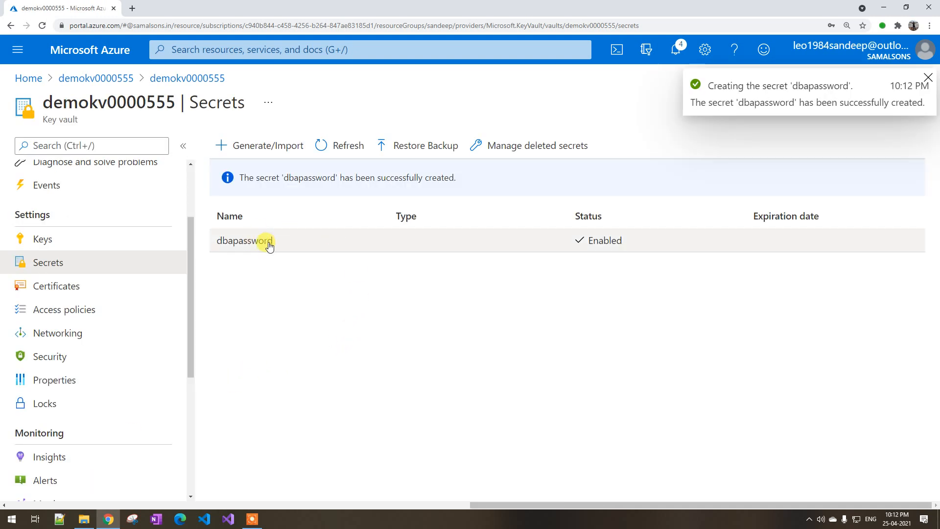
{"action": "left_click", "coordinate": [68, 310]}
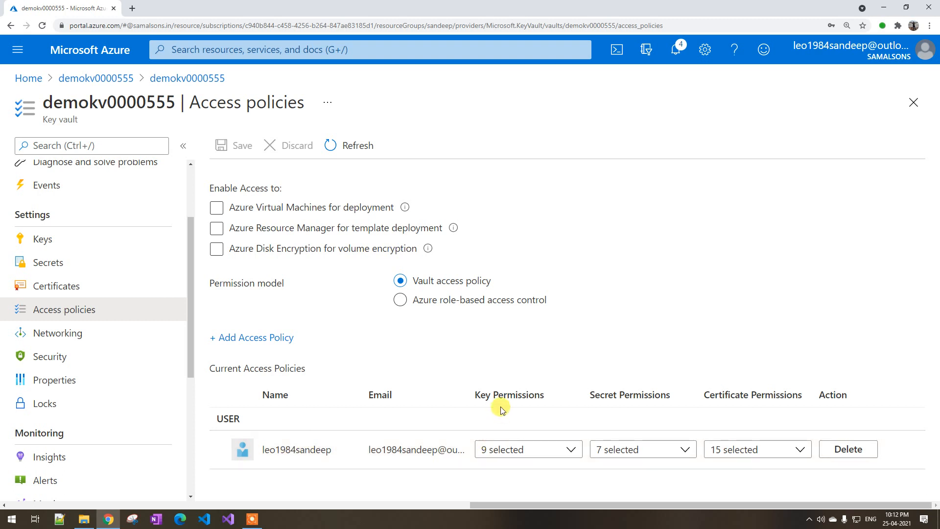
{"action": "left_click_drag", "start_coordinate": [472, 396], "coordinate": [523, 396]}
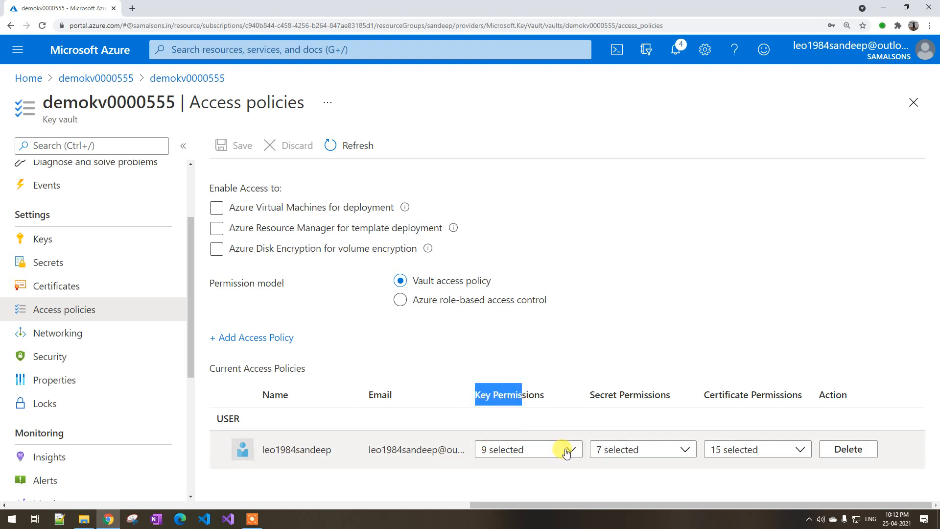
{"action": "left_click", "coordinate": [564, 449]}
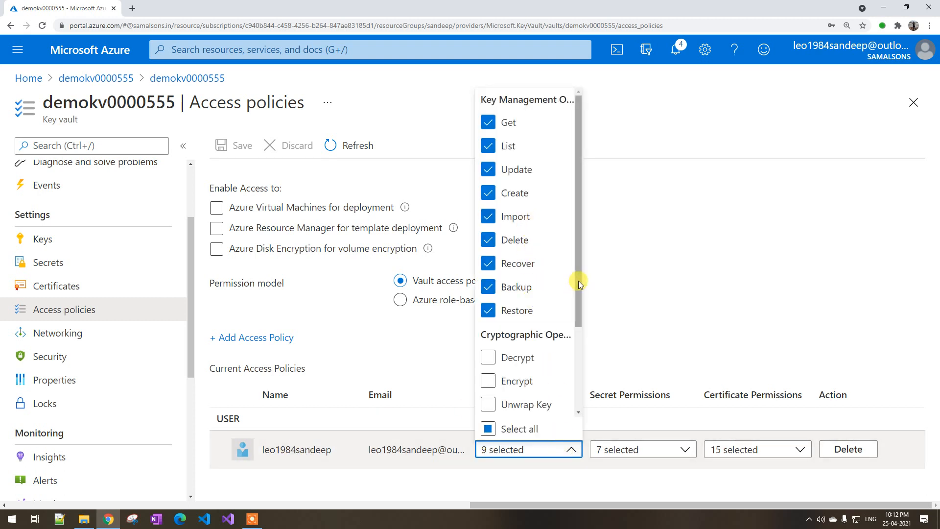
{"action": "mouse_move", "coordinate": [578, 284]}
{"action": "left_mouse_down"}
{"action": "mouse_move", "coordinate": [578, 350]}
{"action": "mouse_move", "coordinate": [578, 284]}
{"action": "left_mouse_up"}
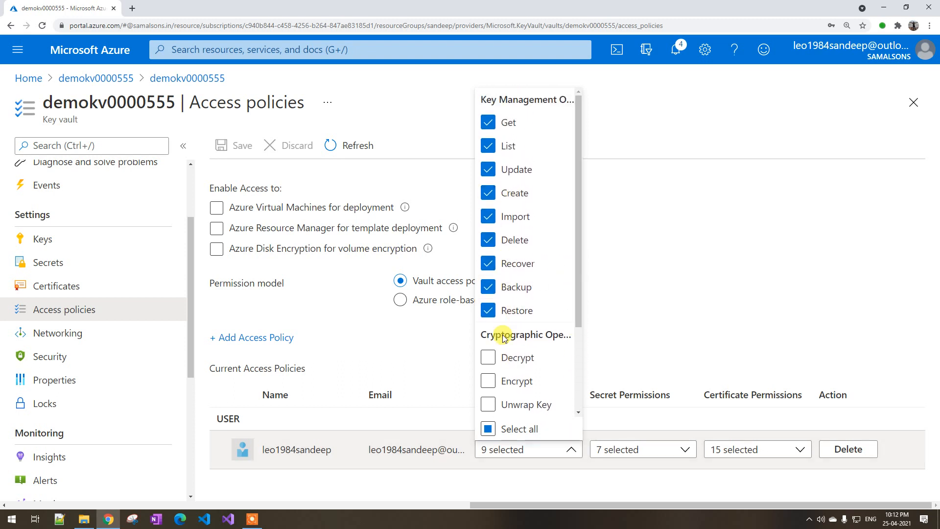
{"action": "left_click", "coordinate": [612, 343]}
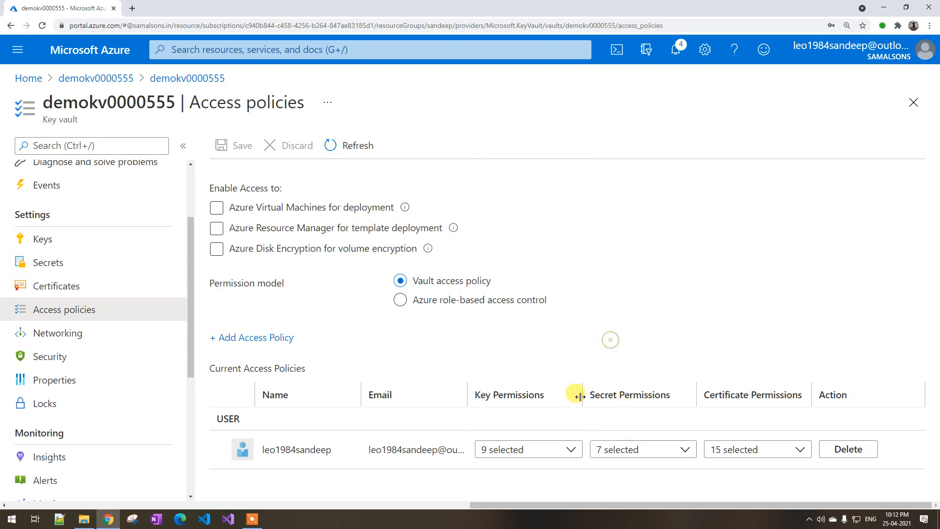
{"action": "left_click_drag", "start_coordinate": [594, 395], "coordinate": [655, 398]}
{"action": "left_click", "coordinate": [684, 449]}
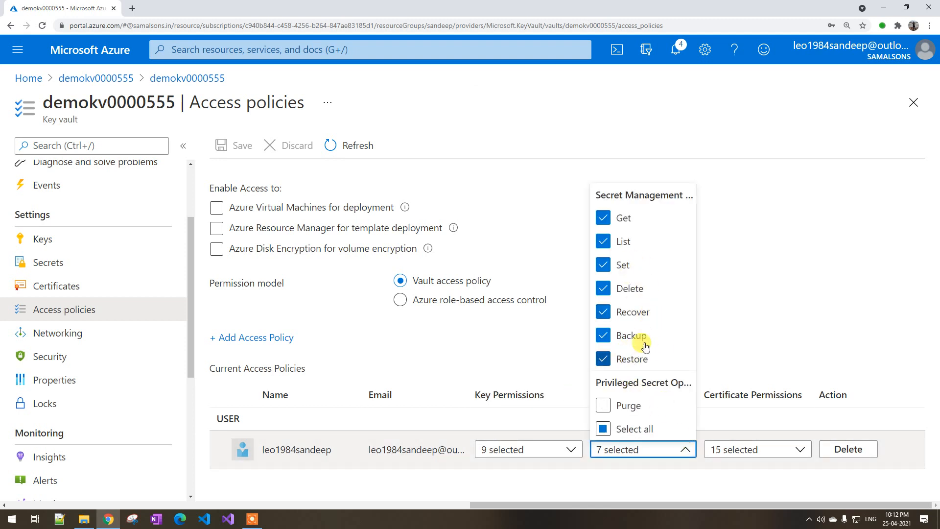
{"action": "left_click", "coordinate": [725, 340]}
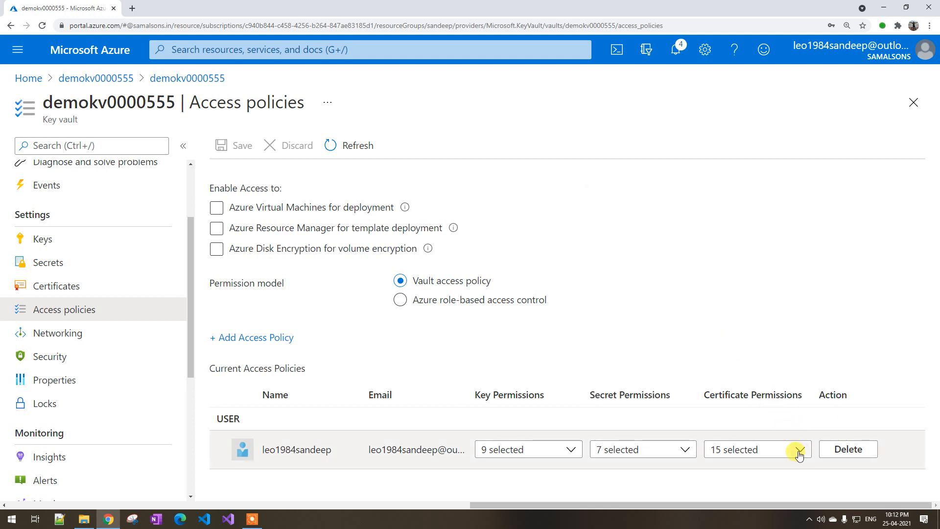
{"action": "left_click", "coordinate": [799, 449]}
{"action": "scroll", "coordinate": [777, 359], "scroll_direction": "down", "scroll_amount": 3}
{"action": "left_click", "coordinate": [885, 313]}
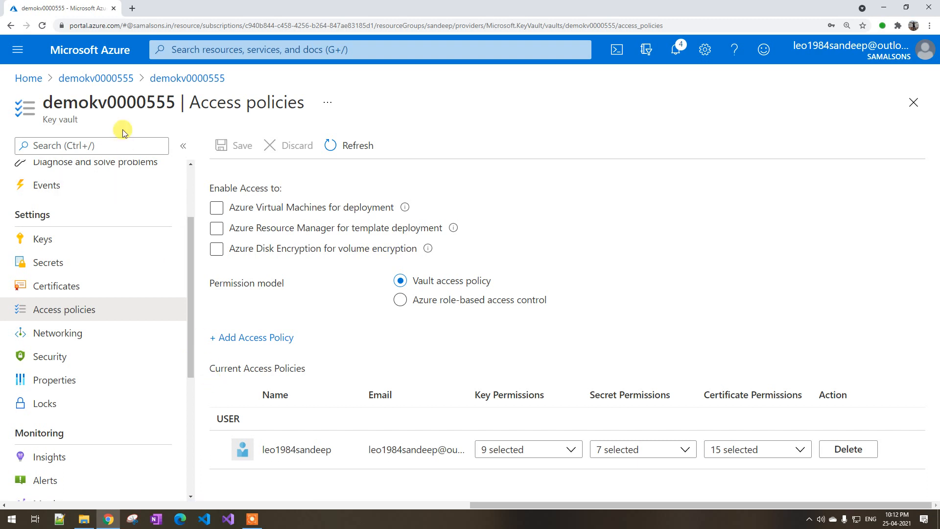
{"action": "left_click", "coordinate": [68, 262]}
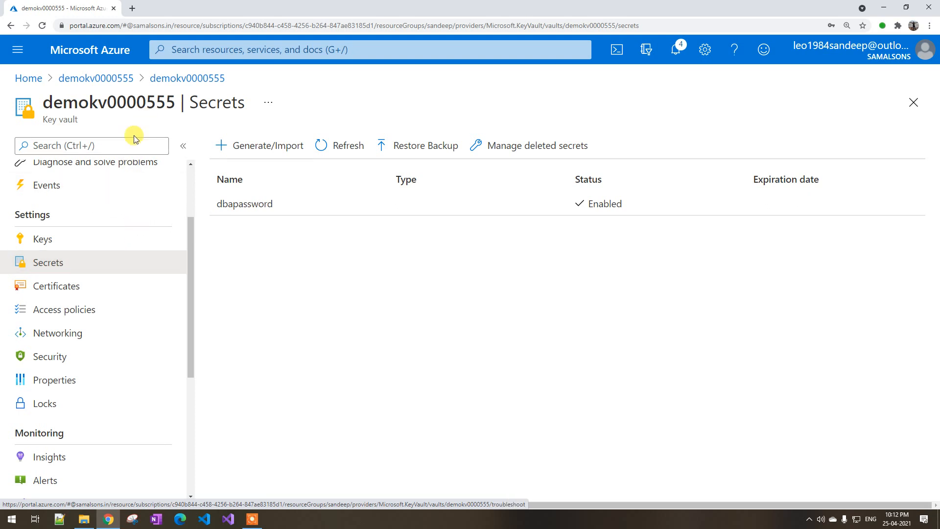
{"action": "scroll", "coordinate": [84, 260], "scroll_direction": "up", "scroll_amount": 2}
- Check the vault's overview and secrets list, then return to Azure home
{"action": "left_click", "coordinate": [87, 183]}
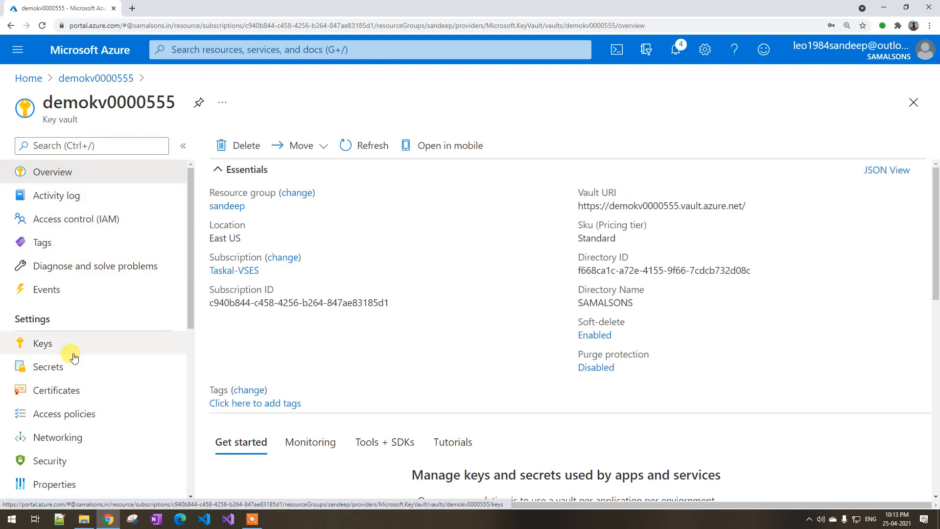
{"action": "left_click", "coordinate": [69, 367]}
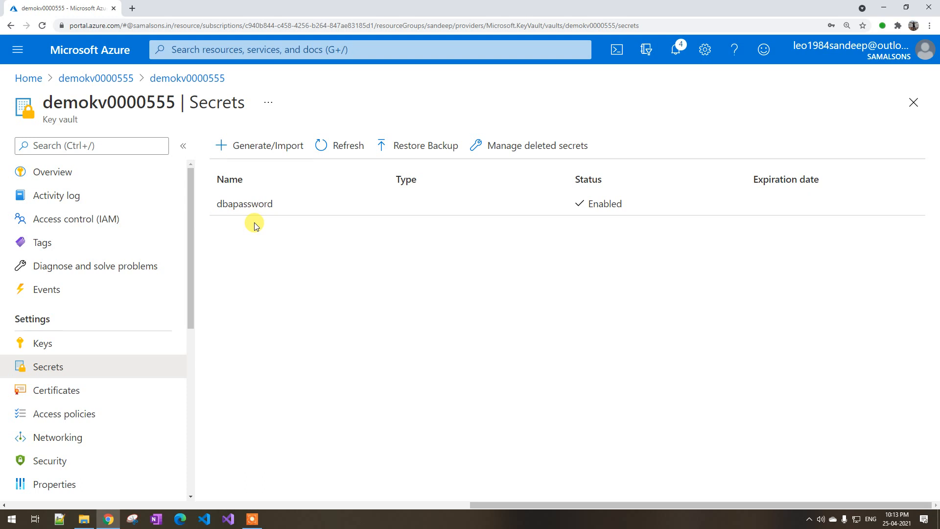
{"action": "left_click", "coordinate": [27, 80]}
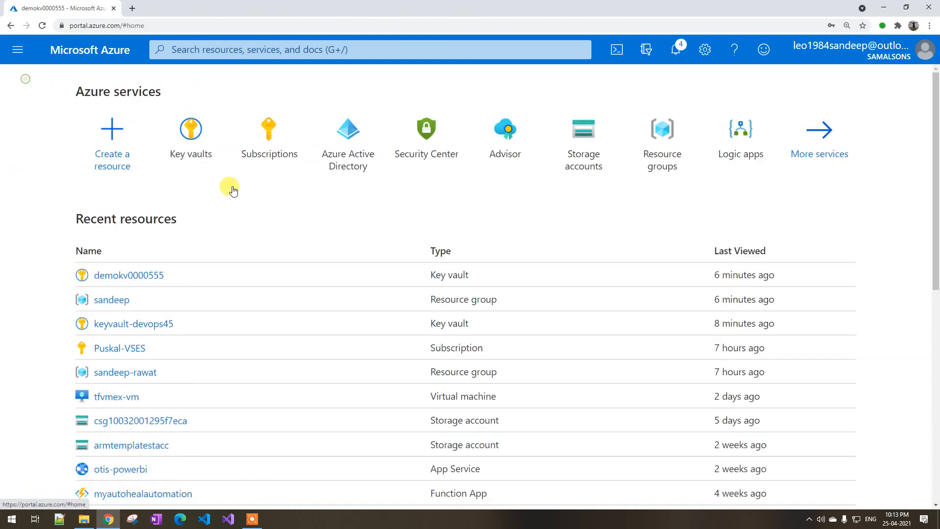
- Find a member user under Azure Active Directory Users and start a password reset
{"action": "left_click", "coordinate": [345, 139]}
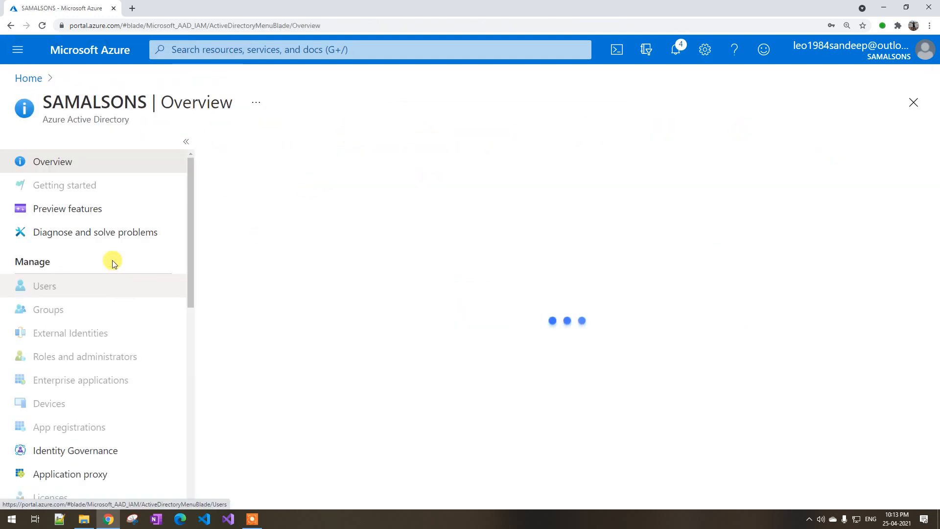
{"action": "left_click", "coordinate": [78, 288]}
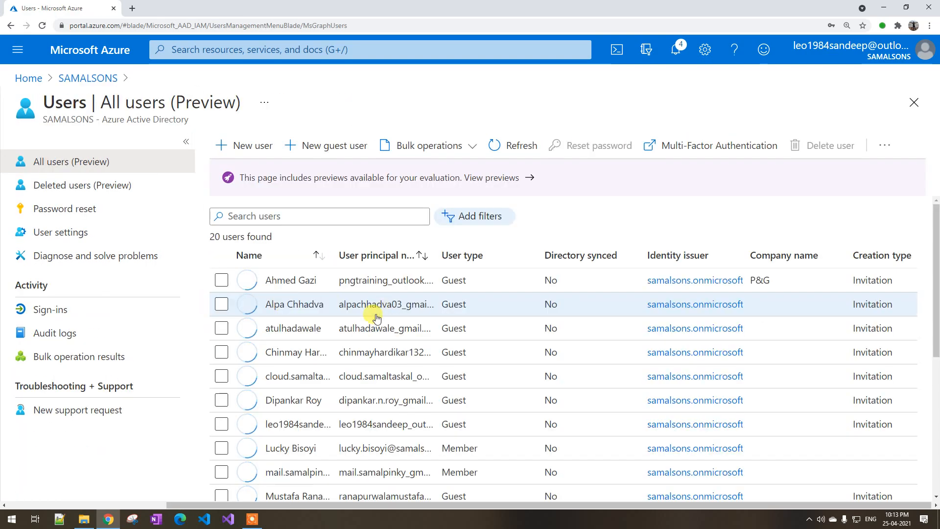
{"action": "scroll", "coordinate": [319, 371], "scroll_direction": "down", "scroll_amount": 3}
{"action": "scroll", "coordinate": [318, 370], "scroll_direction": "down", "scroll_amount": 3}
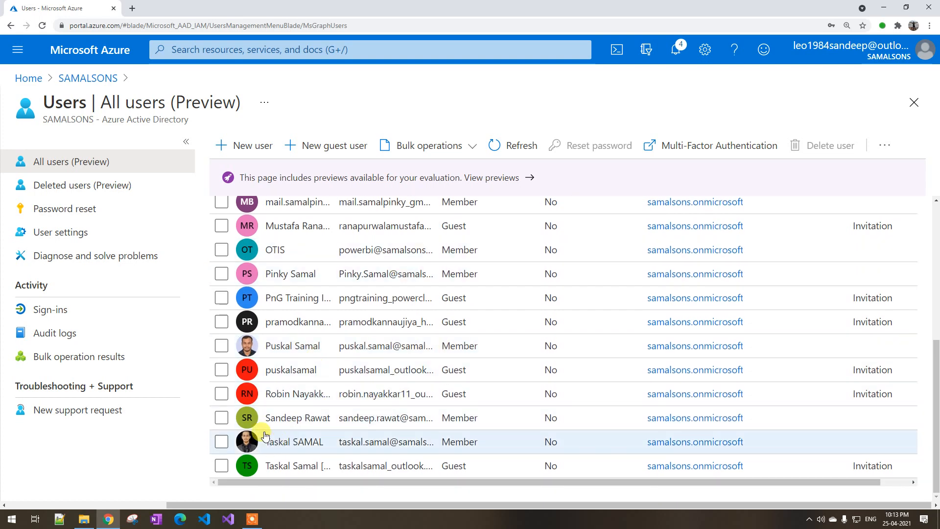
{"action": "left_click", "coordinate": [298, 421]}
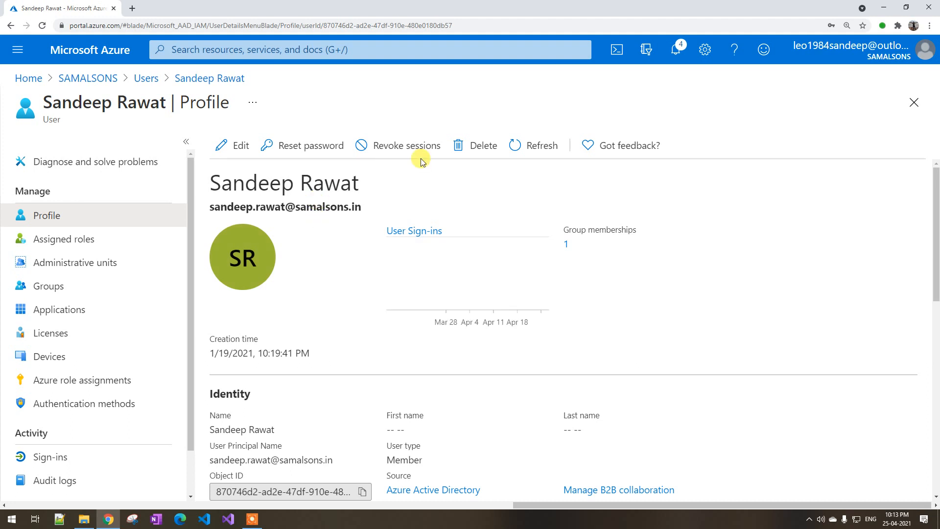
{"action": "left_click", "coordinate": [314, 146]}
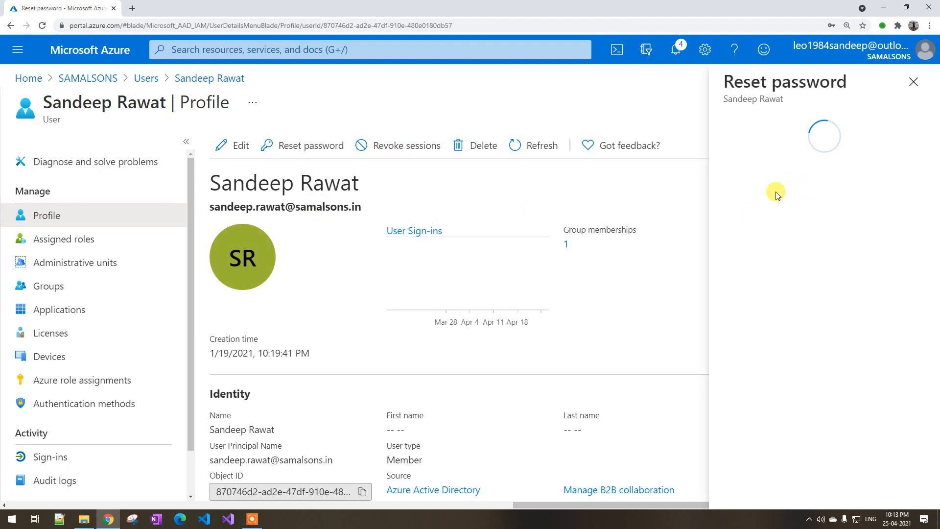
- Reset the user's password and save the temporary password in Notepad
{"action": "left_click", "coordinate": [796, 195]}
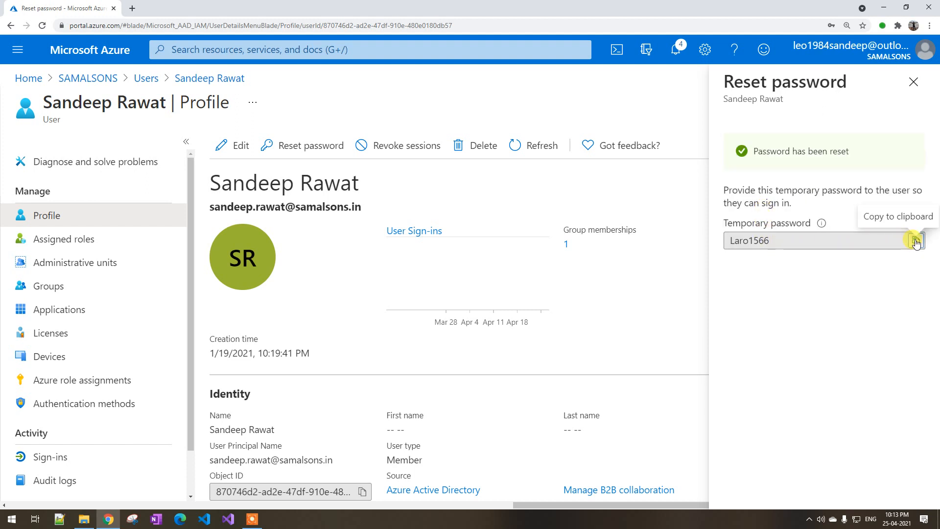
{"action": "key", "text": "super+r"}
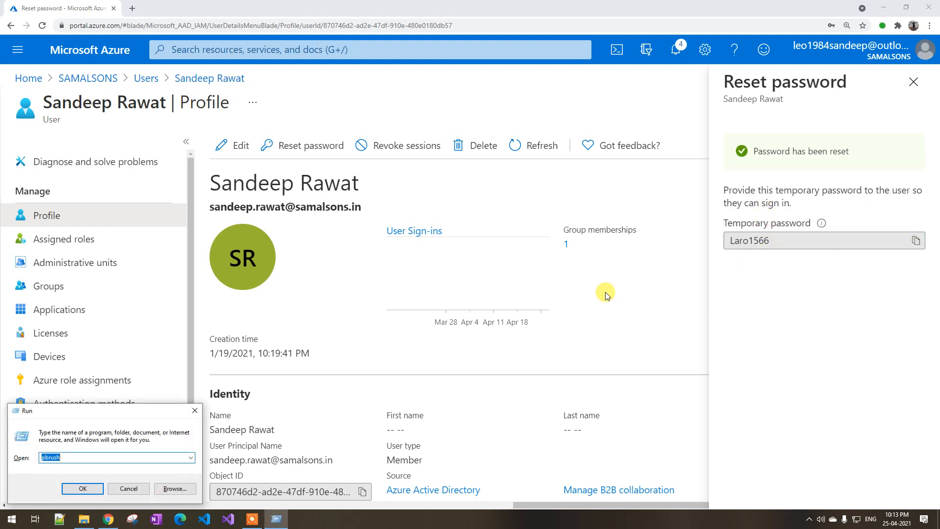
{"action": "key", "text": "Return"}
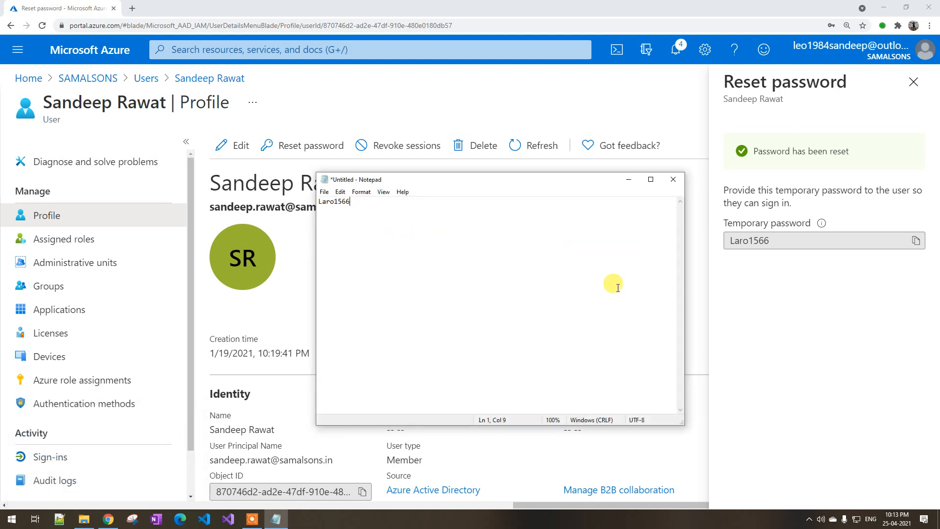
{"action": "left_click", "coordinate": [630, 179]}
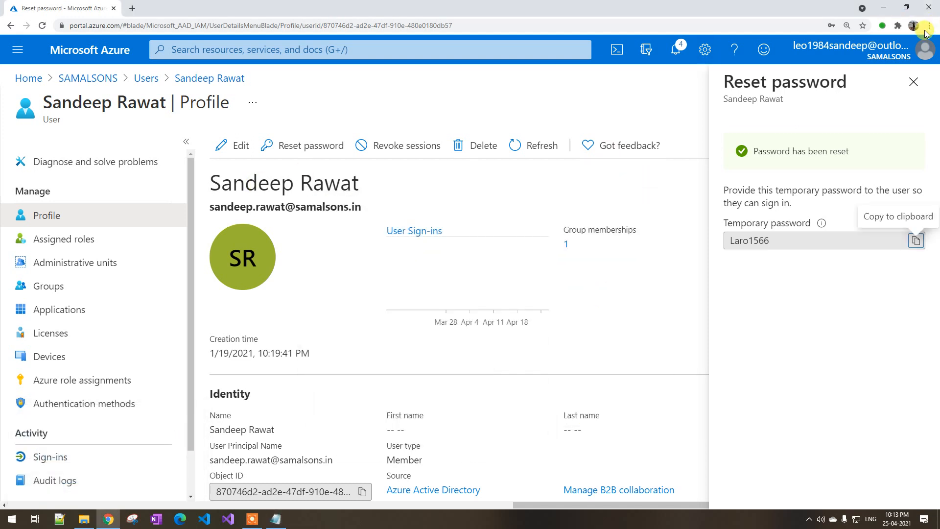
- Load the Azure portal in a private browser window and select the user's e-mail for sign-in
{"action": "left_click", "coordinate": [929, 25]}
{"action": "left_click", "coordinate": [864, 64]}
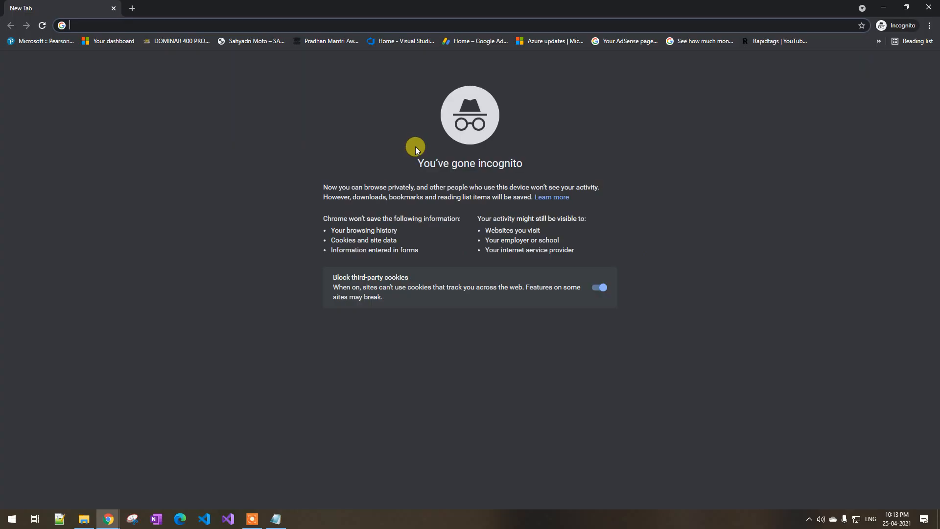
{"action": "type", "text": "portal."}
{"action": "key", "text": "Return"}
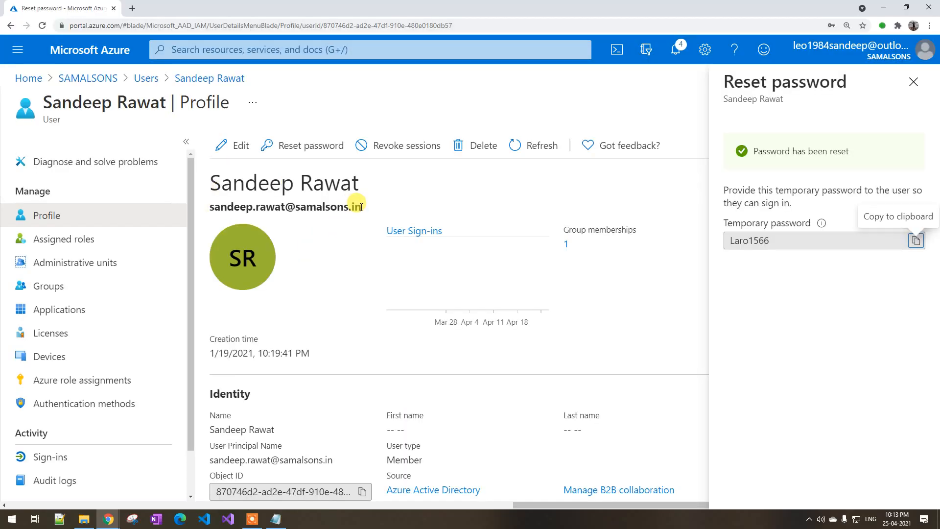
{"action": "left_click_drag", "start_coordinate": [361, 207], "coordinate": [209, 208]}
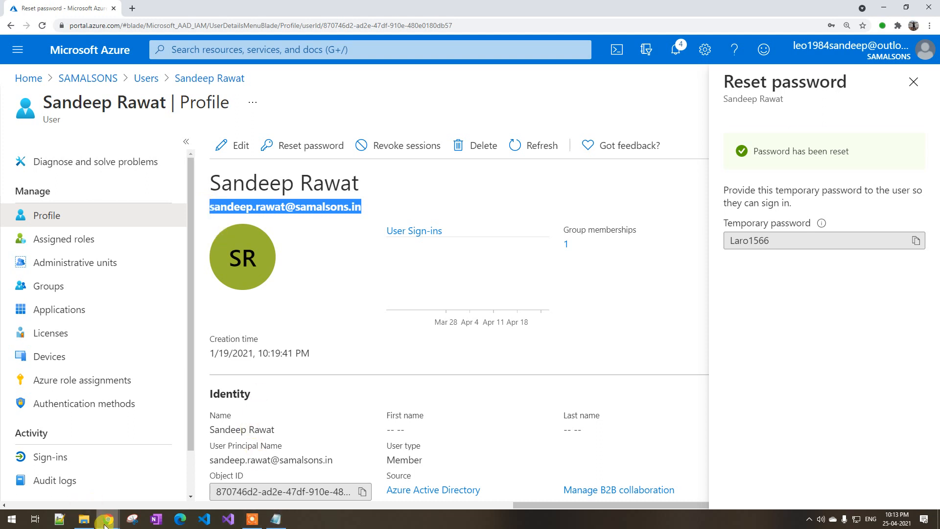
{"action": "mouse_move", "coordinate": [108, 519]}
{"action": "left_click", "coordinate": [164, 470]}
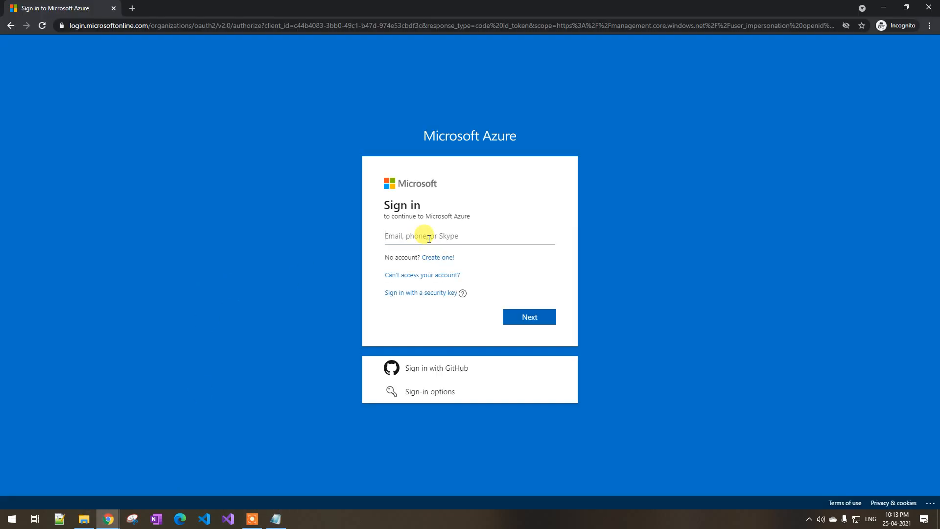
- Sign in as the user with the temporary password from Notepad and set a new password
{"action": "key", "text": "Return"}
{"action": "left_click", "coordinate": [276, 519]}
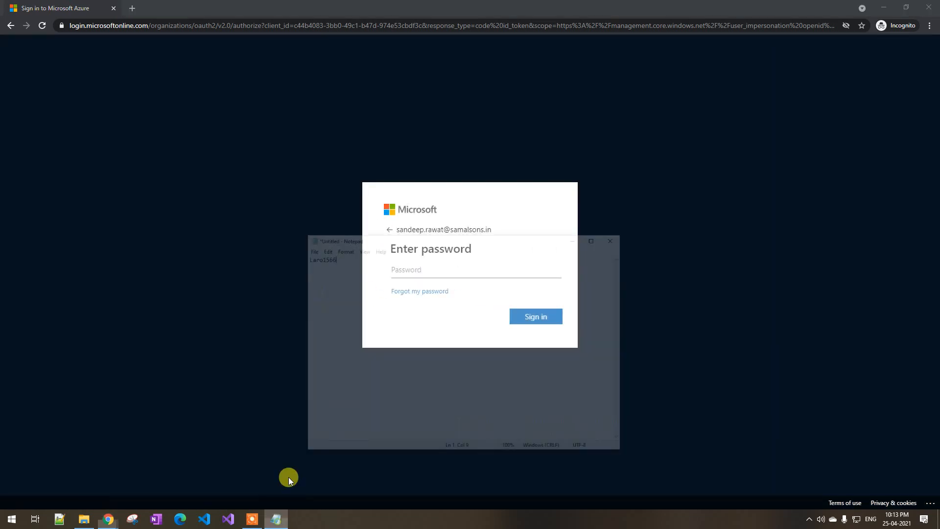
{"action": "left_click_drag", "start_coordinate": [371, 202], "coordinate": [287, 203]}
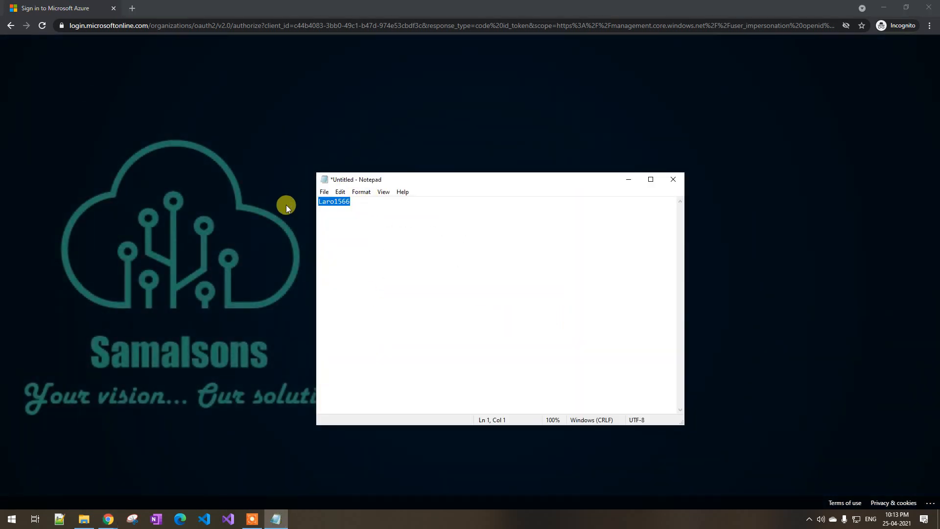
{"action": "left_click", "coordinate": [286, 204]}
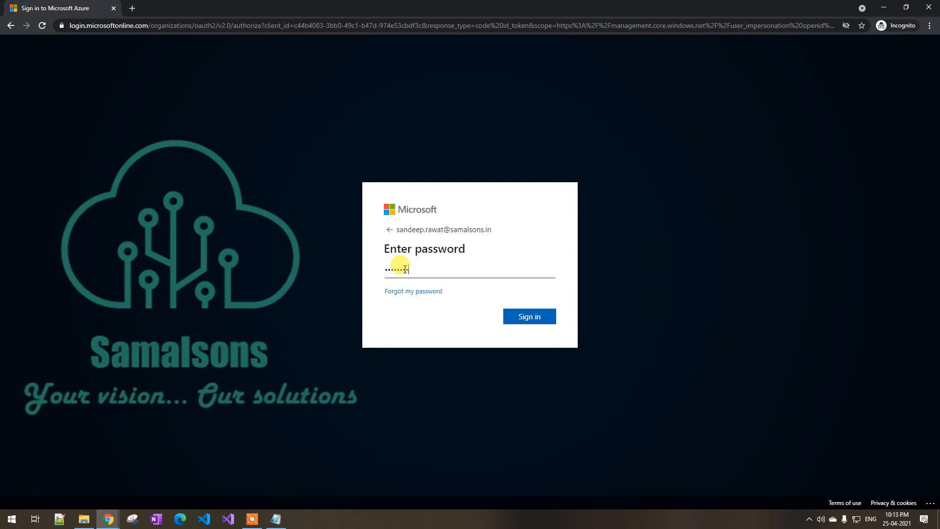
{"action": "left_click", "coordinate": [536, 321]}
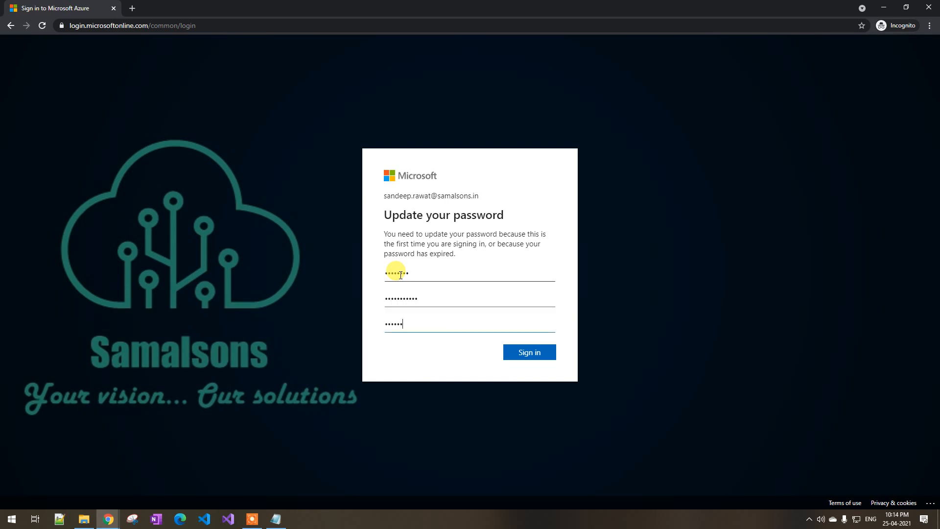
{"action": "left_click", "coordinate": [531, 351]}
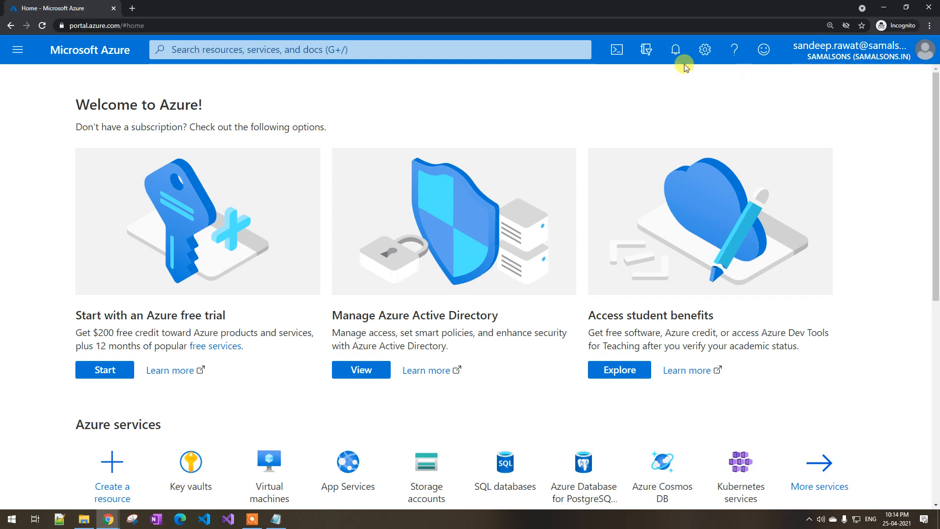
- As the new user, check the Key vaults list and return to the portal Home page
{"action": "left_click", "coordinate": [646, 50]}
{"action": "left_click", "coordinate": [910, 80]}
{"action": "scroll", "coordinate": [350, 287], "scroll_direction": "down", "scroll_amount": 2}
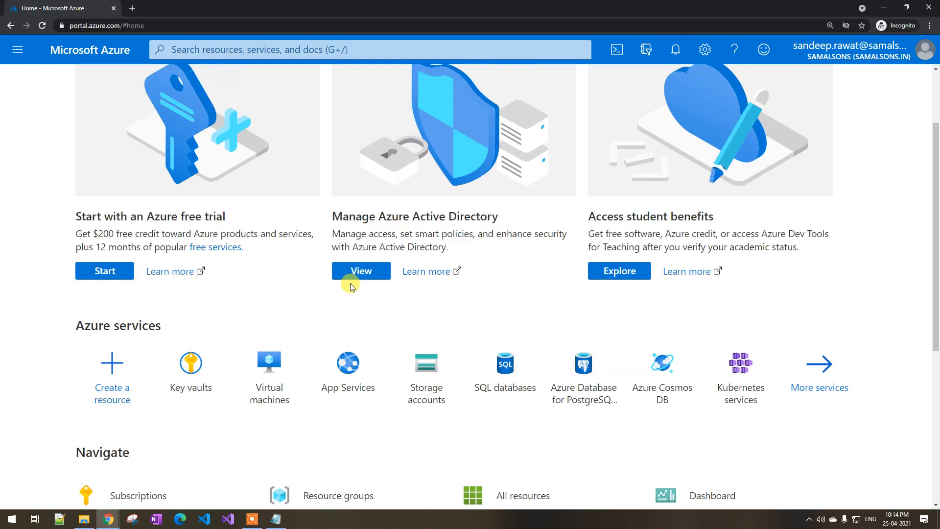
{"action": "scroll", "coordinate": [351, 288], "scroll_direction": "down", "scroll_amount": 1}
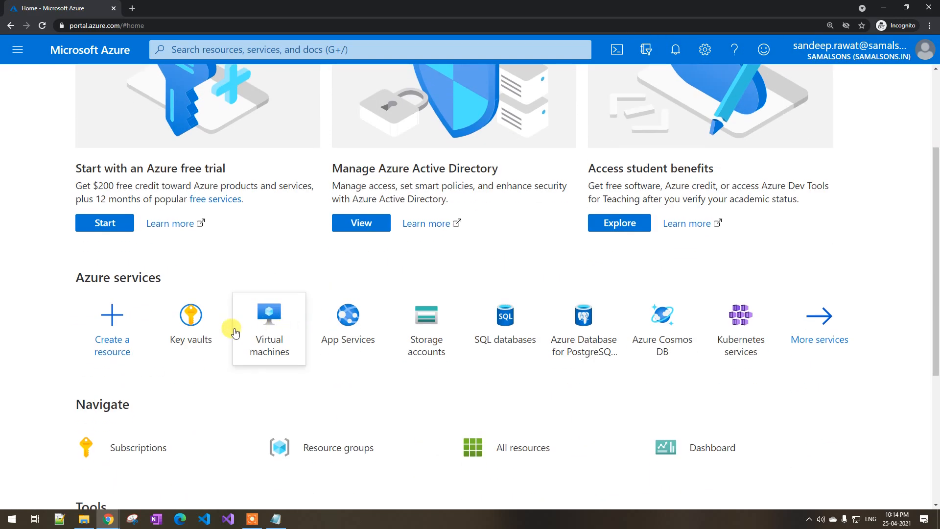
{"action": "left_click", "coordinate": [198, 325]}
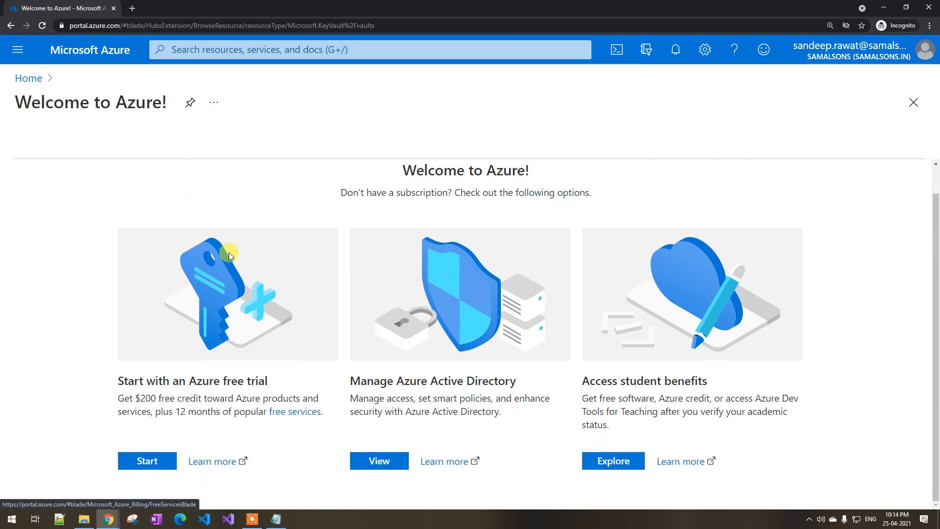
{"action": "left_click", "coordinate": [28, 78]}
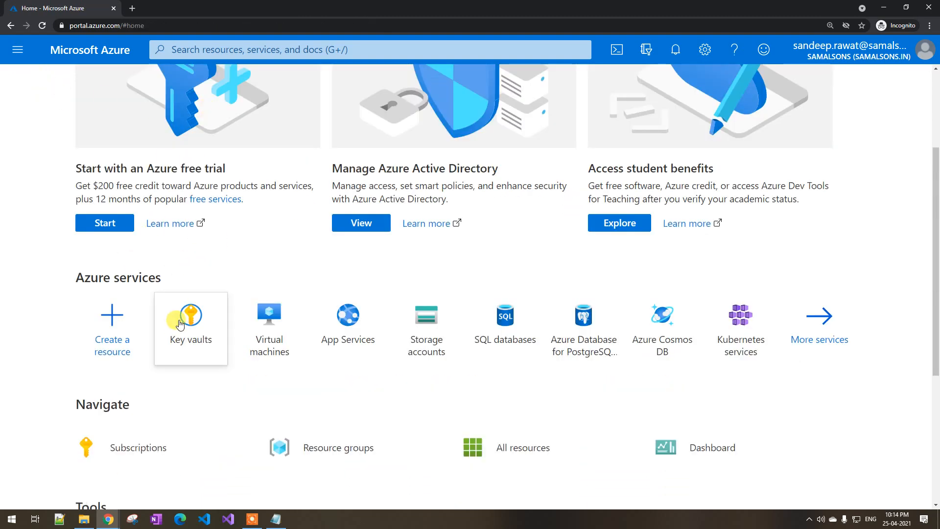
- In the admin window, copy the user's e-mail address and close the password reset panel
{"action": "left_click", "coordinate": [108, 519]}
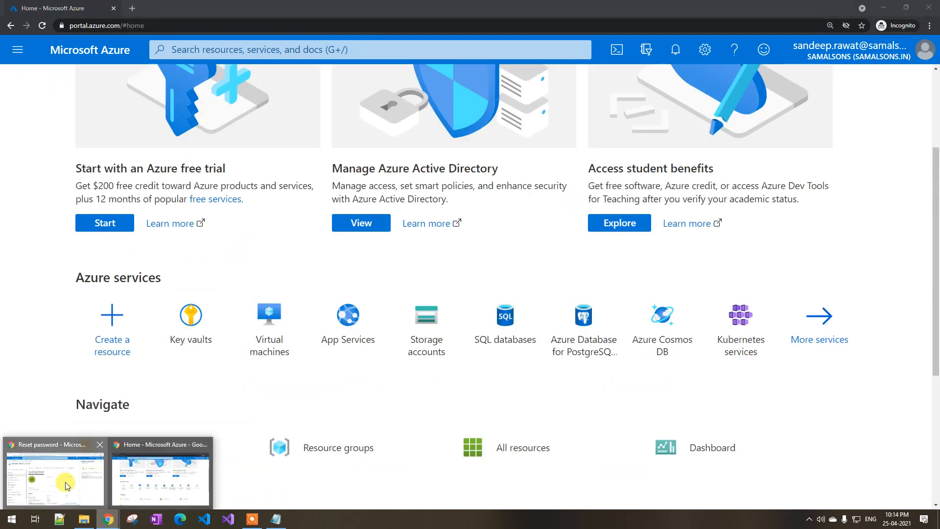
{"action": "left_click", "coordinate": [67, 485]}
{"action": "right_click", "coordinate": [342, 206]}
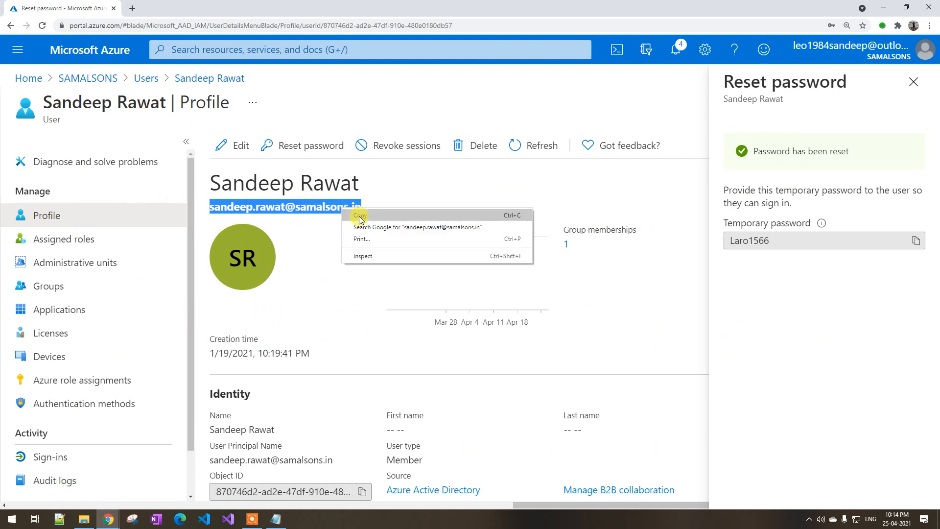
{"action": "left_click", "coordinate": [360, 212]}
{"action": "left_click", "coordinate": [913, 82]}
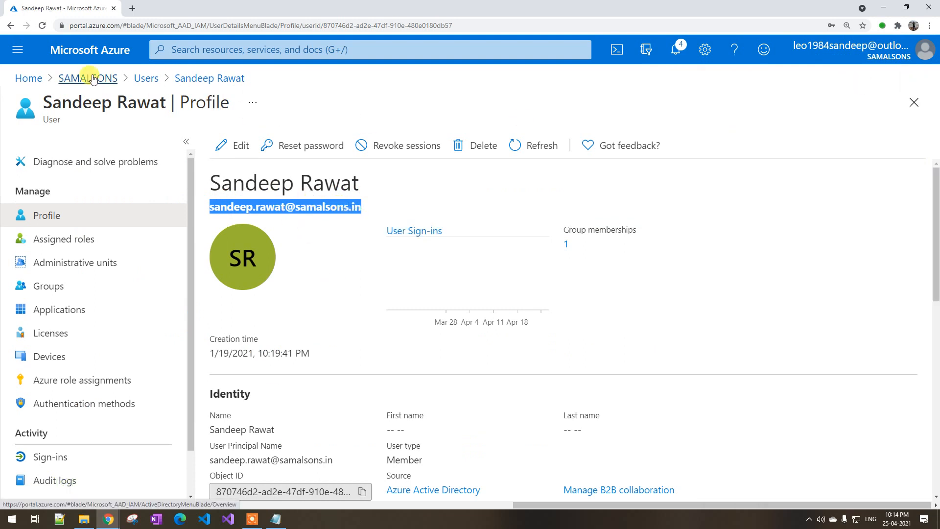
- From Home, open Subscriptions and select the Taskal-VSES subscription
{"action": "left_click", "coordinate": [27, 78]}
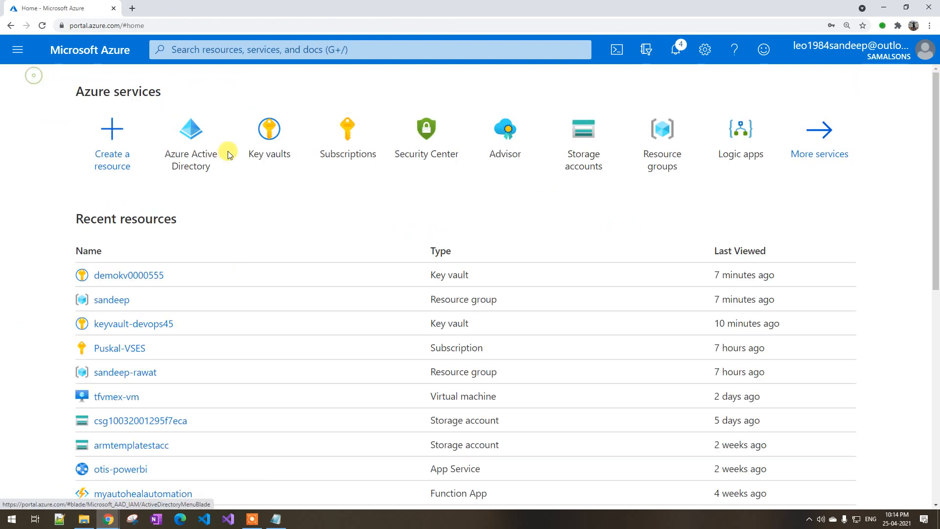
{"action": "left_click", "coordinate": [332, 138]}
{"action": "left_click", "coordinate": [85, 381]}
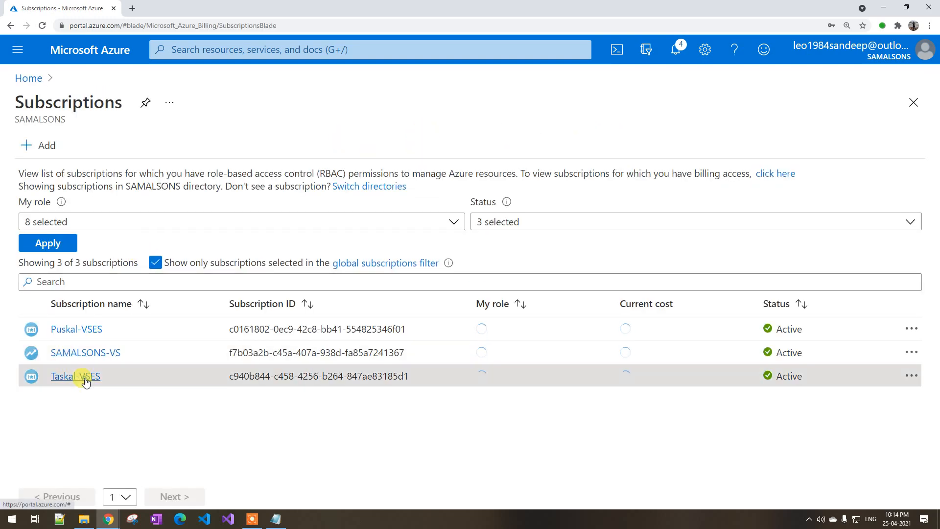
- On Taskal-VSES, assign the Owner role to the user found by pasted e-mail and save it
{"action": "left_click", "coordinate": [305, 217]}
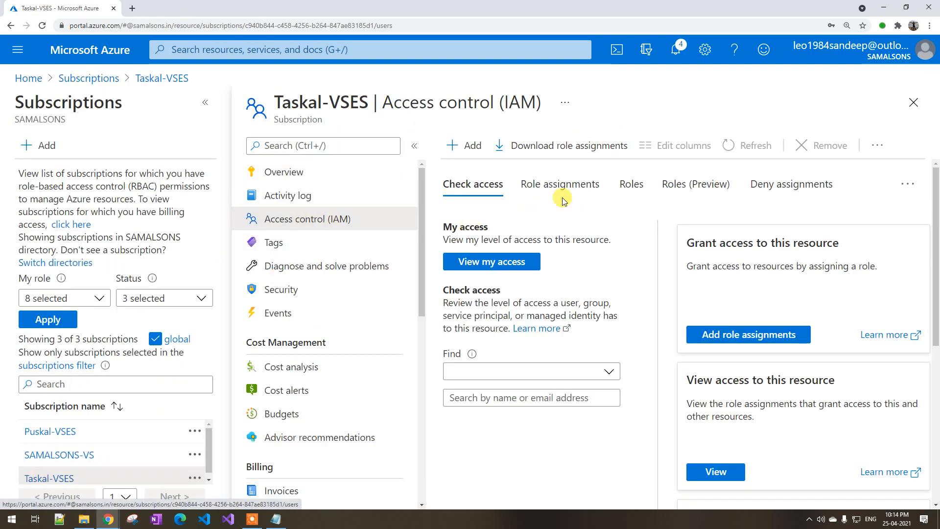
{"action": "left_click", "coordinate": [471, 145]}
{"action": "left_click", "coordinate": [483, 170]}
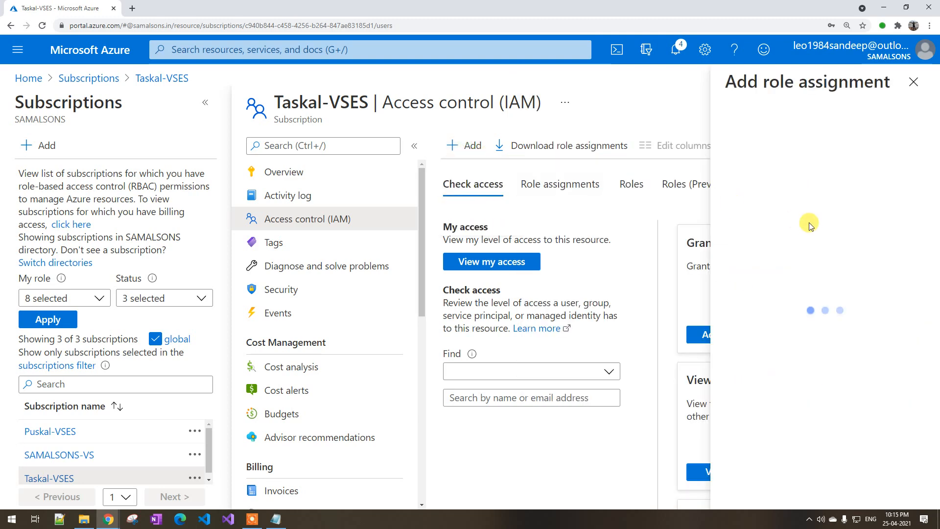
{"action": "left_click", "coordinate": [683, 147]}
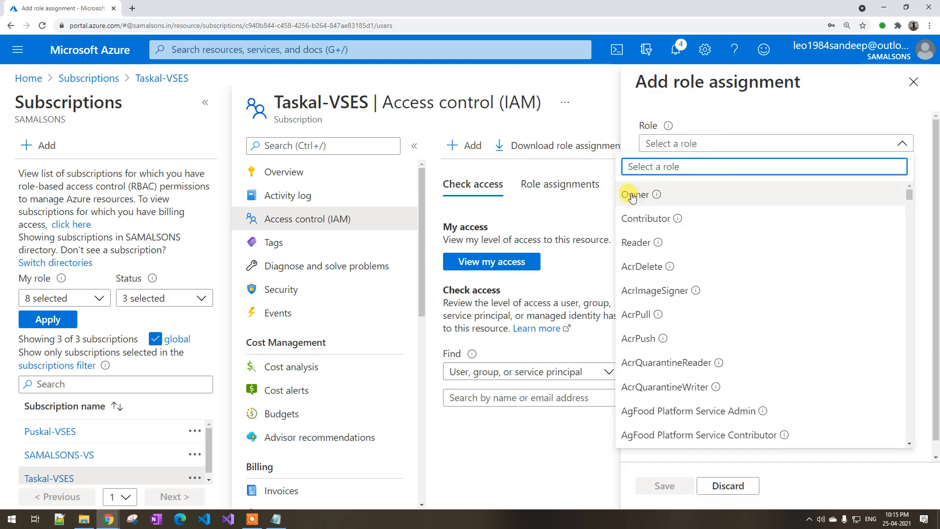
{"action": "left_click", "coordinate": [642, 193]}
{"action": "left_click", "coordinate": [704, 228]}
{"action": "key", "text": "ctrl+v"}
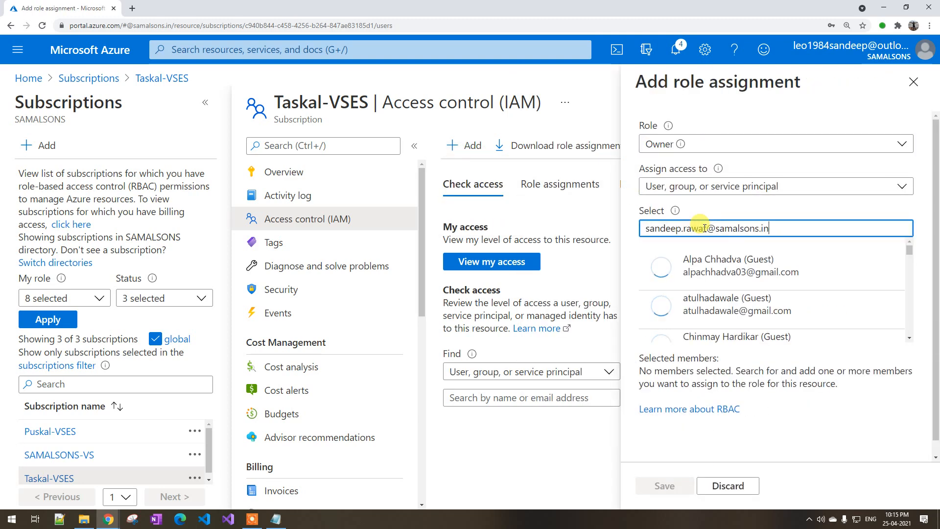
{"action": "left_click", "coordinate": [731, 270]}
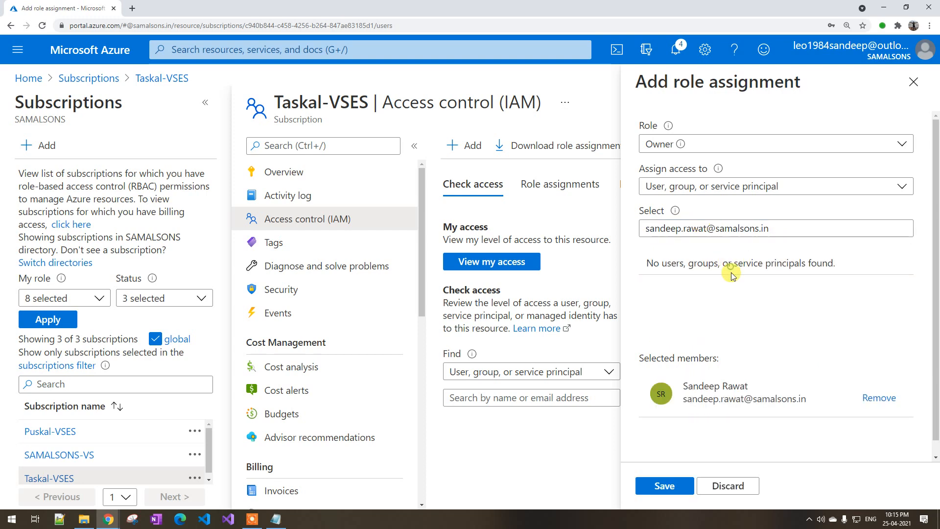
{"action": "left_click", "coordinate": [663, 485]}
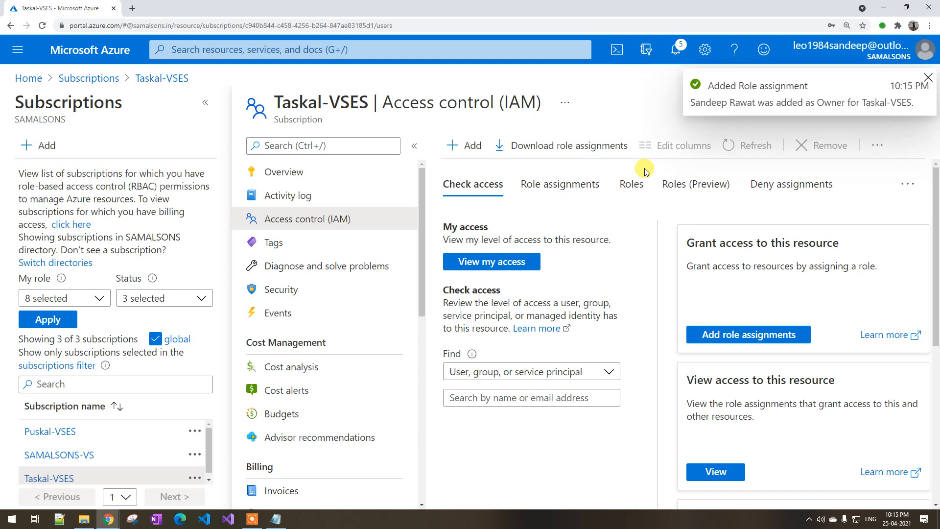
- Return to the Azure Home page and sign out of the current account
{"action": "left_click", "coordinate": [25, 80]}
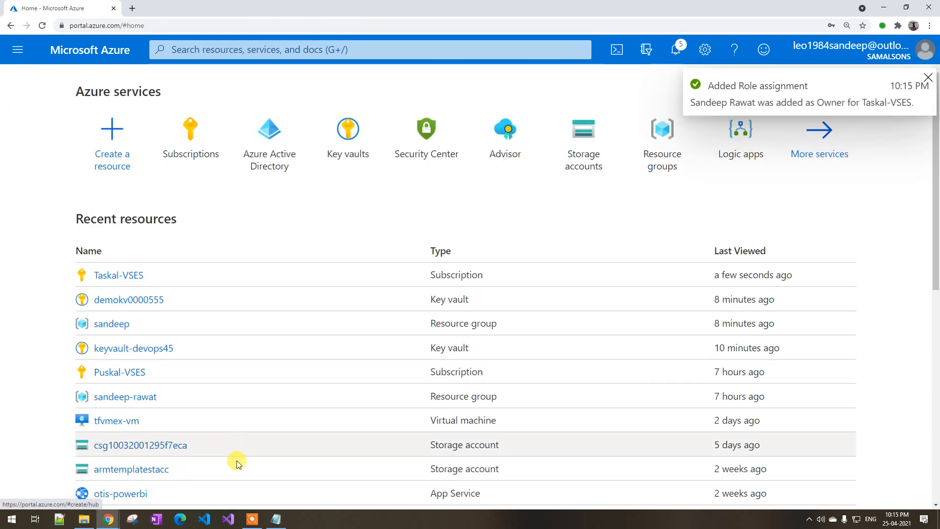
{"action": "mouse_move", "coordinate": [109, 519]}
{"action": "left_click", "coordinate": [160, 470]}
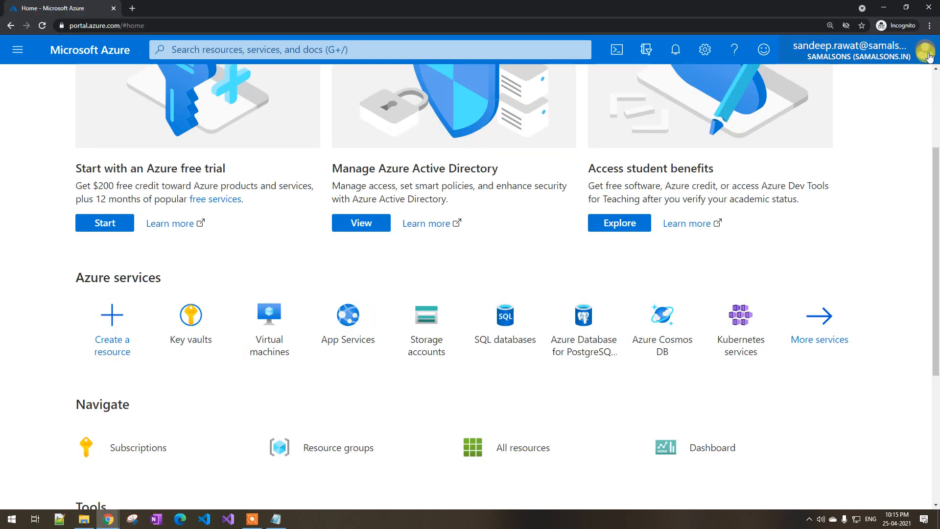
{"action": "left_click", "coordinate": [927, 53]}
{"action": "left_click", "coordinate": [915, 79]}
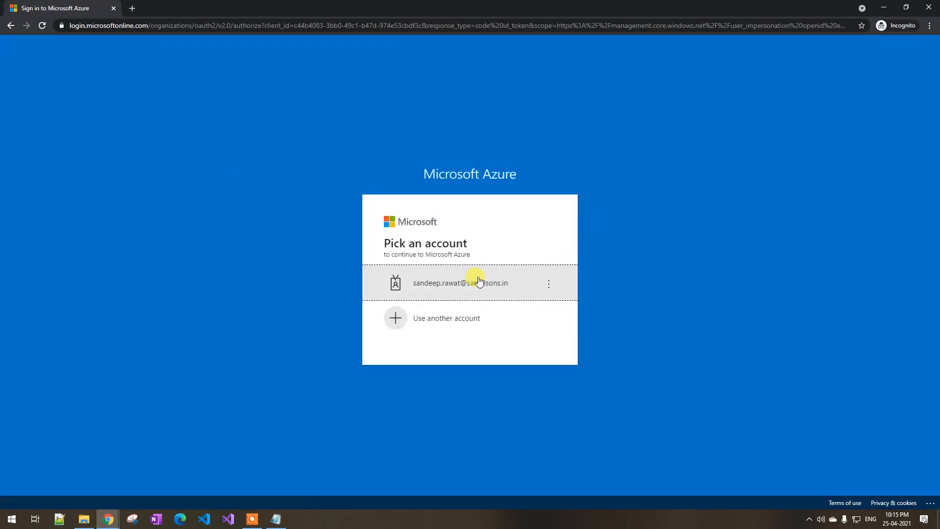
- Sign back in as the test user without staying signed in, then check the Key vaults list
{"action": "left_click", "coordinate": [479, 281]}
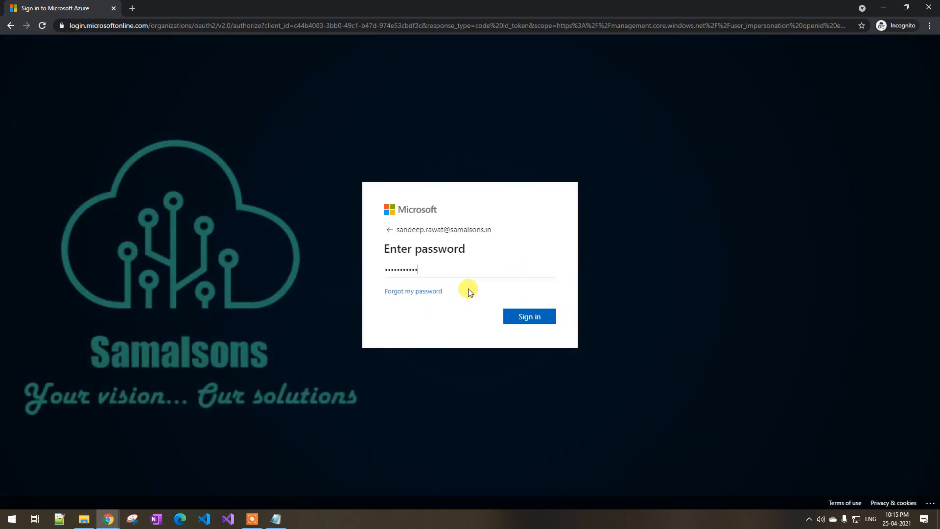
{"action": "key", "text": "Return"}
{"action": "left_click", "coordinate": [475, 322]}
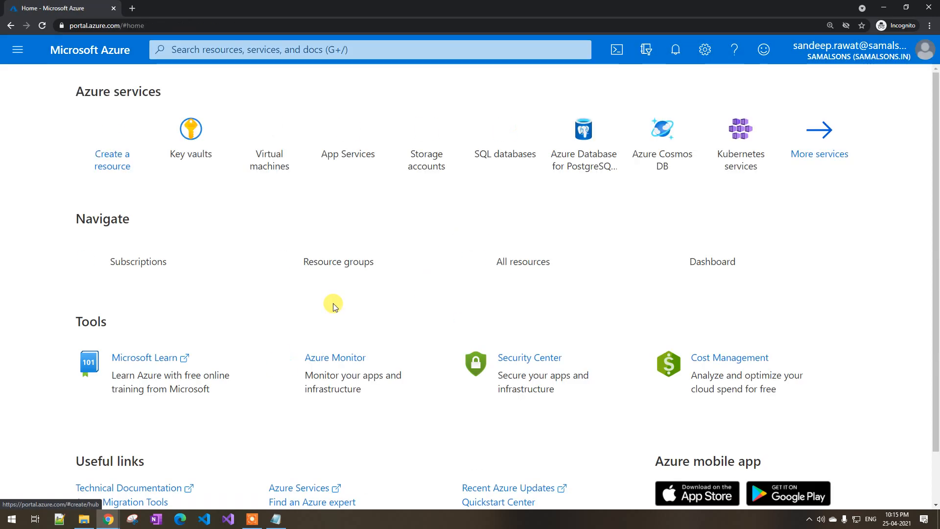
{"action": "left_click", "coordinate": [192, 129]}
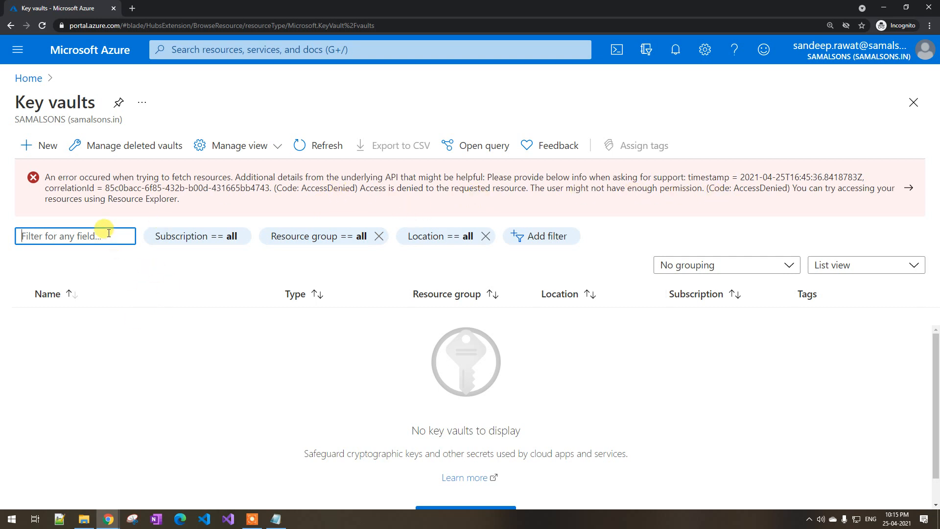
{"action": "left_click", "coordinate": [22, 79]}
- In the admin window, view the Role assignments in demokv0000555's Access control (IAM)
{"action": "mouse_move", "coordinate": [108, 518]}
{"action": "left_click", "coordinate": [100, 499]}
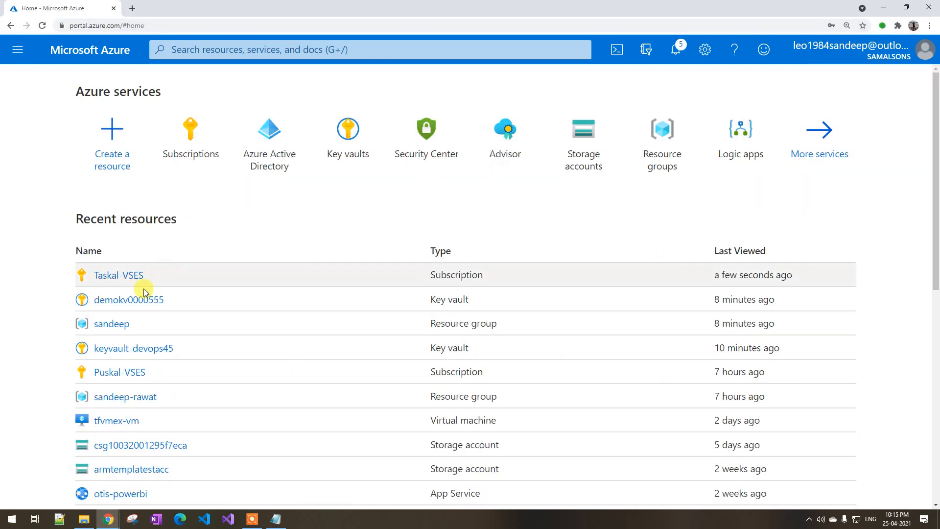
{"action": "left_click", "coordinate": [357, 142]}
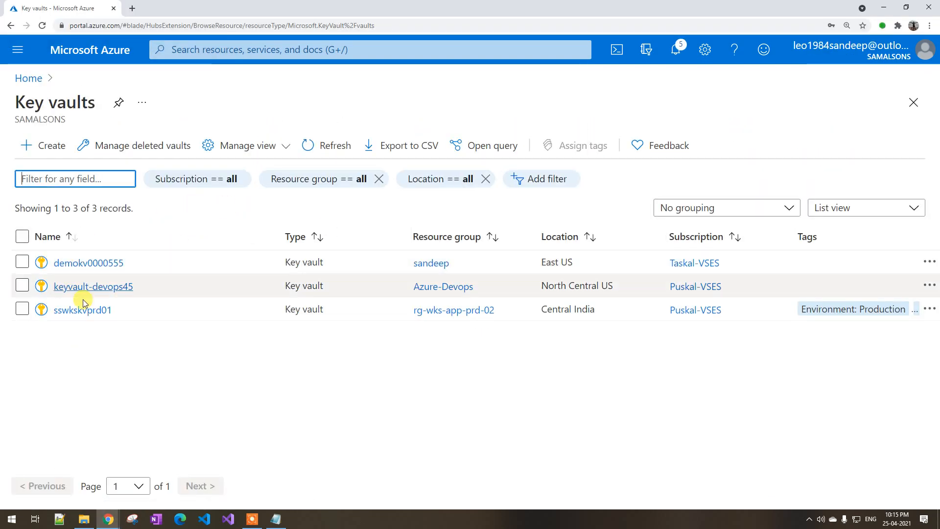
{"action": "left_click", "coordinate": [88, 262]}
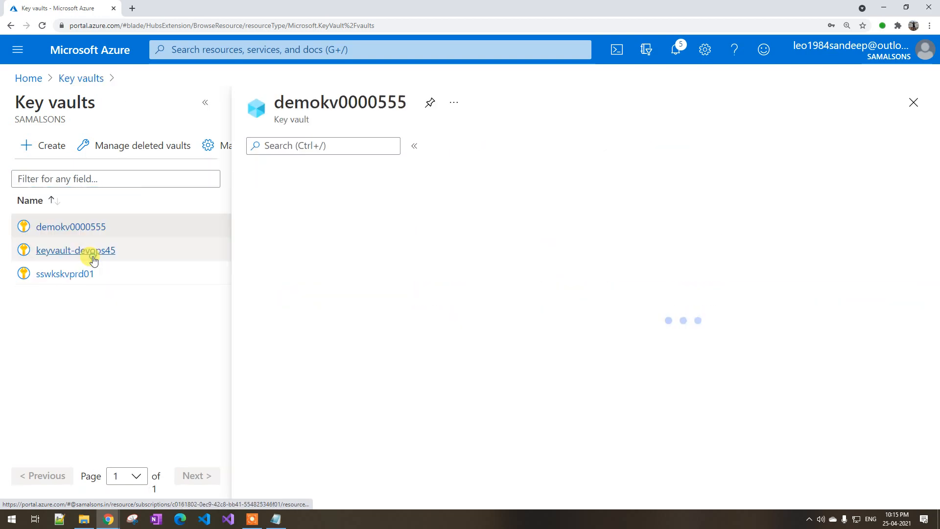
{"action": "left_click", "coordinate": [340, 219]}
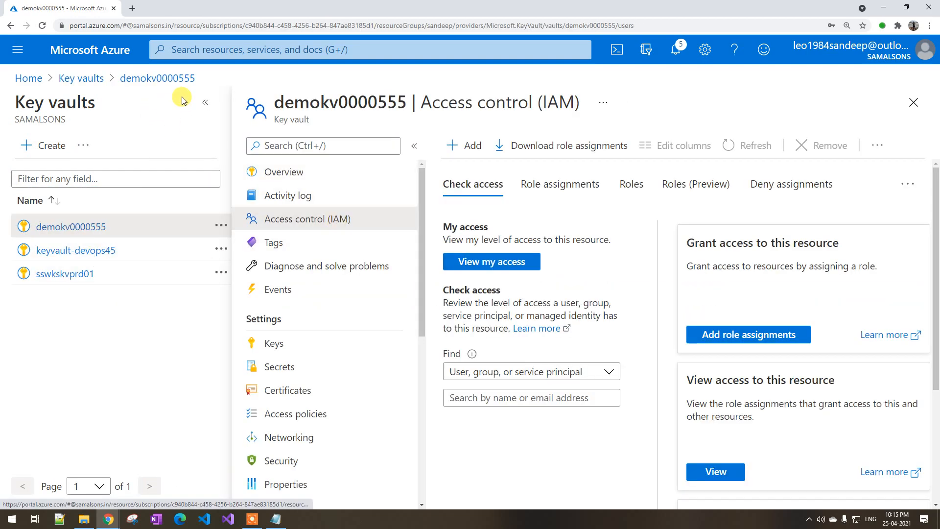
{"action": "left_click", "coordinate": [205, 102]}
{"action": "left_click", "coordinate": [377, 184]}
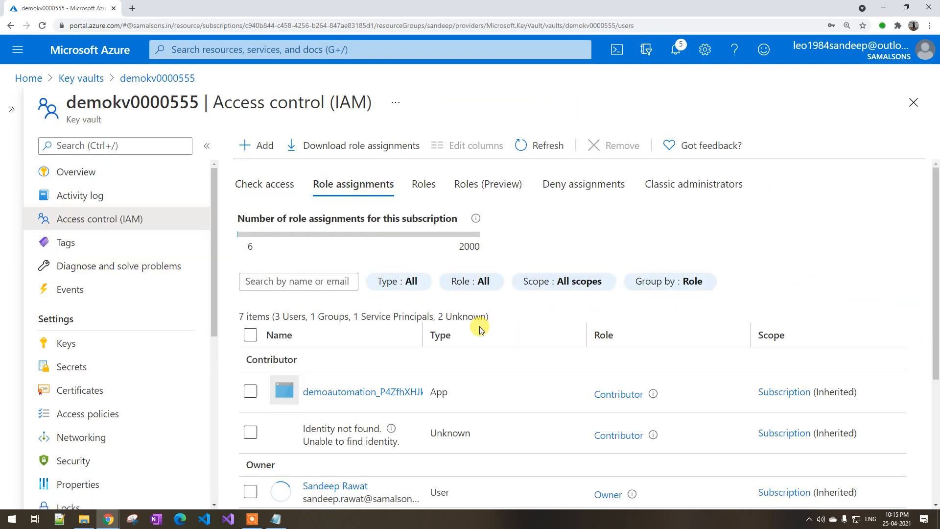
{"action": "scroll", "coordinate": [419, 375], "scroll_direction": "down", "scroll_amount": 4}
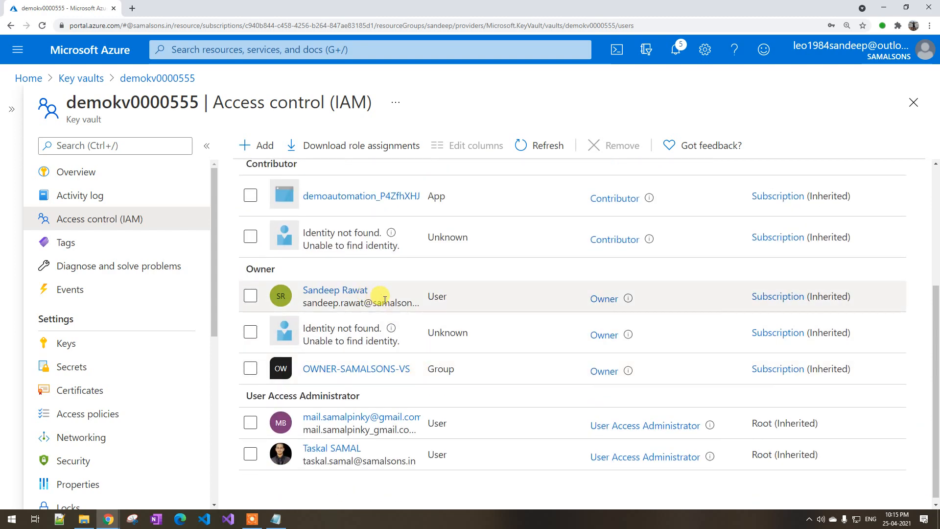
- Return to Home and bring the test user's incognito window to the front
{"action": "left_click", "coordinate": [28, 78]}
{"action": "mouse_move", "coordinate": [109, 518]}
{"action": "left_click", "coordinate": [132, 504]}
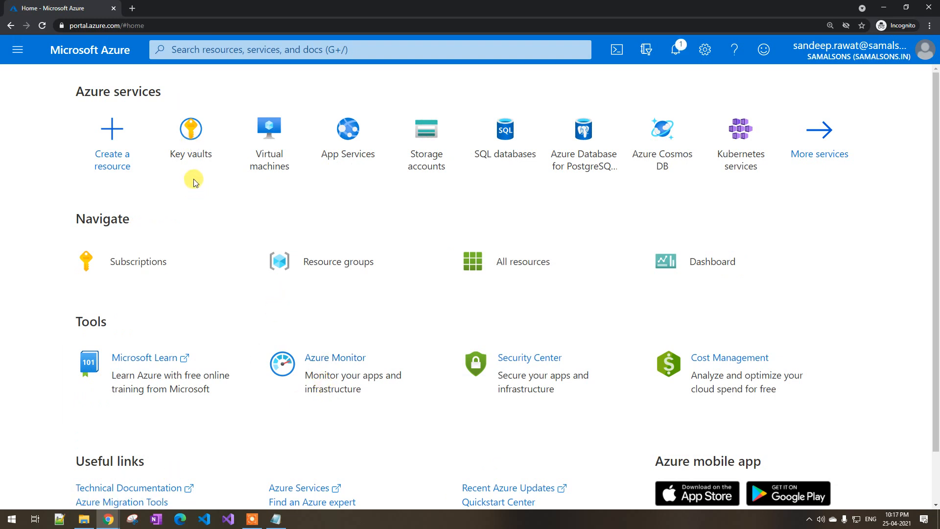
- As the test user, open demokv0000555's Secrets page, which shows the list-permission error
{"action": "left_click", "coordinate": [190, 130]}
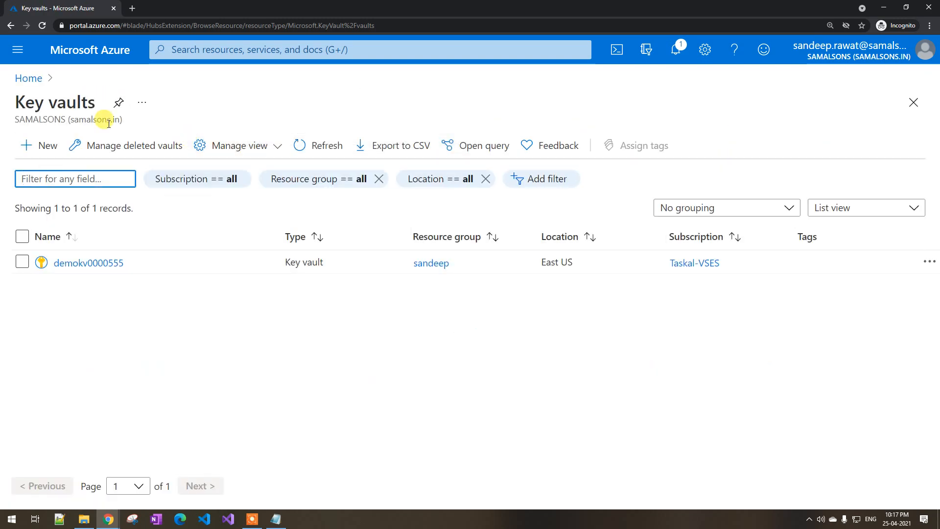
{"action": "left_click", "coordinate": [99, 264]}
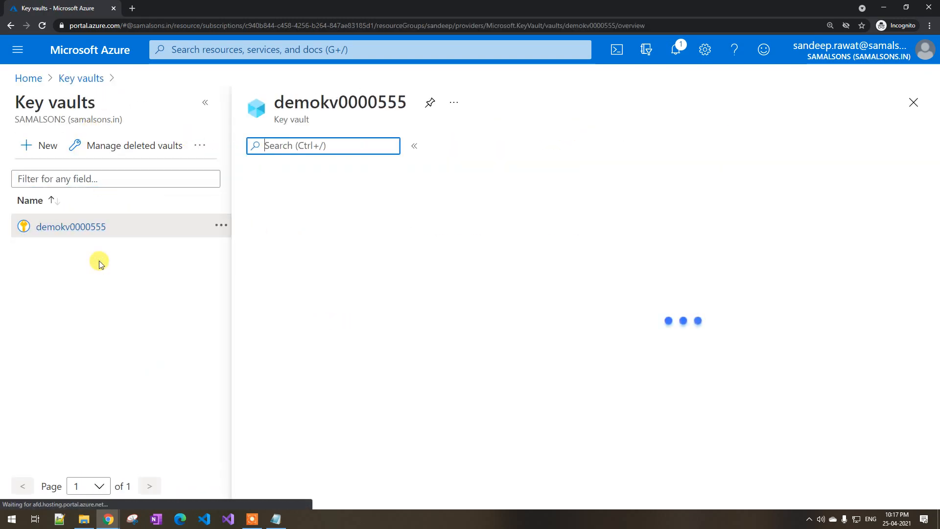
{"action": "left_click", "coordinate": [208, 102]}
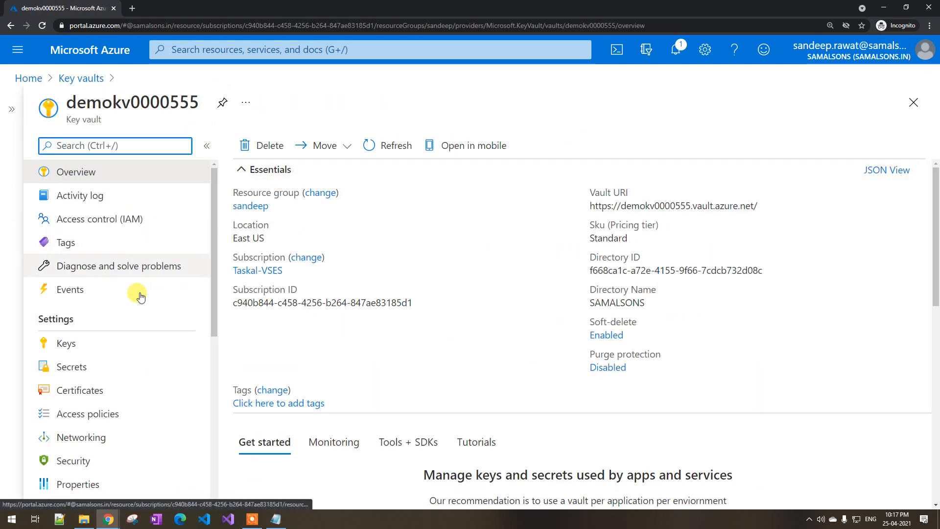
{"action": "left_click", "coordinate": [88, 371]}
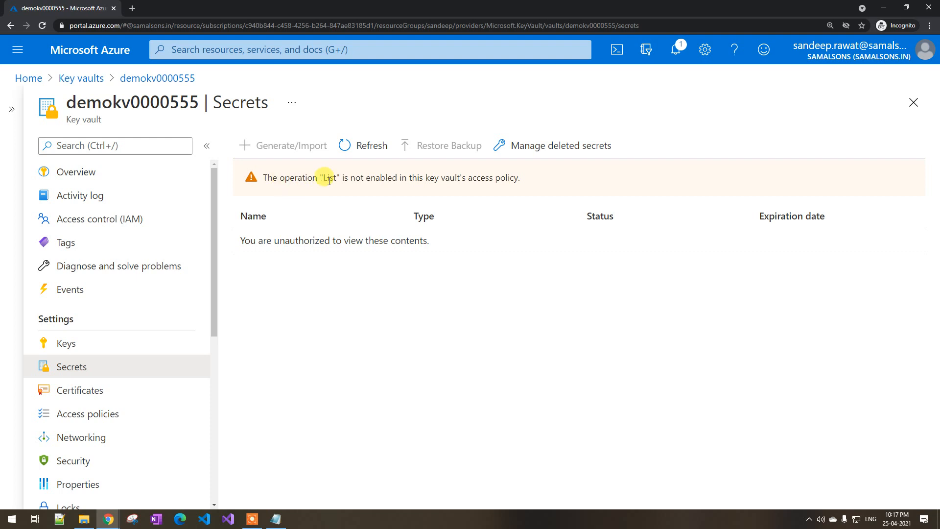
{"action": "left_click", "coordinate": [470, 180]}
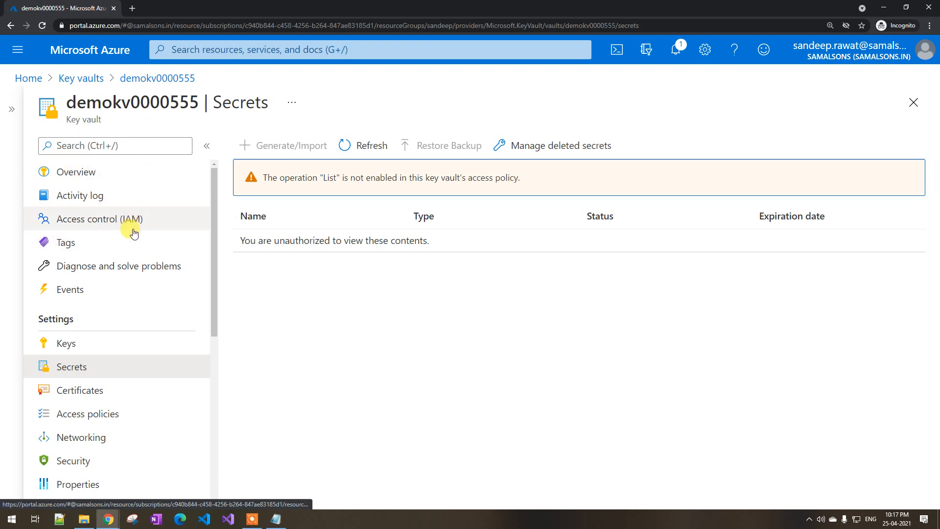
- In the admin window, open demokv0000555 from recent resources and go to its Access policies
{"action": "mouse_move", "coordinate": [109, 519]}
{"action": "left_click", "coordinate": [61, 478]}
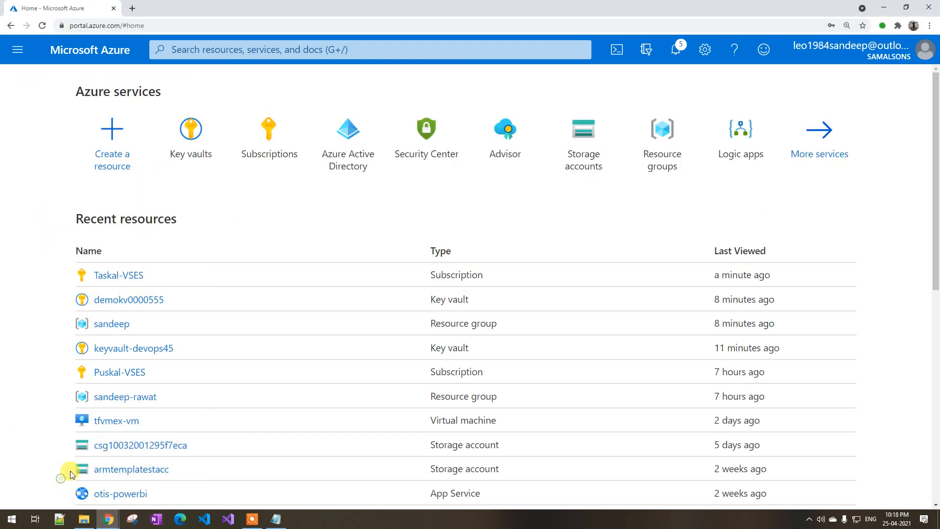
{"action": "left_click", "coordinate": [122, 300]}
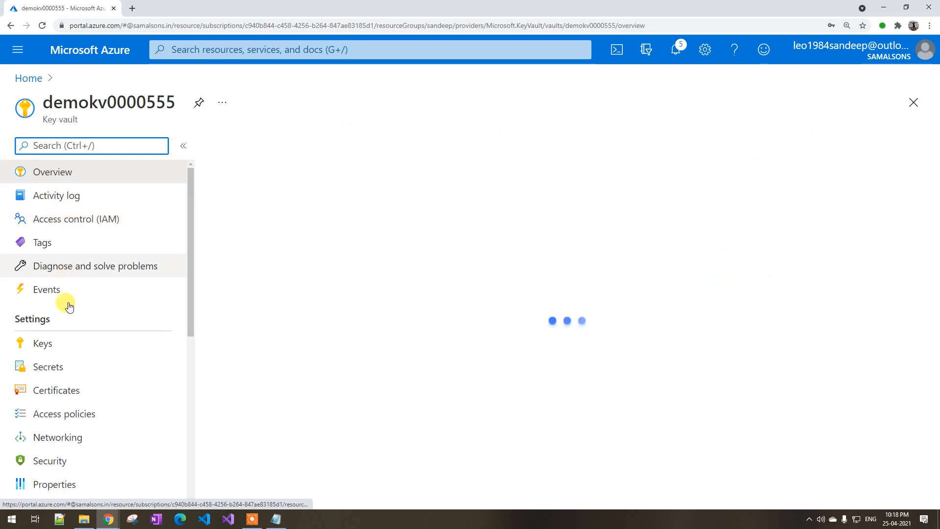
{"action": "scroll", "coordinate": [118, 360], "scroll_direction": "down", "scroll_amount": 4}
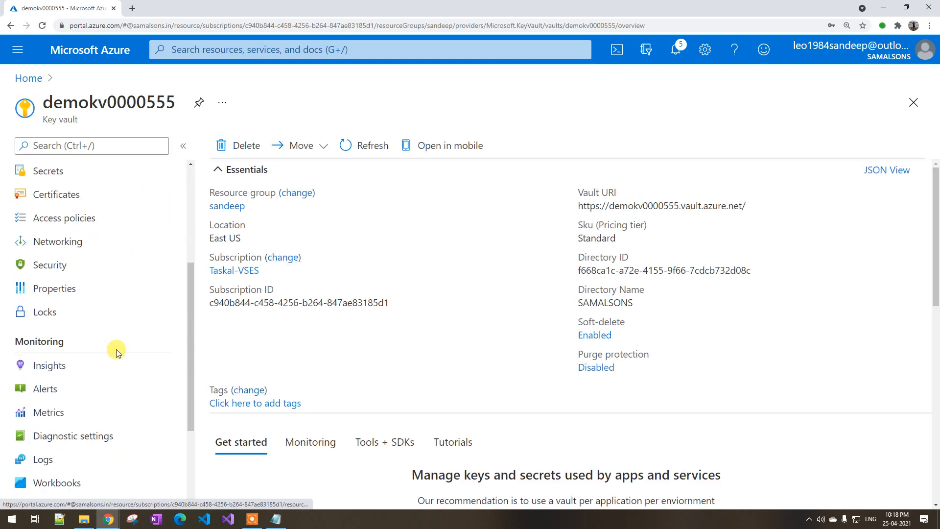
{"action": "left_click", "coordinate": [79, 226]}
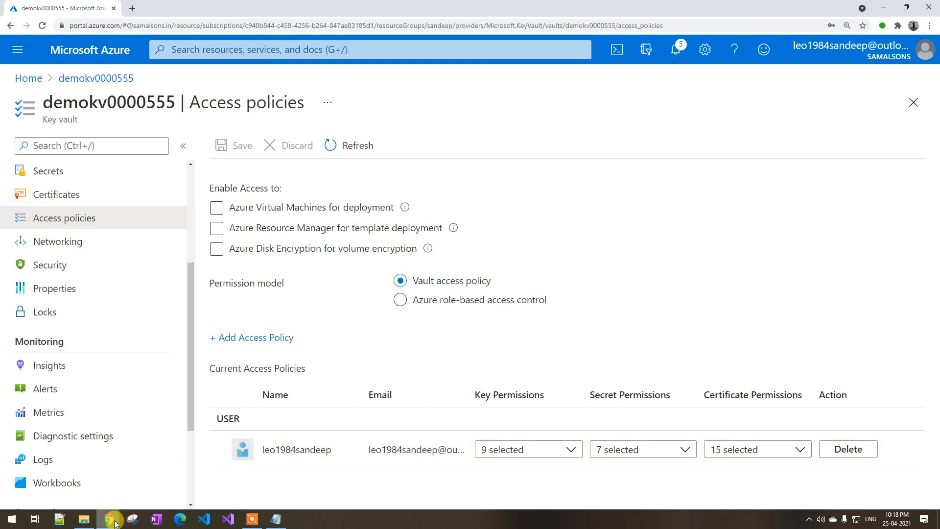
- Compare the test user's Secrets error with the admin's Access policies, then start a new access policy
{"action": "mouse_move", "coordinate": [108, 518]}
{"action": "left_click", "coordinate": [164, 479]}
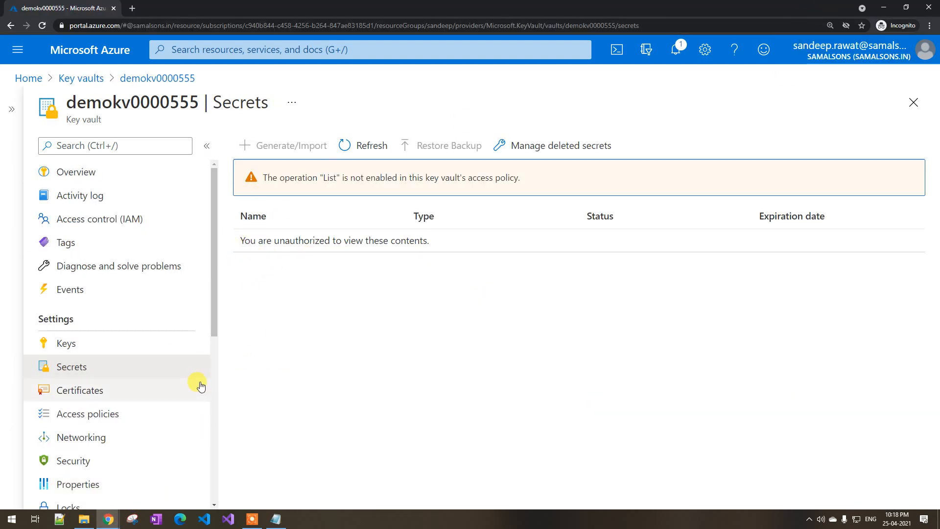
{"action": "mouse_move", "coordinate": [109, 519]}
{"action": "left_click", "coordinate": [63, 490]}
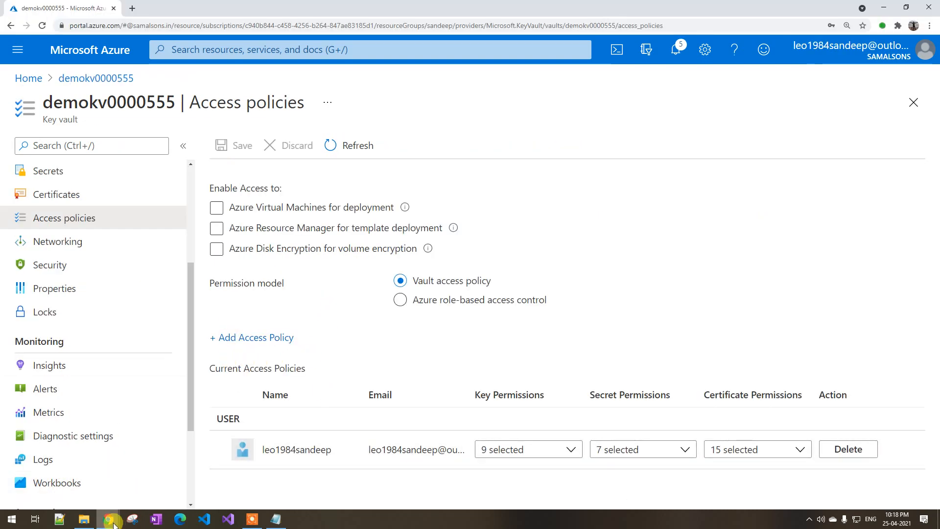
{"action": "mouse_move", "coordinate": [112, 520]}
{"action": "left_click", "coordinate": [142, 497]}
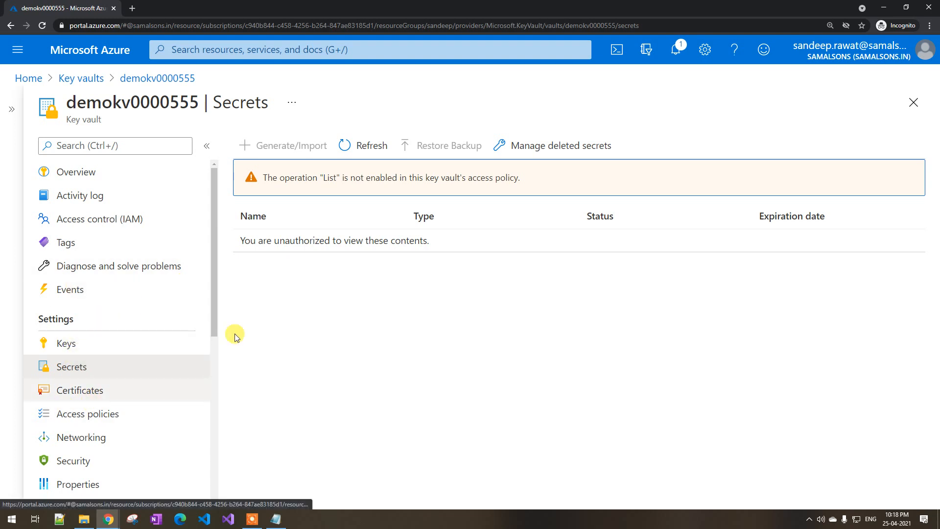
{"action": "mouse_move", "coordinate": [109, 518]}
{"action": "left_click", "coordinate": [78, 481]}
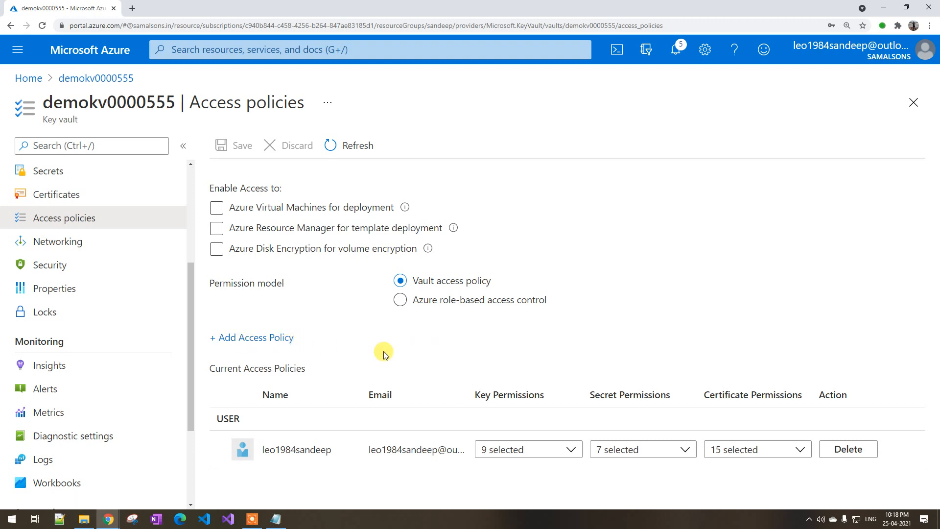
{"action": "left_click", "coordinate": [264, 338]}
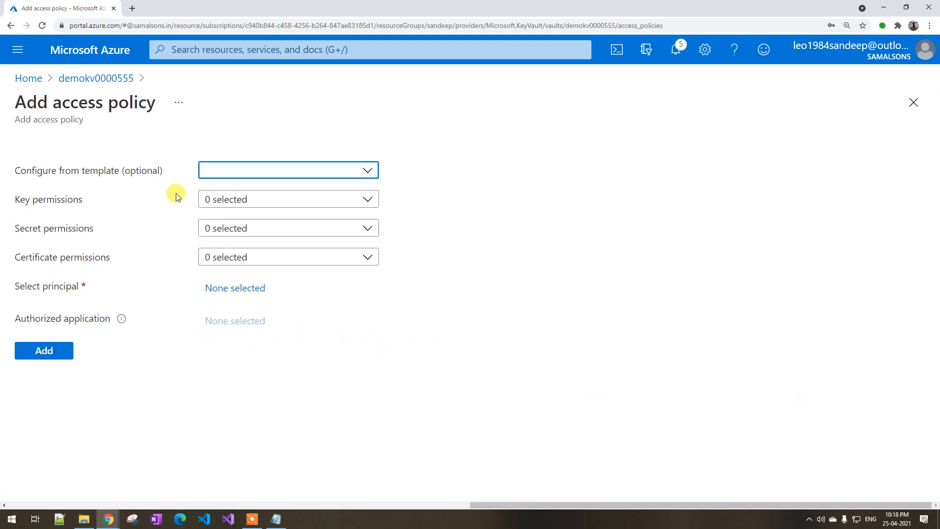
- Grant all key (16), secret (8) and certificate (16) permissions in the new access policy
{"action": "left_click", "coordinate": [220, 204]}
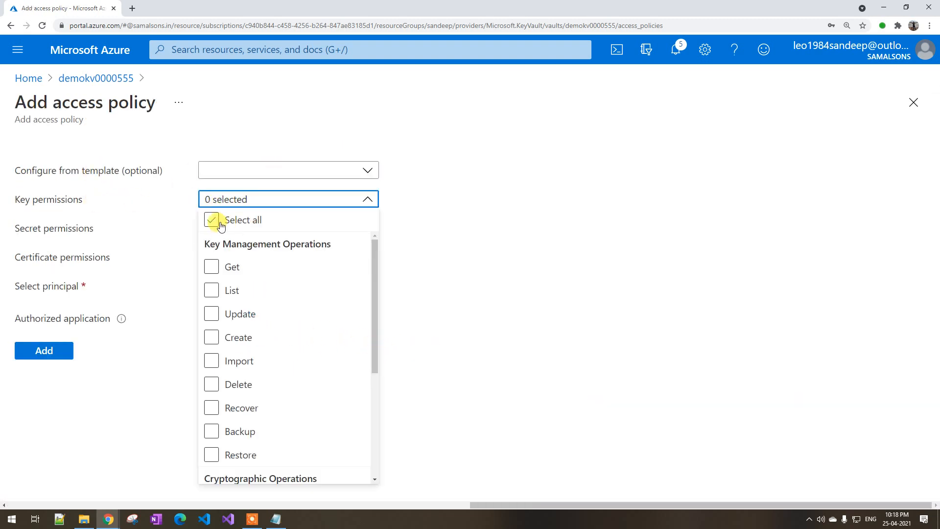
{"action": "left_click", "coordinate": [212, 218]}
{"action": "left_click", "coordinate": [533, 258]}
{"action": "left_click", "coordinate": [232, 236]}
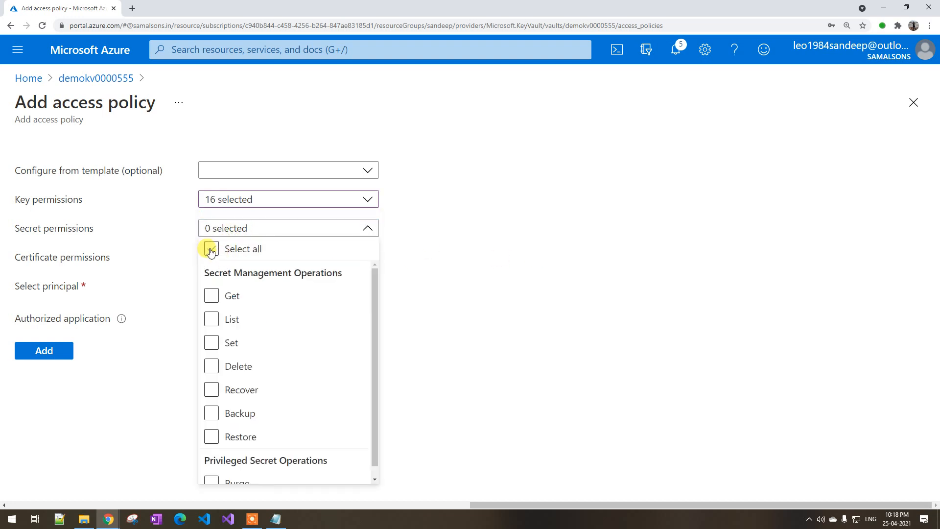
{"action": "left_click", "coordinate": [210, 248]}
{"action": "left_click", "coordinate": [590, 248]}
{"action": "left_click", "coordinate": [227, 256]}
{"action": "left_click", "coordinate": [211, 278]}
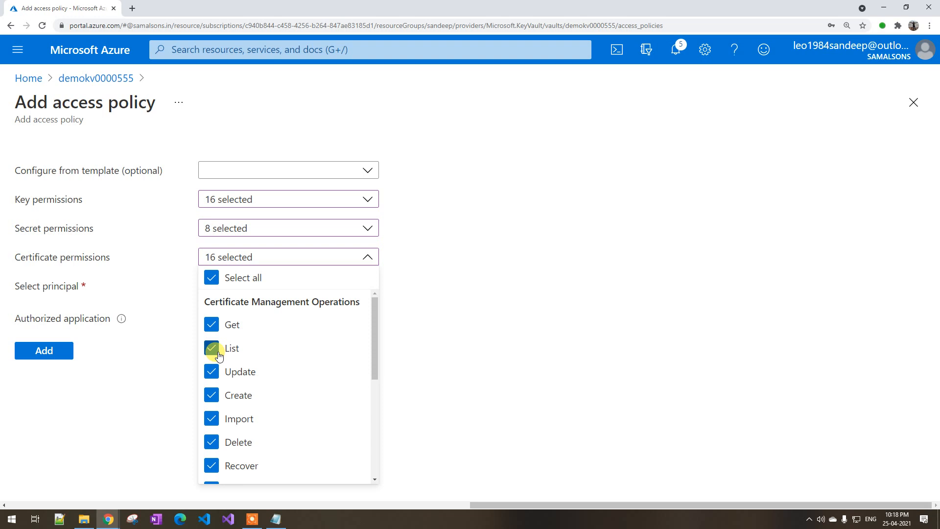
{"action": "scroll", "coordinate": [220, 352], "scroll_direction": "down", "scroll_amount": 5}
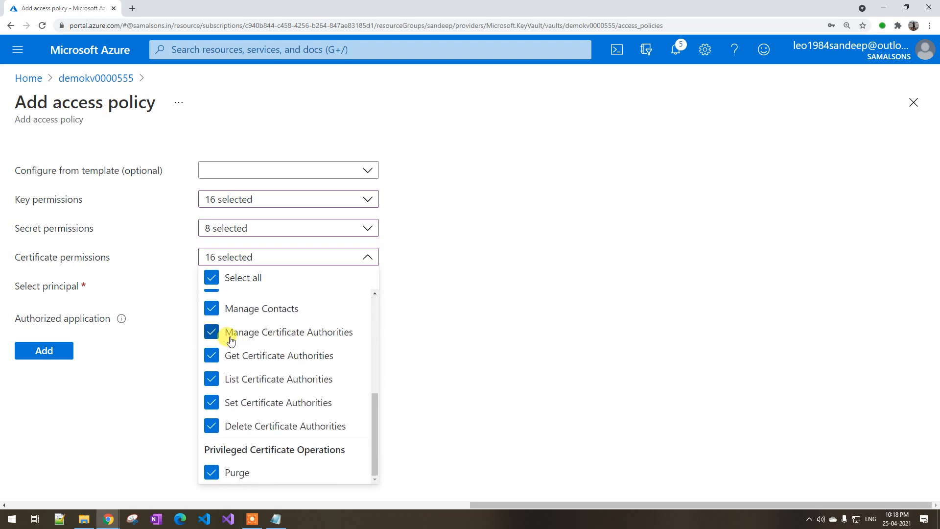
{"action": "left_click", "coordinate": [621, 292]}
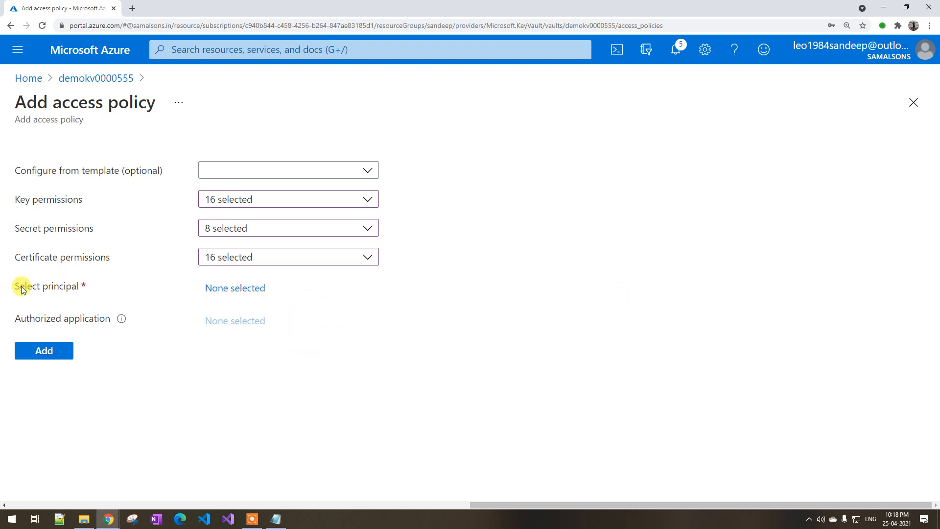
- Select the test user as principal via the pasted e-mail and add the policy
{"action": "left_click_drag", "start_coordinate": [22, 289], "coordinate": [76, 289]}
{"action": "left_click", "coordinate": [240, 288]}
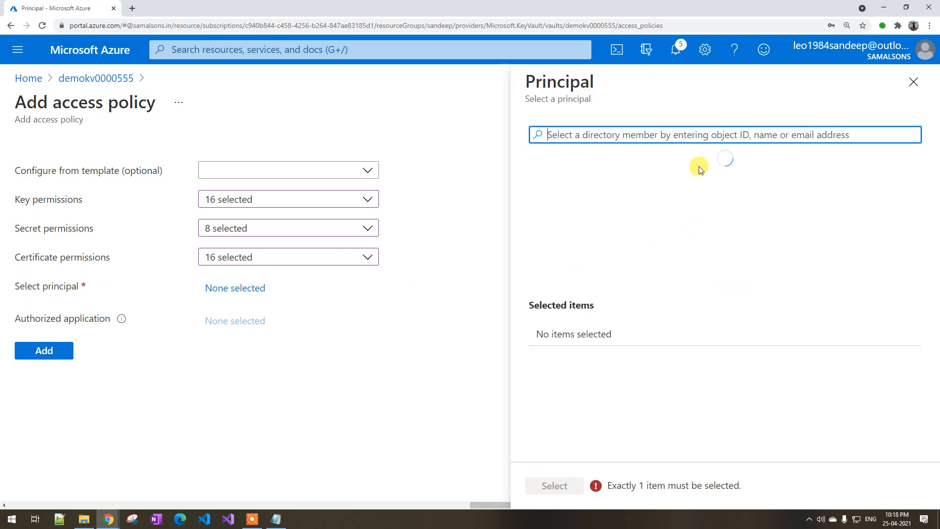
{"action": "left_click", "coordinate": [670, 130]}
{"action": "key", "text": "ctrl+v"}
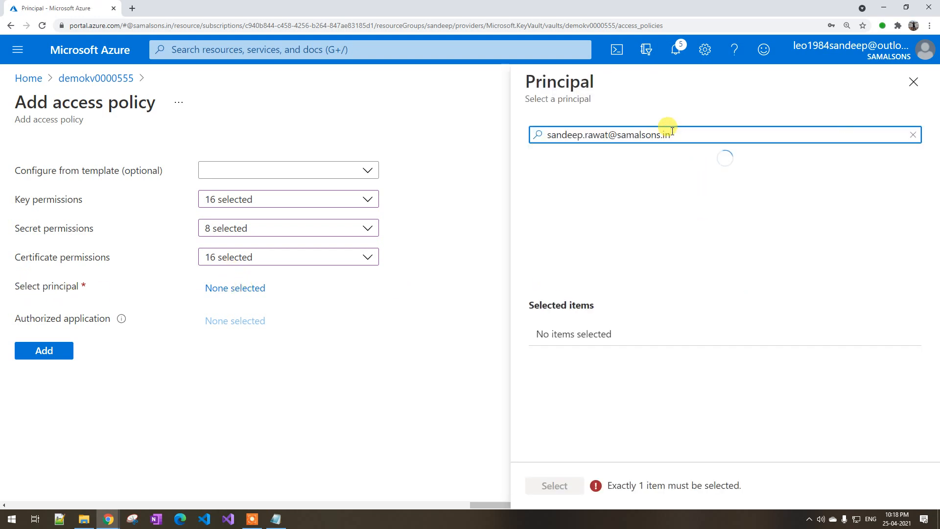
{"action": "left_click", "coordinate": [635, 174]}
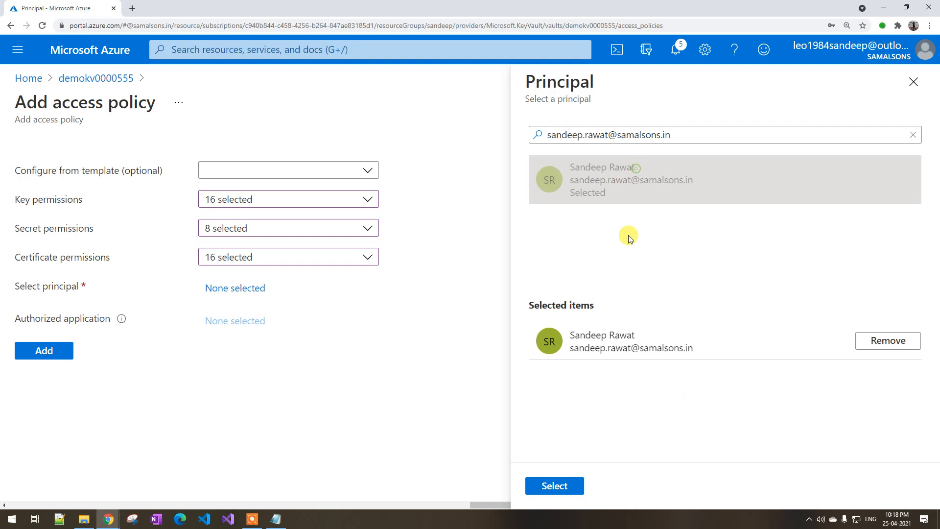
{"action": "left_click", "coordinate": [566, 487]}
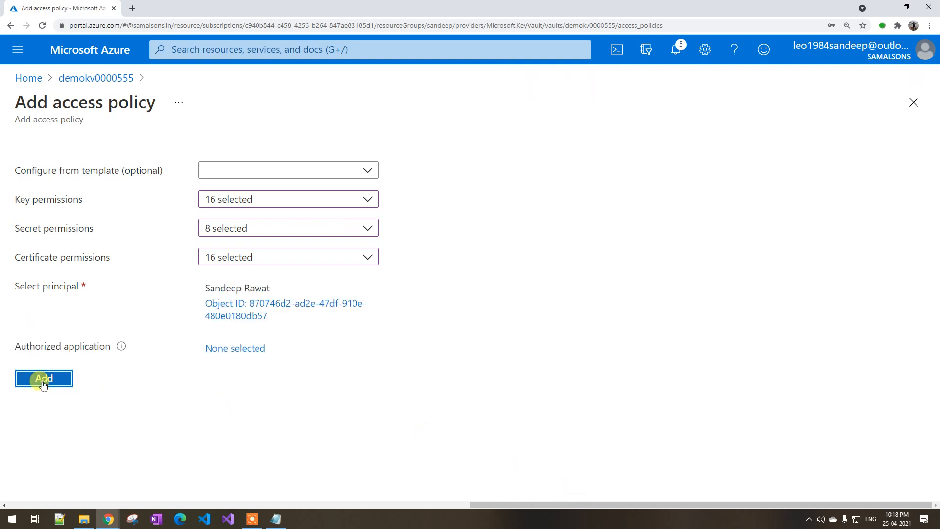
{"action": "left_click", "coordinate": [43, 379]}
{"action": "scroll", "coordinate": [342, 386], "scroll_direction": "down", "scroll_amount": 1}
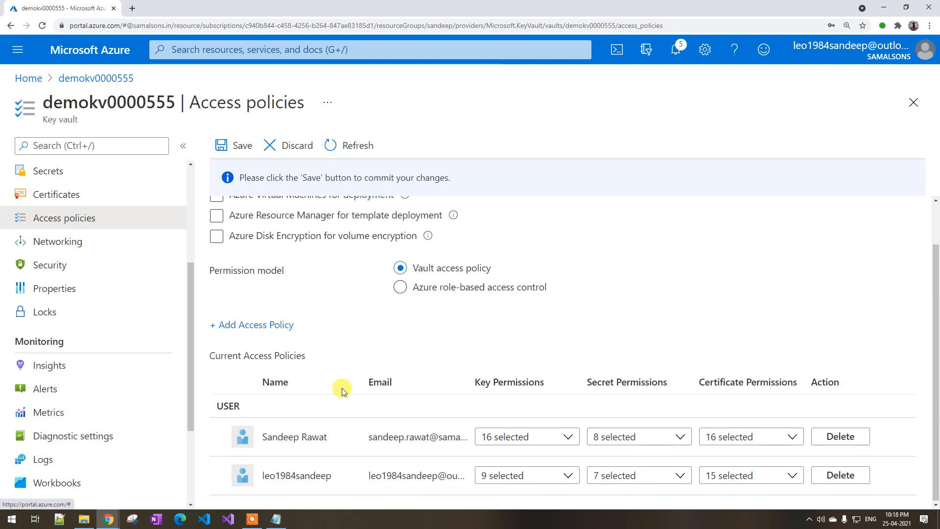
- Save demokv0000555's access policies and wait for the successful update notification
{"action": "scroll", "coordinate": [263, 374], "scroll_direction": "up", "scroll_amount": 1}
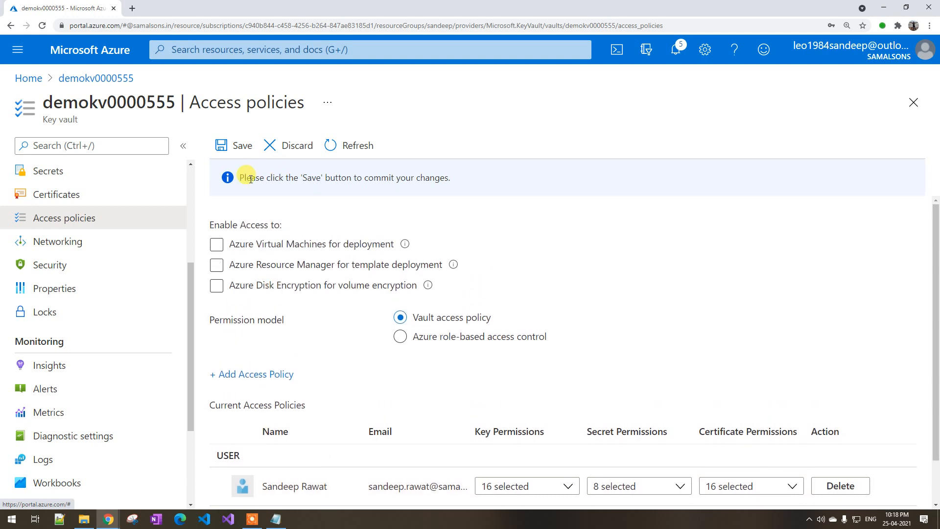
{"action": "left_click", "coordinate": [240, 147]}
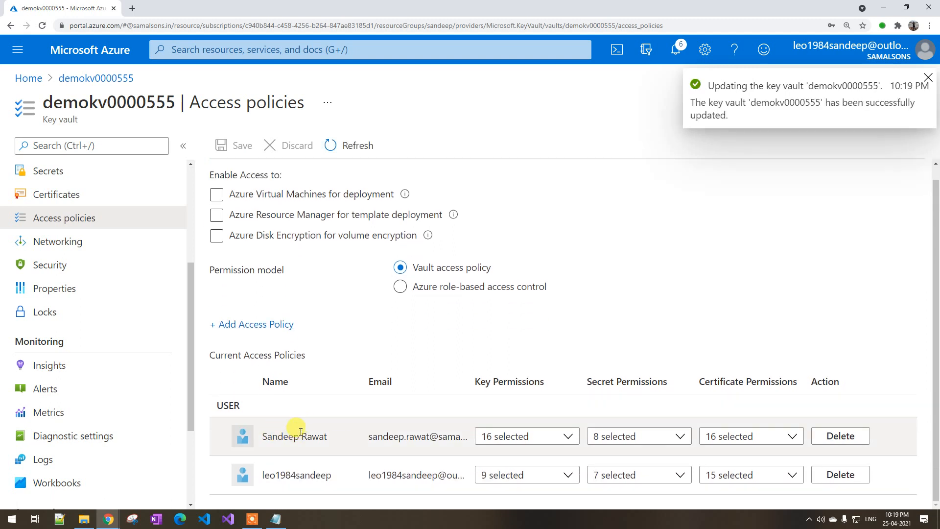
{"action": "scroll", "coordinate": [61, 206], "scroll_direction": "up", "scroll_amount": 1}
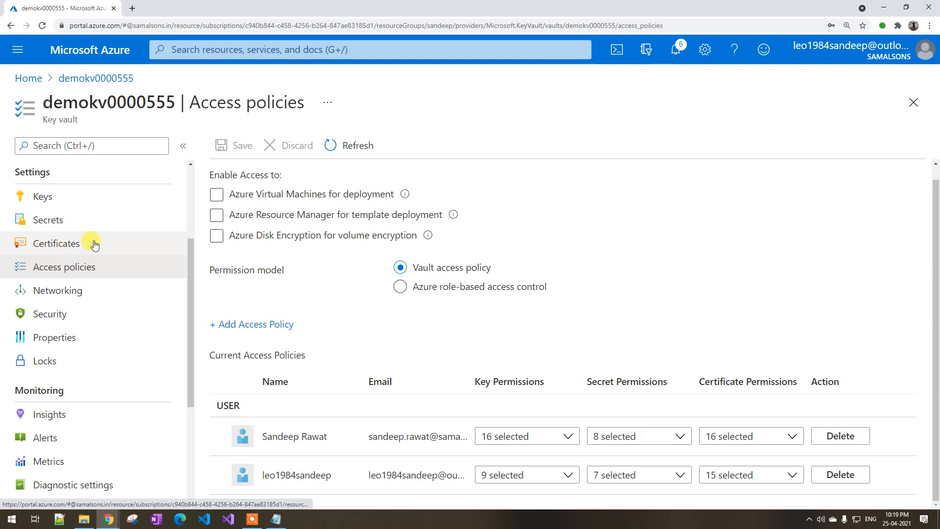
{"action": "mouse_move", "coordinate": [109, 519]}
{"action": "left_click", "coordinate": [162, 475]}
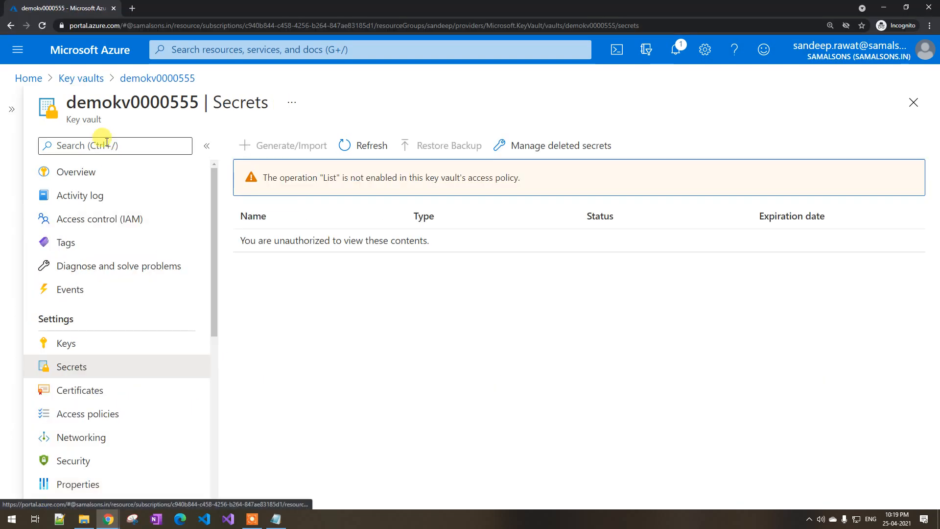
{"action": "left_click", "coordinate": [90, 77]}
{"action": "left_click", "coordinate": [328, 150]}
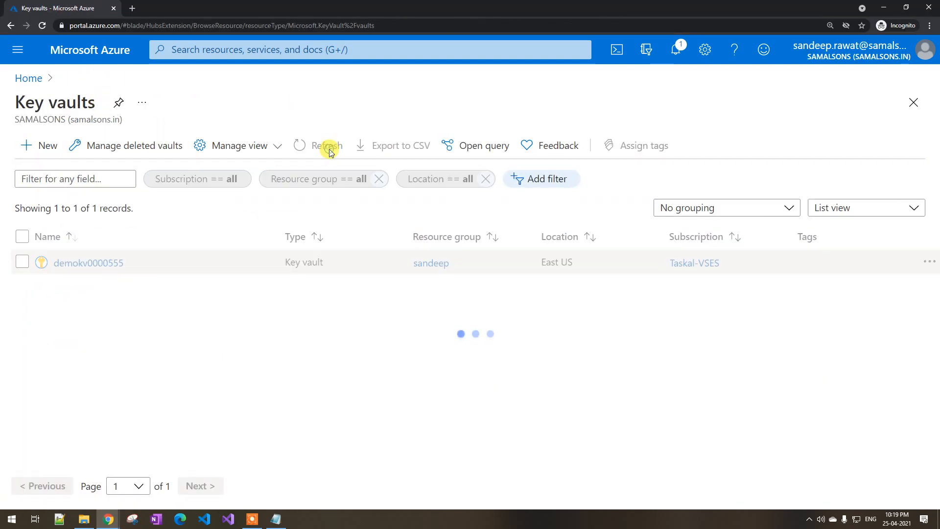
{"action": "left_click", "coordinate": [99, 262]}
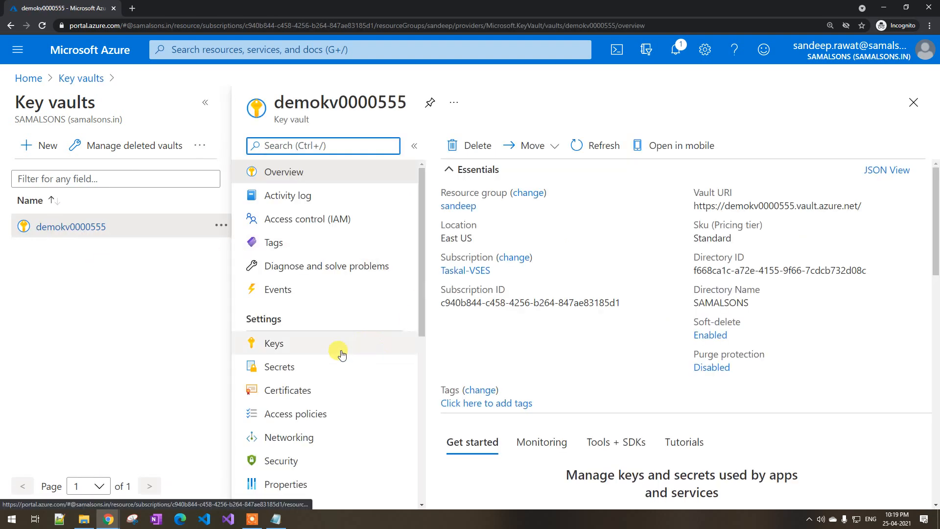
{"action": "left_click", "coordinate": [267, 371]}
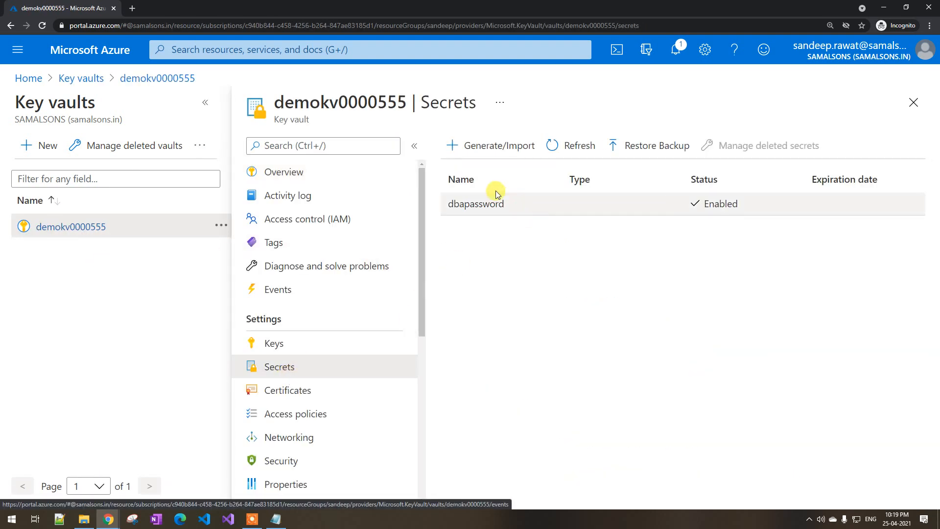
{"action": "left_click", "coordinate": [205, 102]}
{"action": "left_click", "coordinate": [268, 205]}
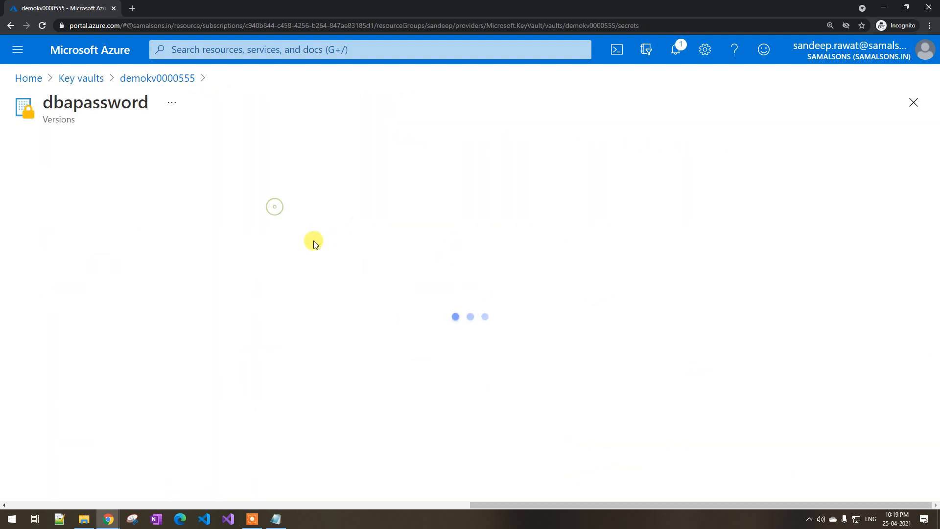
{"action": "left_click", "coordinate": [136, 80]}
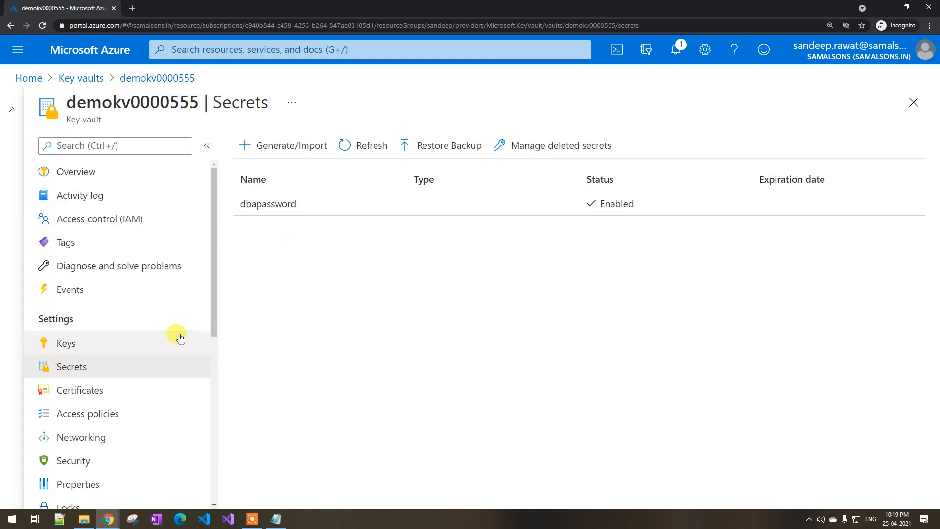
{"action": "mouse_move", "coordinate": [109, 519]}
{"action": "left_click", "coordinate": [73, 485]}
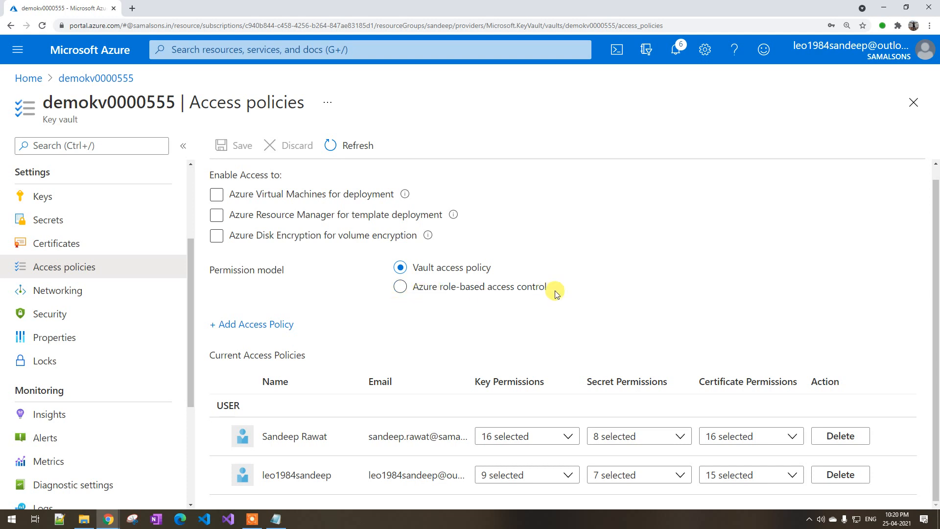
{"action": "left_click", "coordinate": [401, 288]}
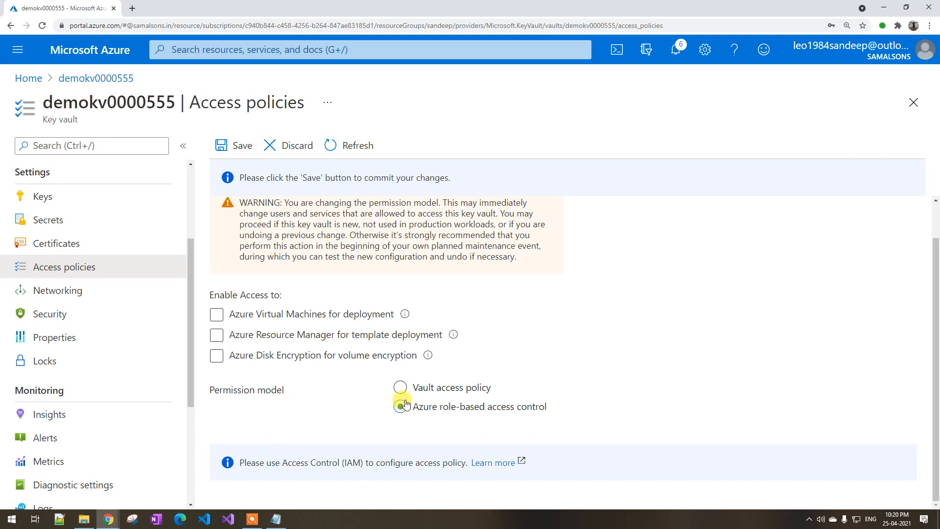
{"action": "left_click", "coordinate": [297, 205]}
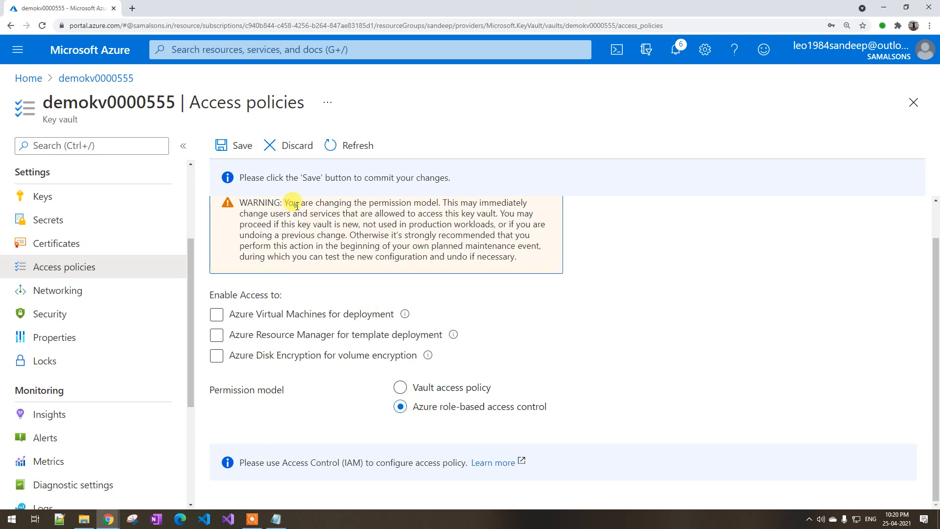
{"action": "left_click_drag", "start_coordinate": [297, 206], "coordinate": [420, 215]}
{"action": "left_click", "coordinate": [302, 205]}
{"action": "left_click", "coordinate": [469, 312]}
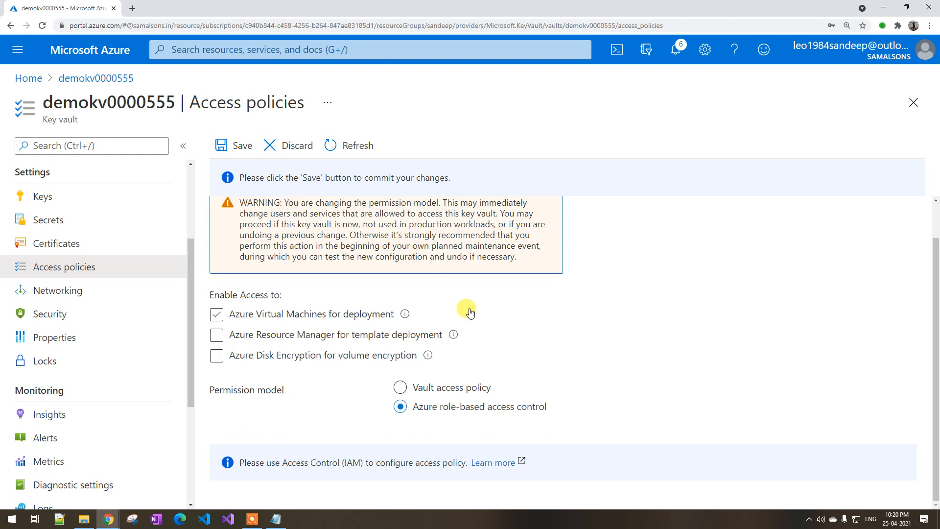
{"action": "left_click", "coordinate": [476, 314]}
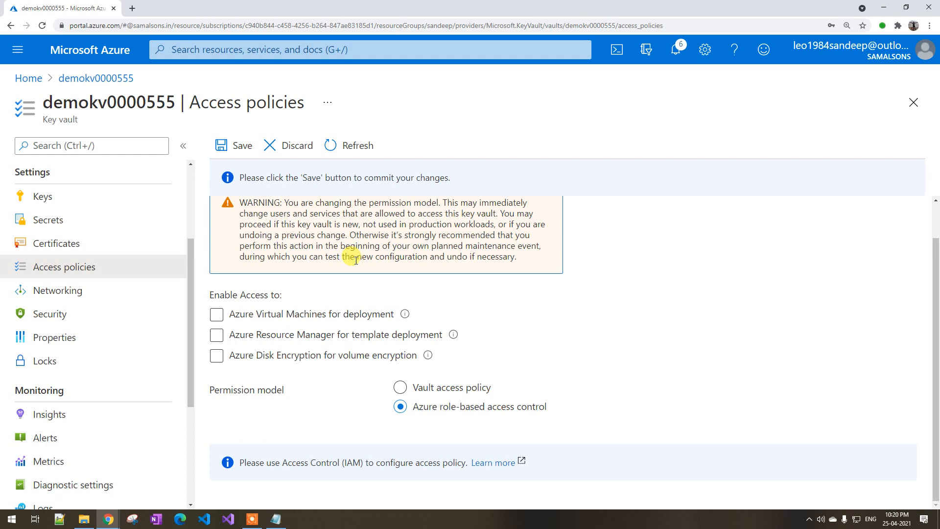
{"action": "left_click_drag", "start_coordinate": [357, 224], "coordinate": [407, 250]}
{"action": "left_click", "coordinate": [406, 250]}
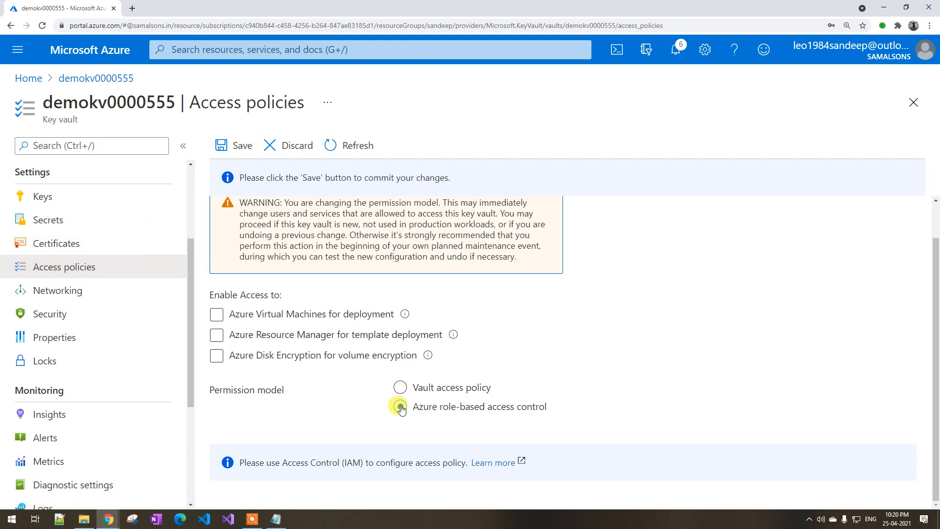
{"action": "left_click", "coordinate": [364, 338]}
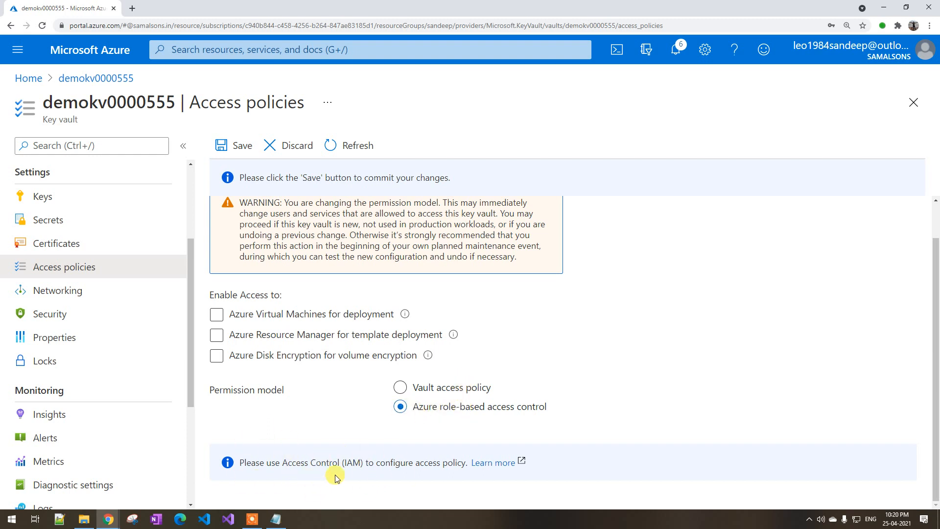
{"action": "left_click", "coordinate": [400, 387]}
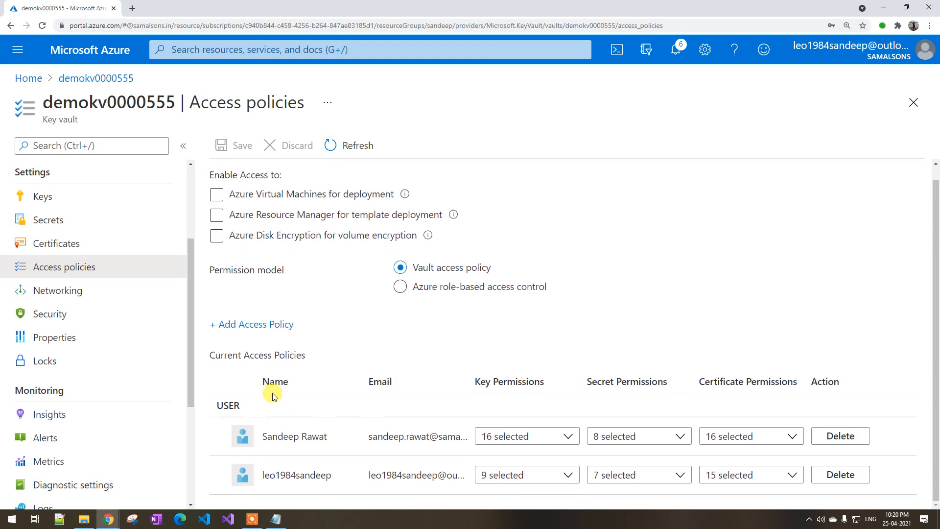
- Set demokv0000555's permission model to Azure role-based access control and save it
{"action": "left_click", "coordinate": [400, 287]}
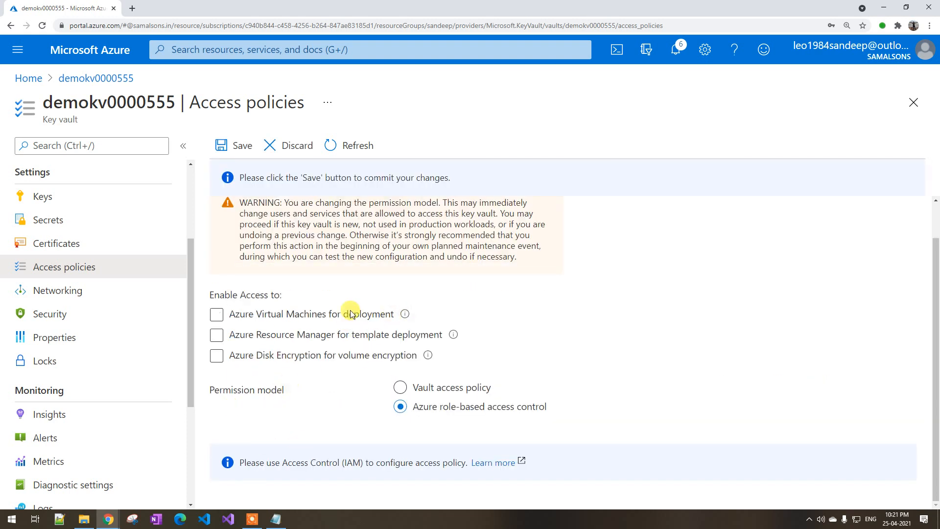
{"action": "left_click", "coordinate": [238, 145]}
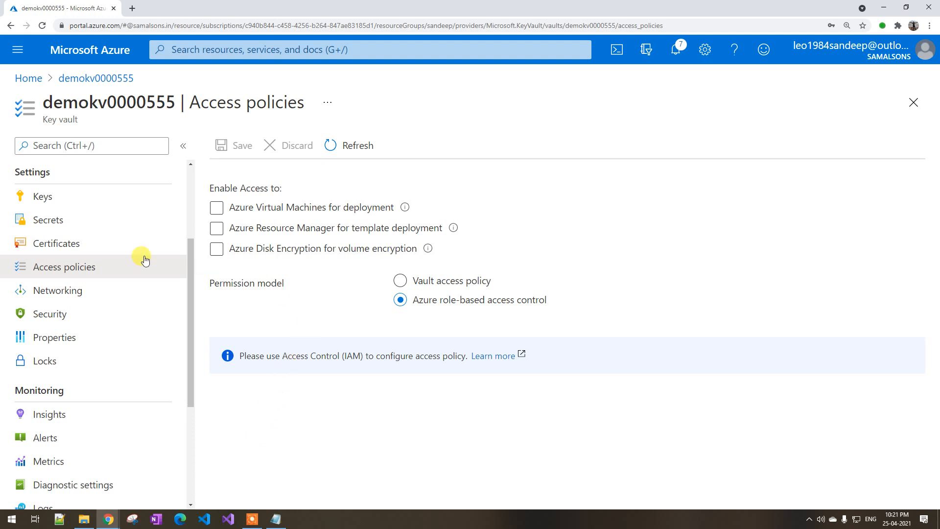
- Open the vault's Secrets and highlight the RBAC access-denied message
{"action": "left_click", "coordinate": [61, 223]}
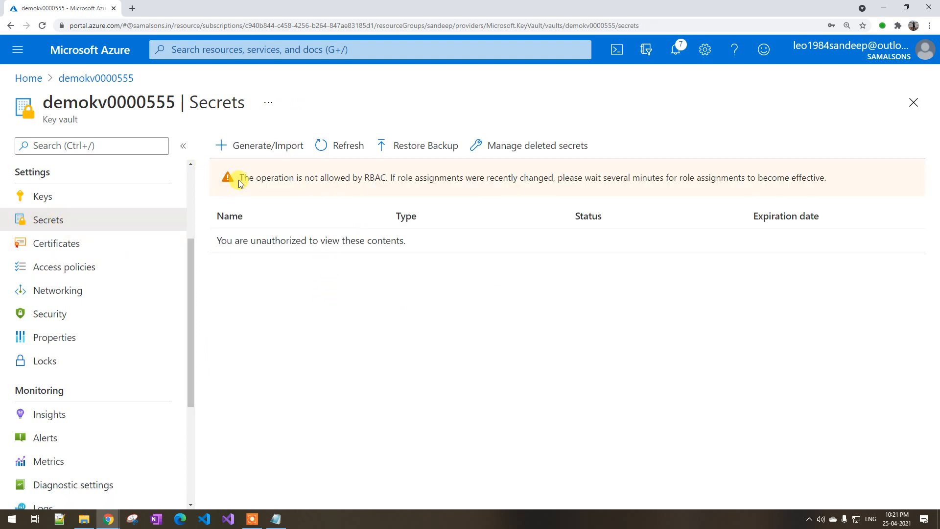
{"action": "left_click_drag", "start_coordinate": [249, 179], "coordinate": [387, 176]}
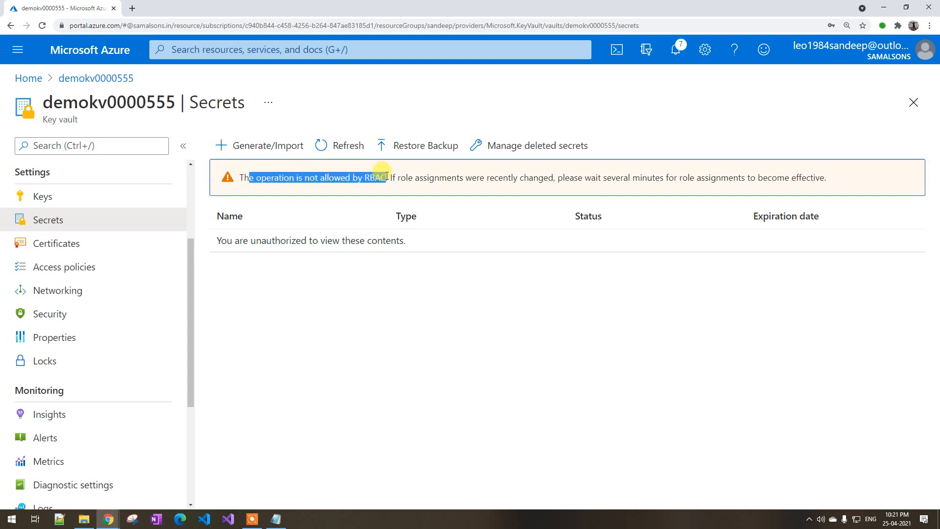
{"action": "left_click", "coordinate": [93, 267]}
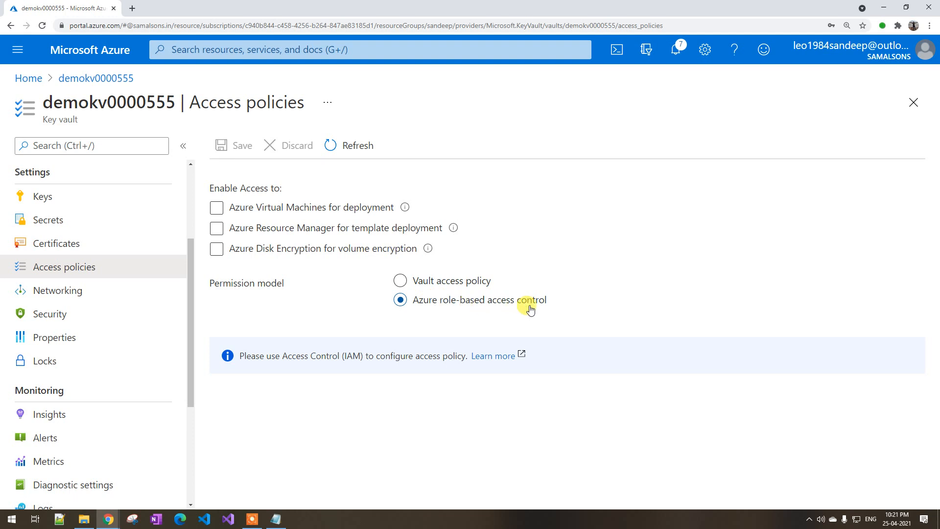
{"action": "left_click", "coordinate": [27, 219]}
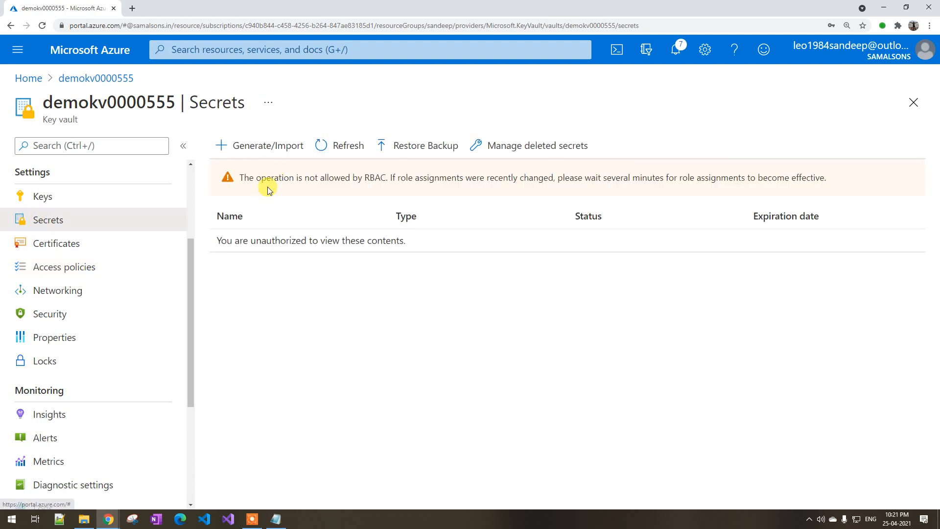
{"action": "left_click_drag", "start_coordinate": [254, 179], "coordinate": [369, 179]}
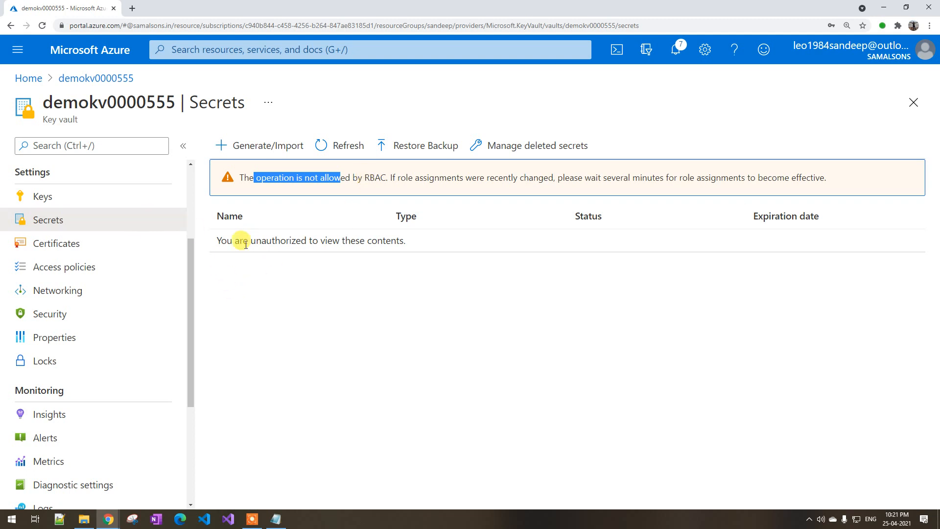
- Check Keys, Certificates and Secrets again, then return to the Access policies permission model page
{"action": "left_click", "coordinate": [67, 197]}
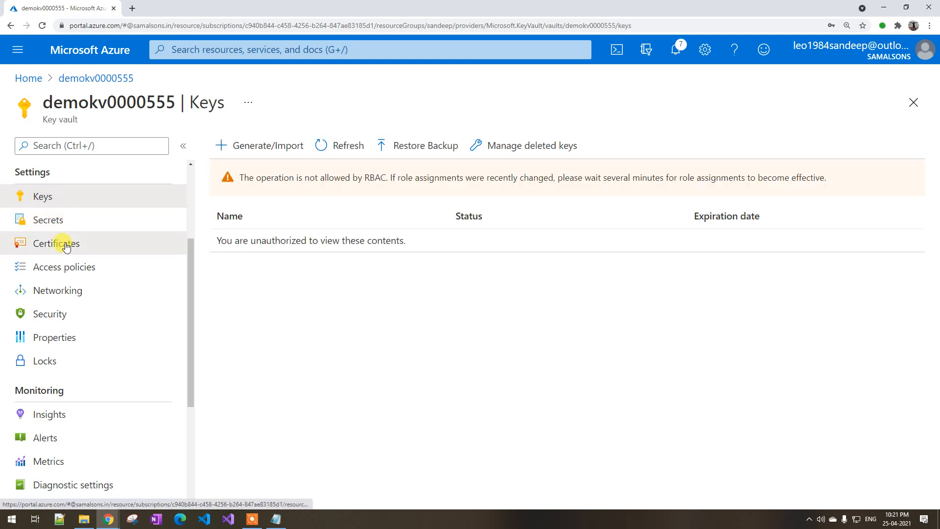
{"action": "left_click", "coordinate": [67, 243]}
{"action": "left_click", "coordinate": [63, 223]}
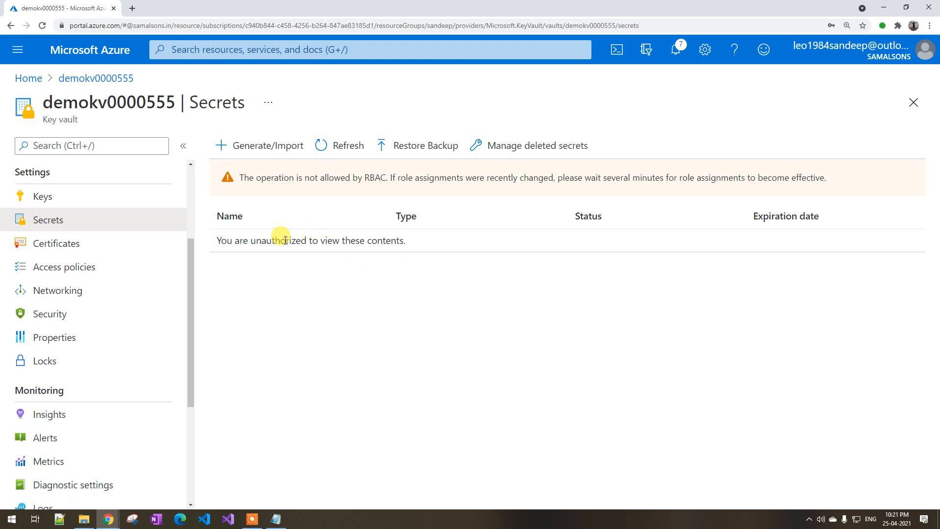
{"action": "left_click", "coordinate": [69, 266]}
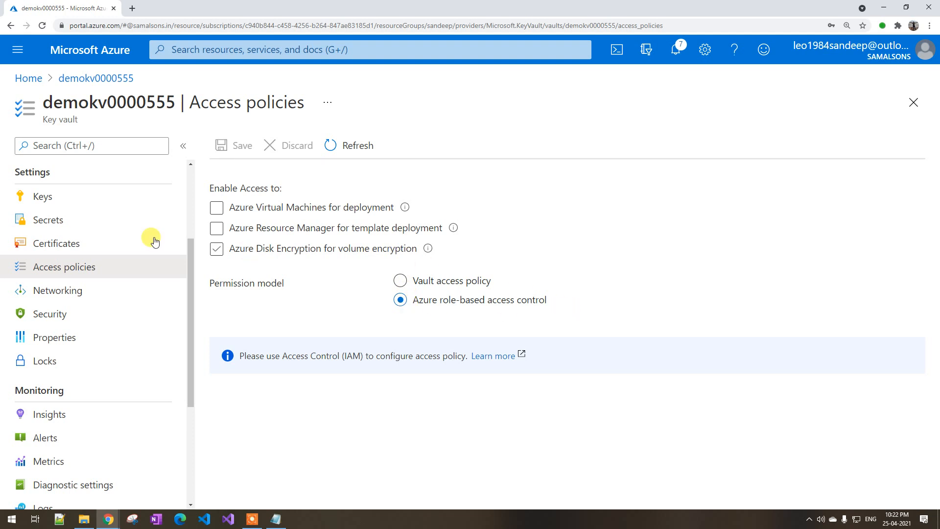
{"action": "left_click", "coordinate": [58, 219]}
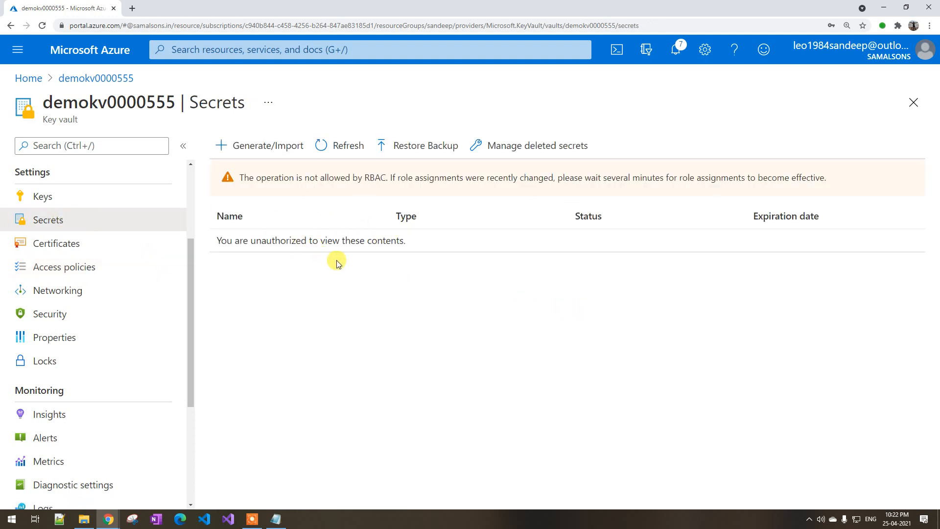
{"action": "left_click", "coordinate": [67, 268]}
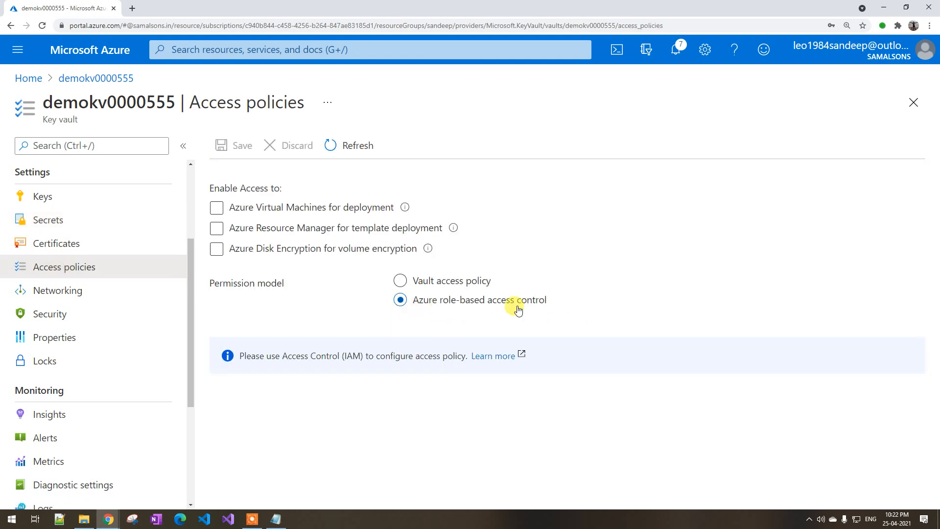
{"action": "scroll", "coordinate": [42, 265], "scroll_direction": "up", "scroll_amount": 3}
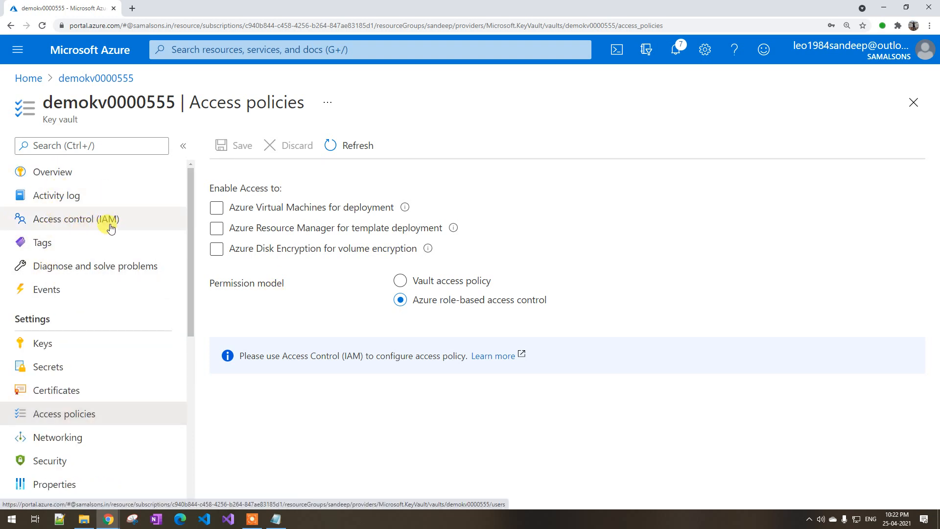
- Highlight the note recommending IAM, then review demokv0000555's existing role assignments under Access control (IAM)
{"action": "left_click_drag", "start_coordinate": [243, 355], "coordinate": [352, 358]}
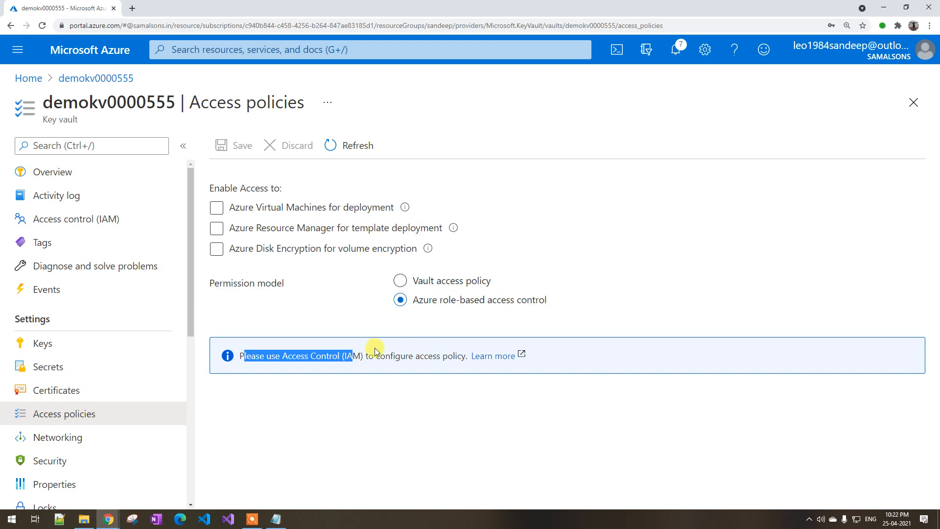
{"action": "left_click", "coordinate": [343, 357]}
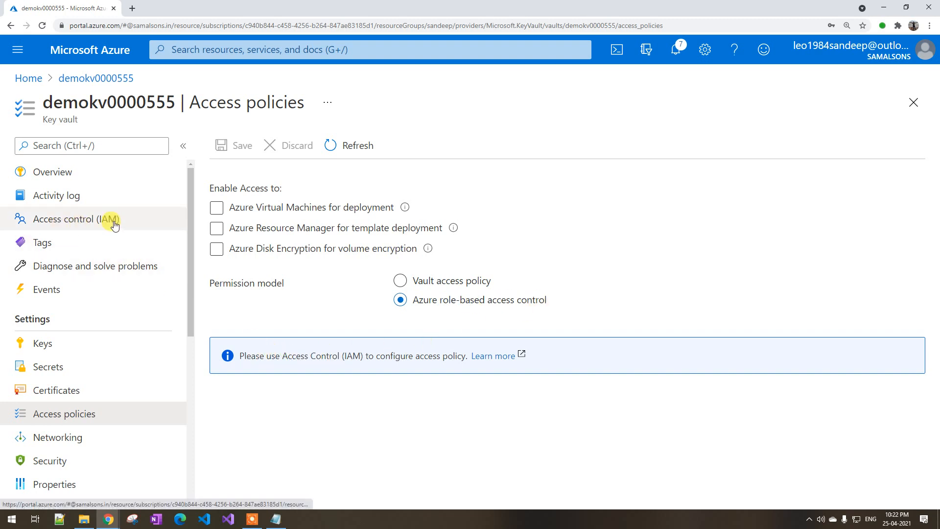
{"action": "left_click", "coordinate": [72, 225]}
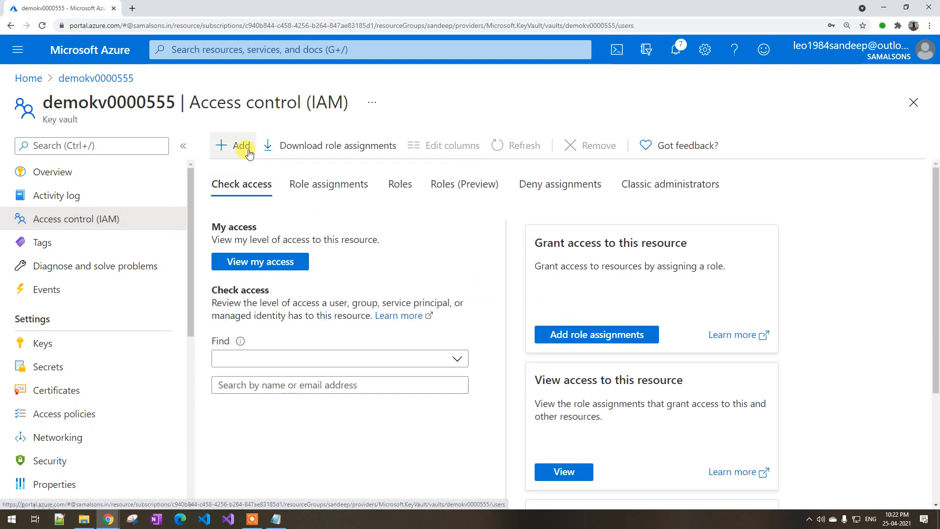
{"action": "left_click", "coordinate": [313, 188]}
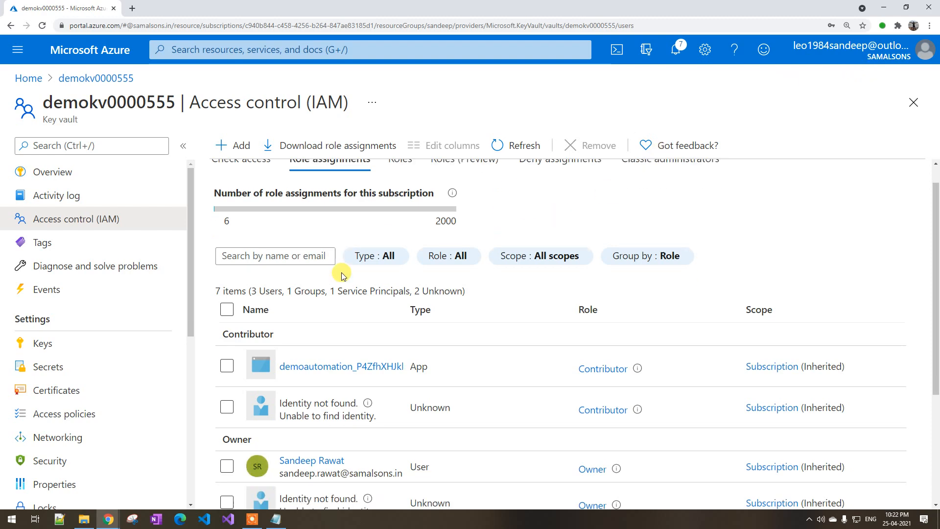
{"action": "scroll", "coordinate": [341, 271], "scroll_direction": "down", "scroll_amount": 5}
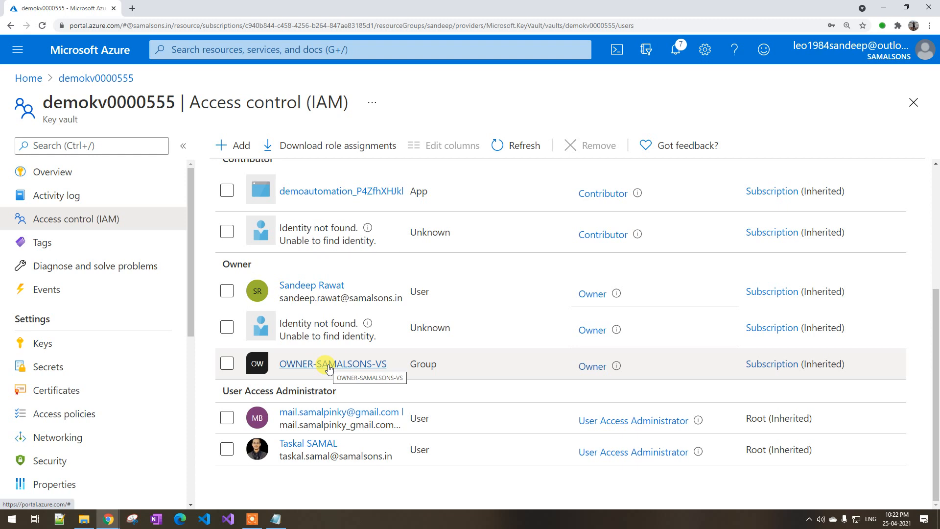
- Check the Secrets and permission model settings, ending back on the vault's IAM Check access tab
{"action": "left_click", "coordinate": [54, 369]}
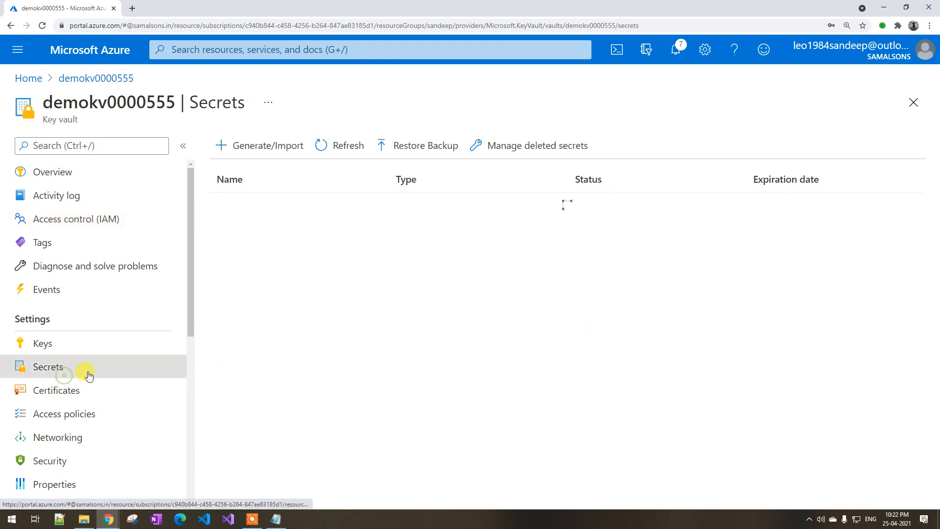
{"action": "left_click", "coordinate": [84, 413]}
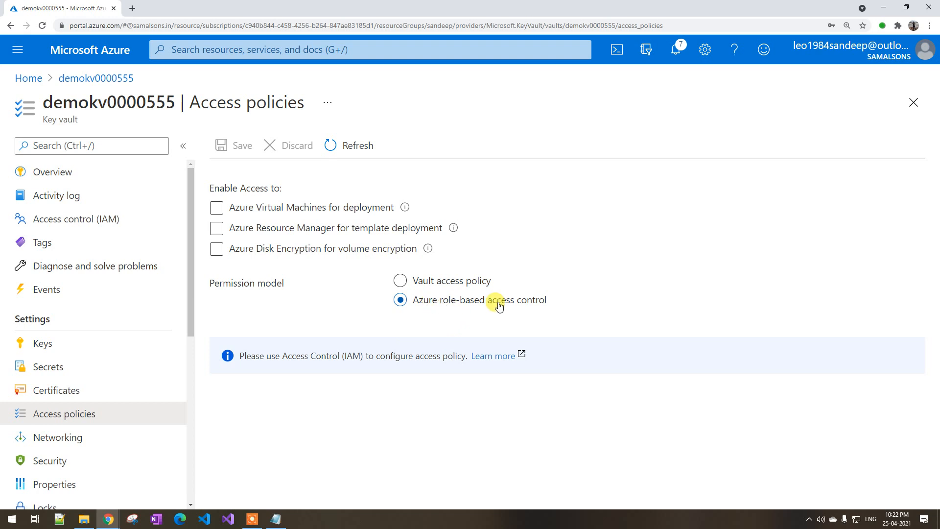
{"action": "left_click", "coordinate": [82, 223]}
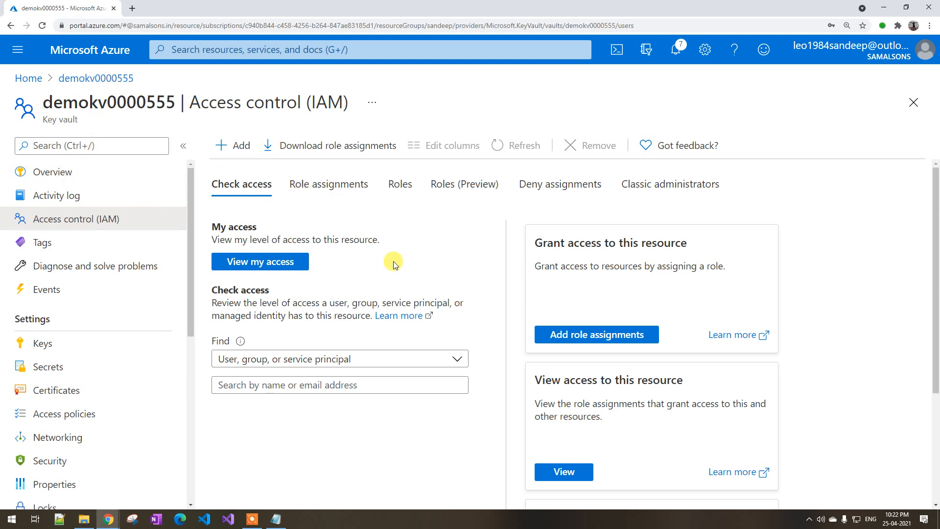
{"action": "left_click", "coordinate": [43, 414]}
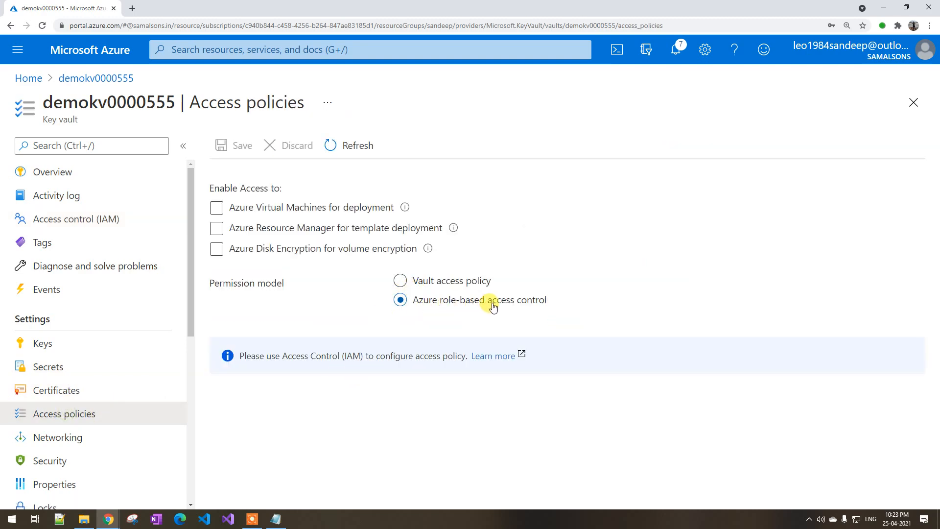
{"action": "left_click", "coordinate": [81, 221]}
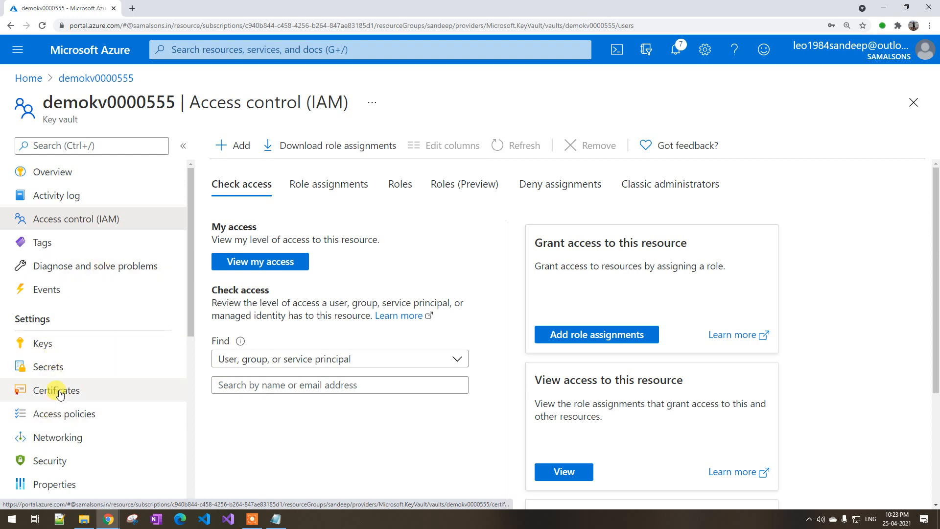
- Start a new role assignment on the vault and choose the Key Vault Administrator role
{"action": "left_click", "coordinate": [233, 144]}
{"action": "left_click", "coordinate": [243, 172]}
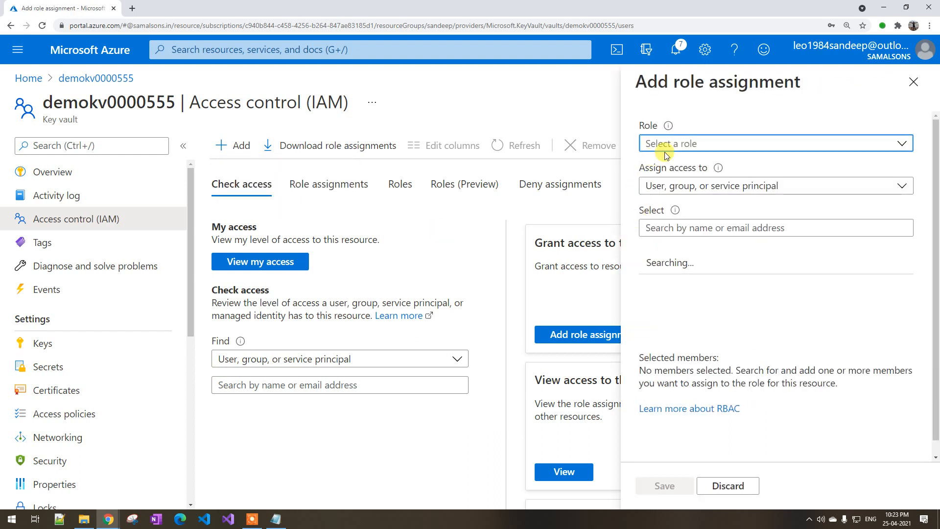
{"action": "left_click", "coordinate": [678, 143]}
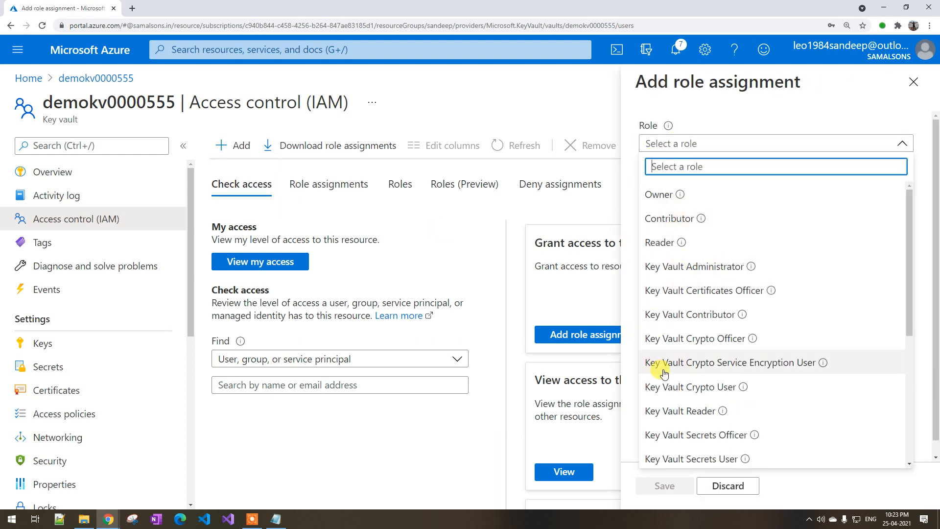
{"action": "scroll", "coordinate": [657, 364], "scroll_direction": "down", "scroll_amount": 4}
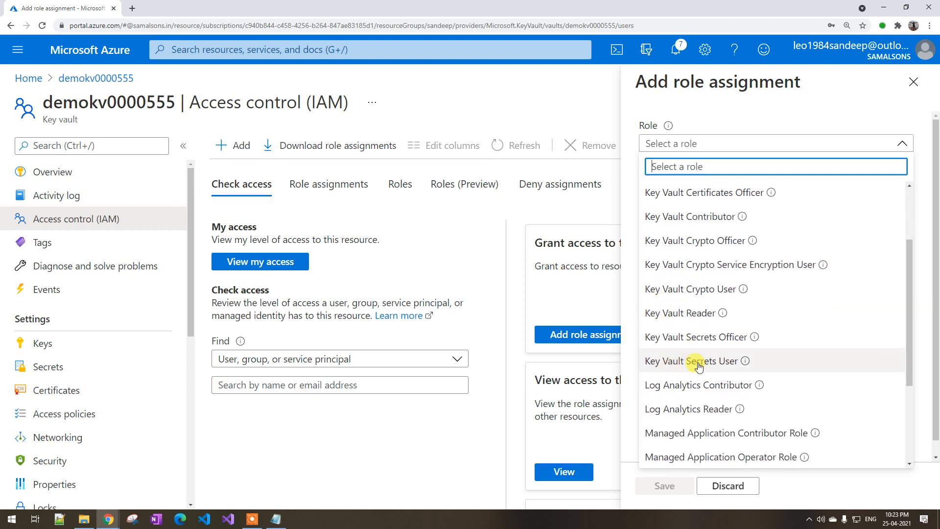
{"action": "scroll", "coordinate": [700, 353], "scroll_direction": "up", "scroll_amount": 2}
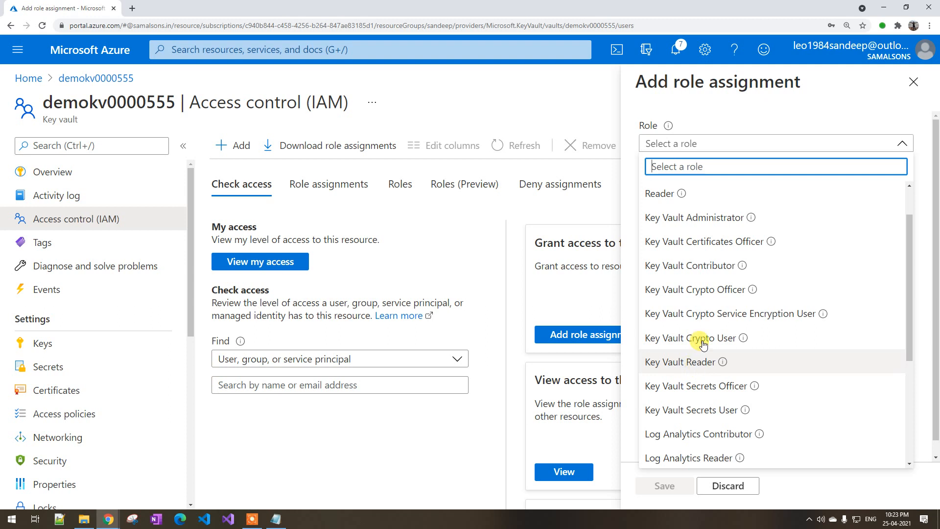
{"action": "left_click", "coordinate": [708, 218]}
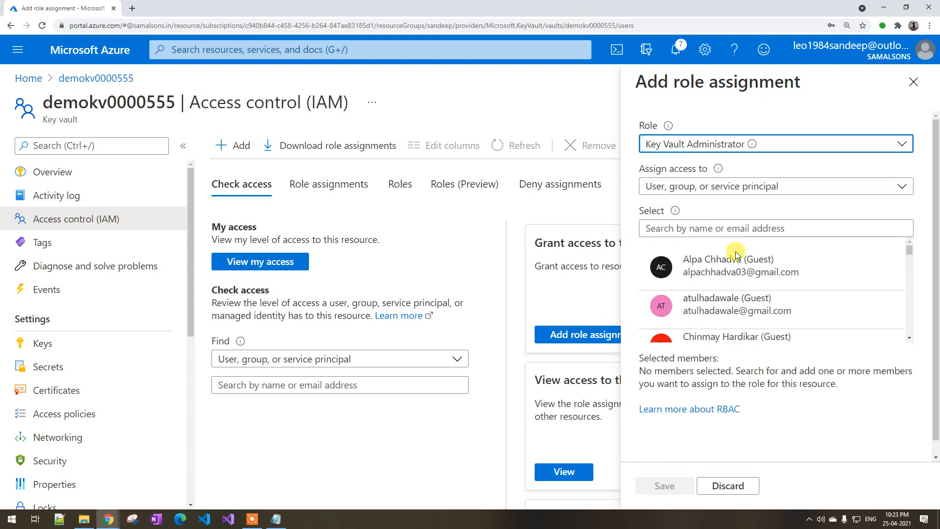
- Search for the guest user's account and add it as the assignment's member
{"action": "left_click", "coordinate": [704, 227]}
{"action": "key", "text": "ctrl+v"}
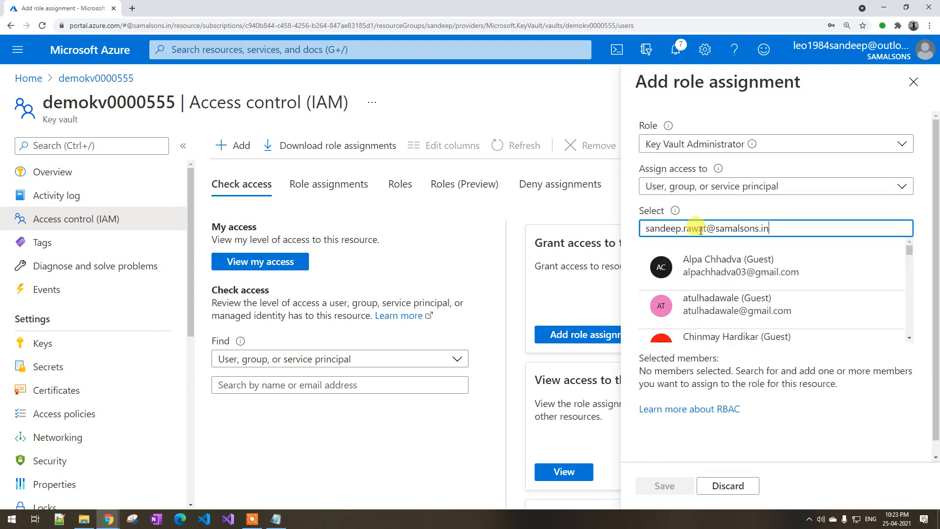
{"action": "key", "text": "BackSpace"}
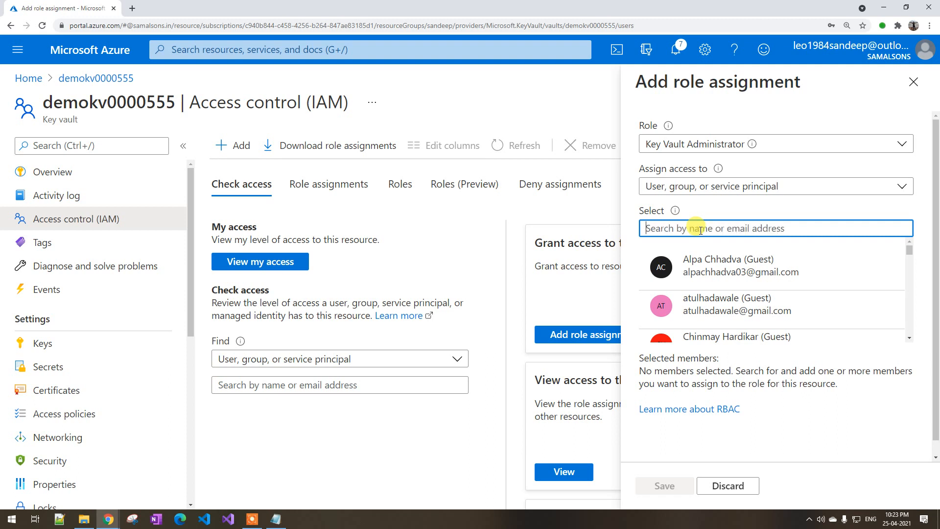
{"action": "type", "text": "leo"}
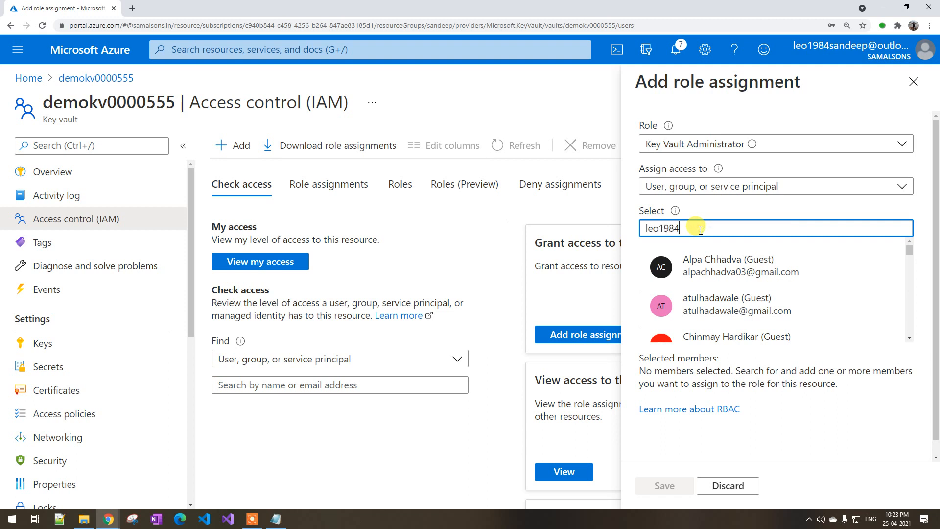
{"action": "type", "text": "1984"}
{"action": "left_click", "coordinate": [737, 265]}
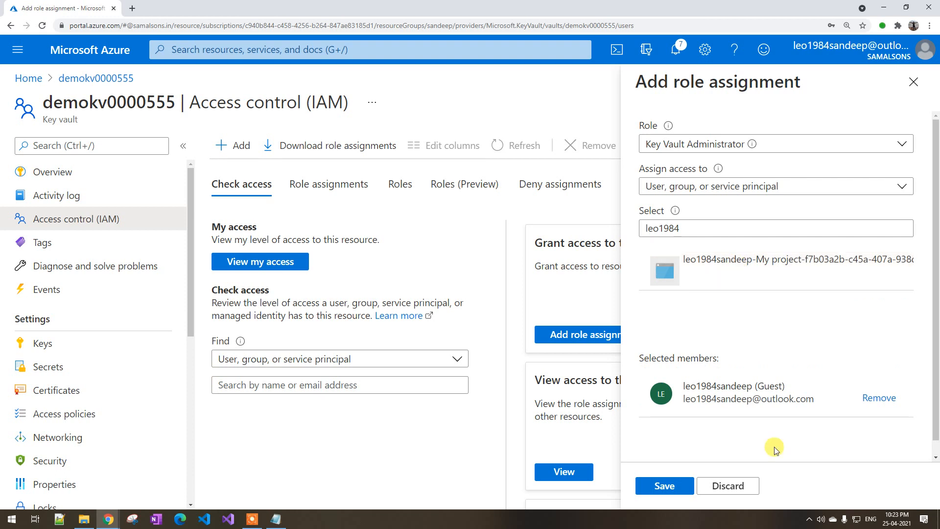
- Save the Key Vault Administrator assignment and find the guest user's entry in the Role assignments list
{"action": "left_click", "coordinate": [664, 485]}
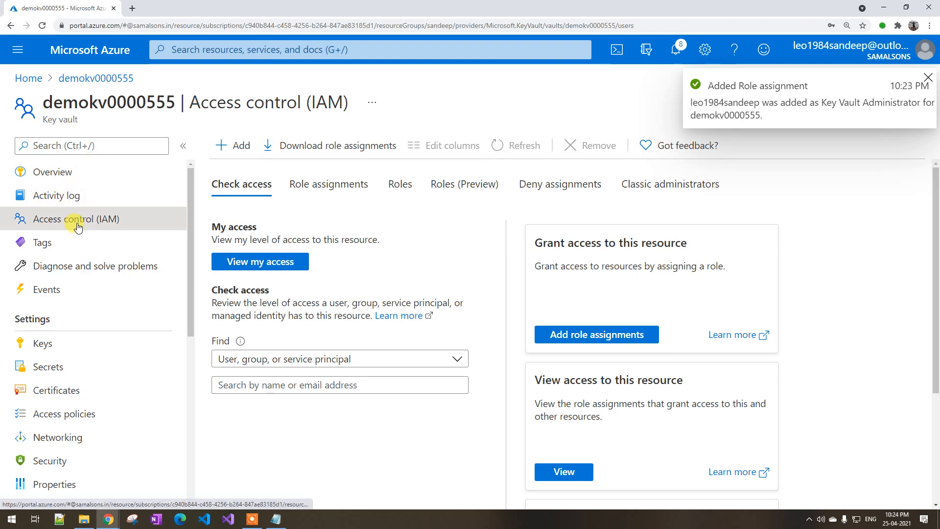
{"action": "left_click", "coordinate": [323, 184]}
{"action": "scroll", "coordinate": [284, 378], "scroll_direction": "down", "scroll_amount": 3}
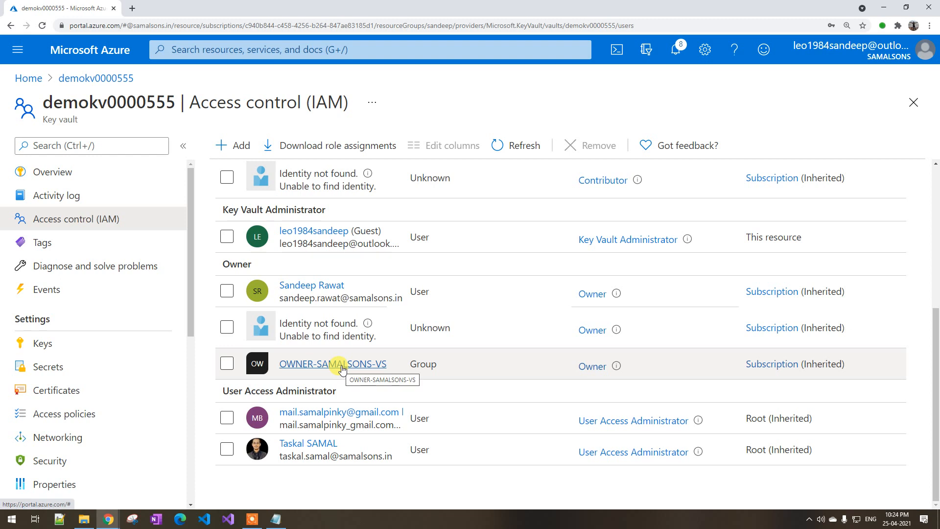
- Open the vault's Keys list and refresh it twice
{"action": "left_click", "coordinate": [60, 347]}
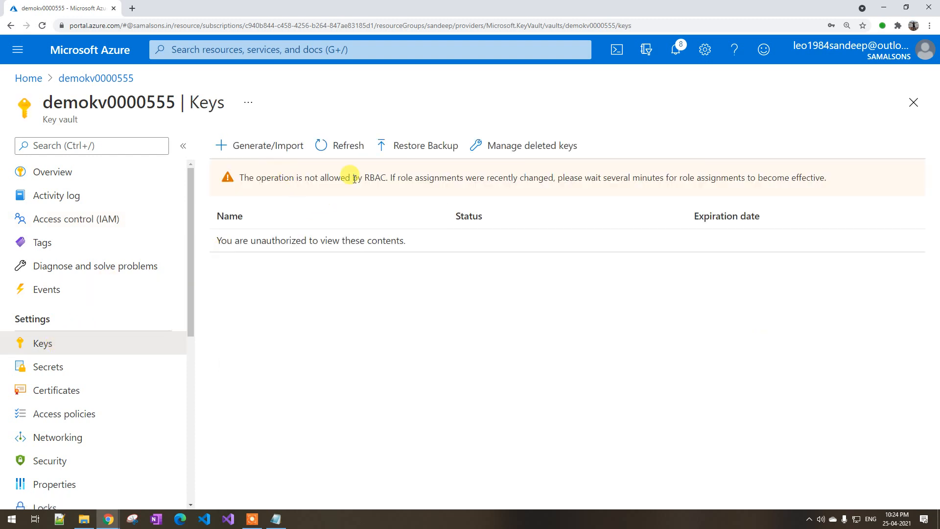
{"action": "left_click", "coordinate": [347, 147]}
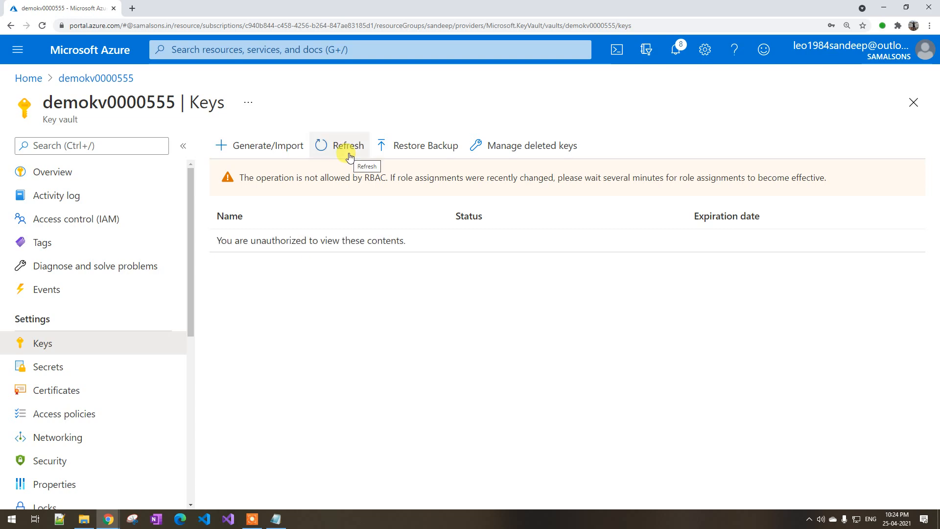
{"action": "left_click", "coordinate": [348, 147]}
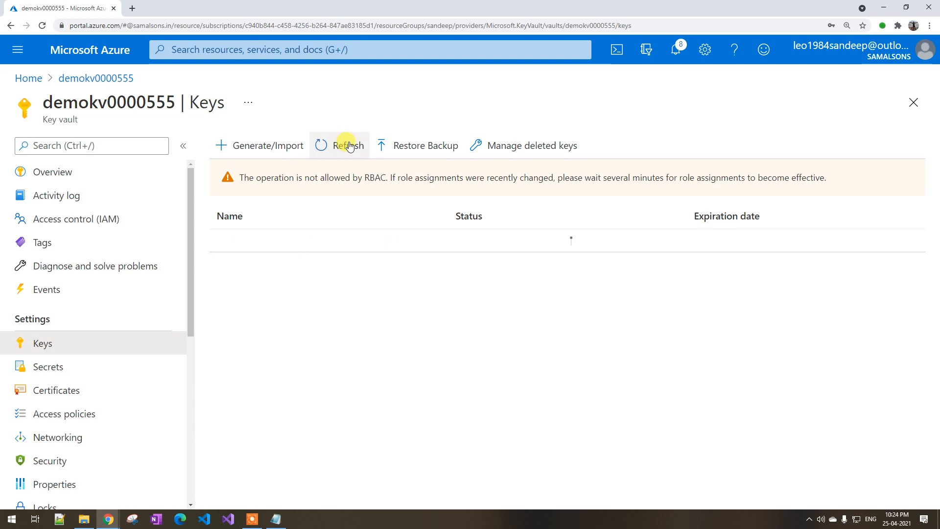
- Reload the portal from Home, reopen demokv0000555 from recent resources, and open its Secrets
{"action": "left_click", "coordinate": [60, 179]}
{"action": "left_click", "coordinate": [28, 78]}
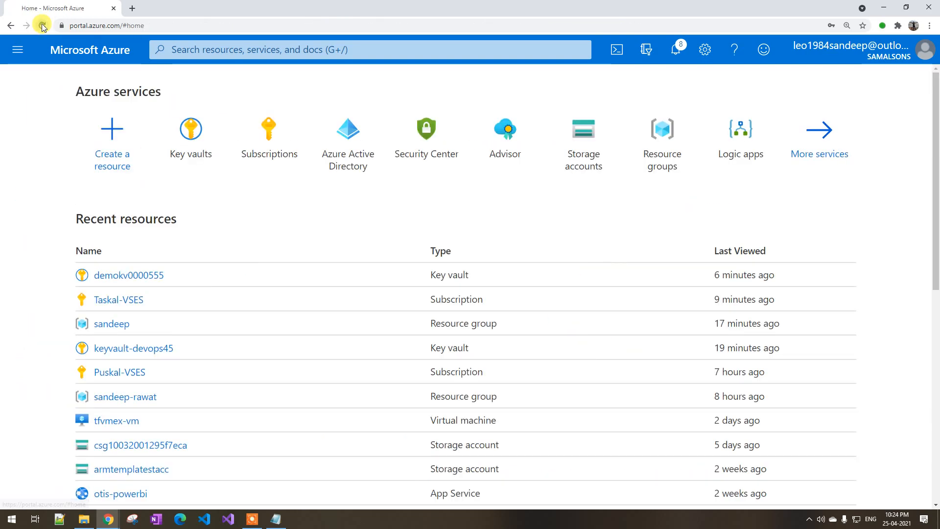
{"action": "left_click", "coordinate": [42, 26]}
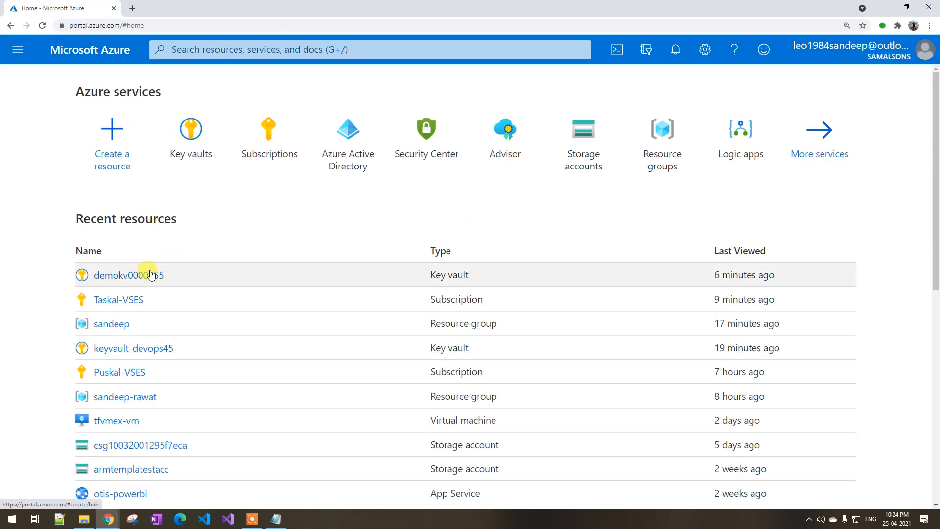
{"action": "left_click", "coordinate": [149, 276]}
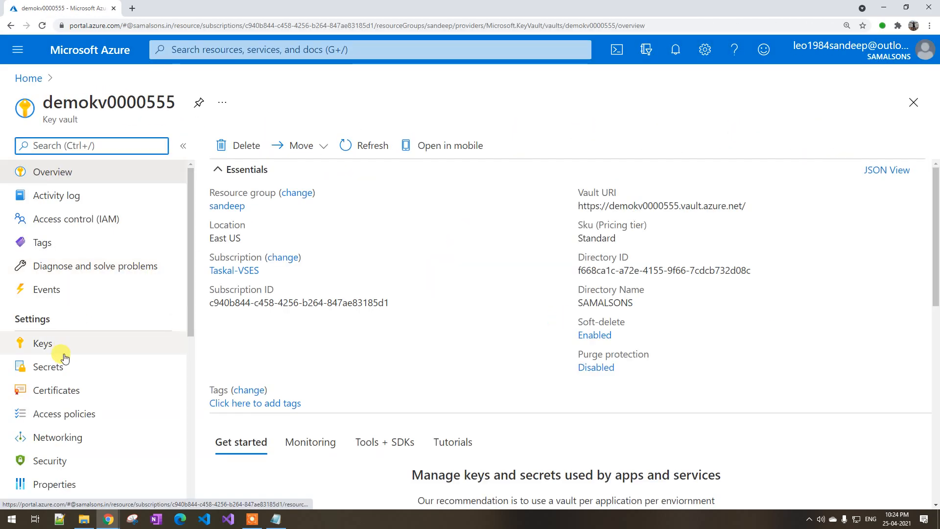
{"action": "left_click", "coordinate": [63, 365]}
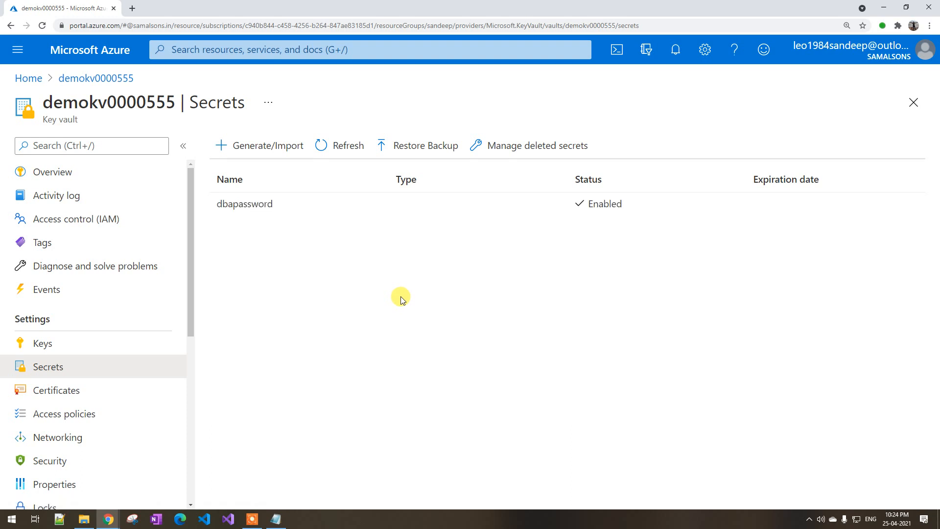
- Browse the vault's Keys, Certificates and Secrets, and open dbapassword's current version details
{"action": "left_click", "coordinate": [80, 343]}
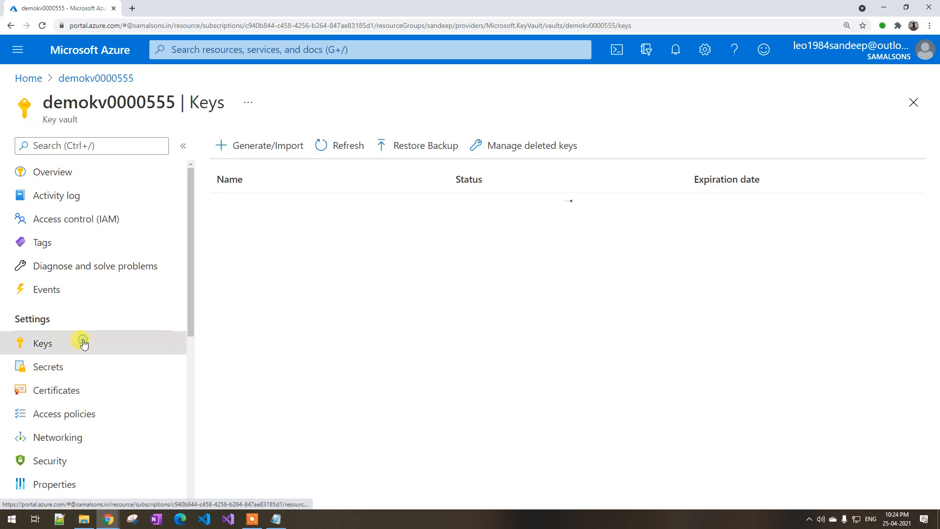
{"action": "left_click", "coordinate": [67, 392]}
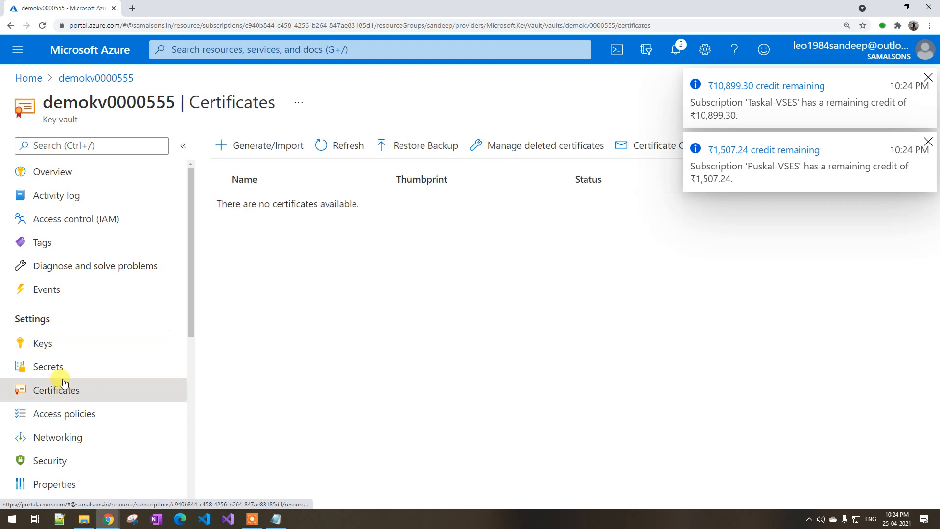
{"action": "left_click", "coordinate": [73, 365]}
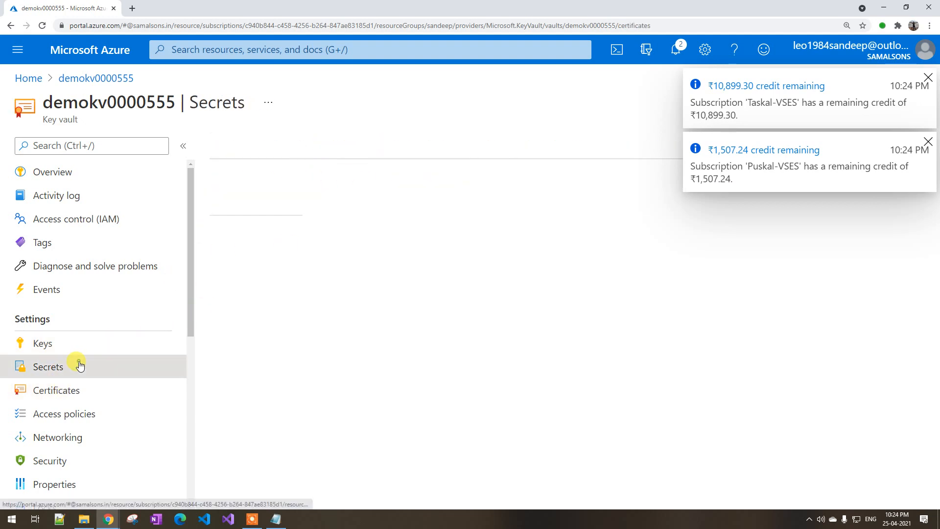
{"action": "left_click", "coordinate": [259, 206]}
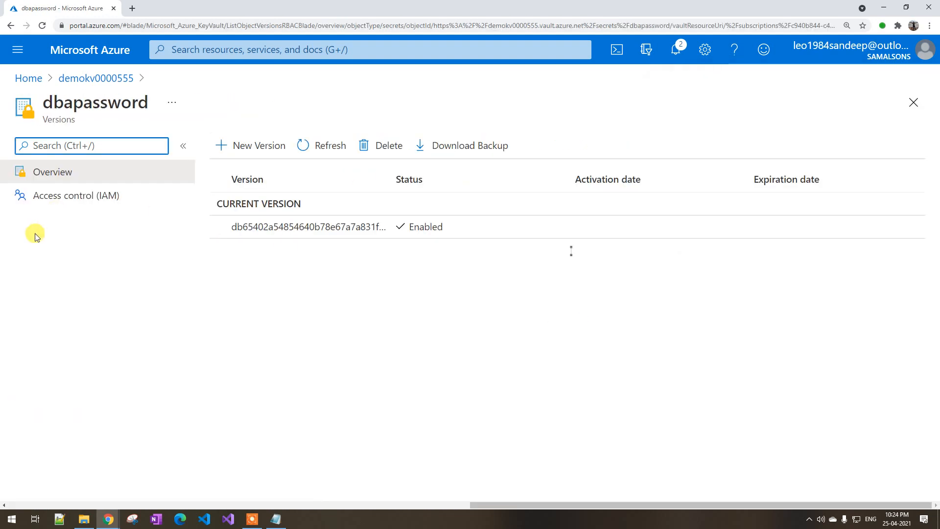
{"action": "left_click", "coordinate": [271, 228]}
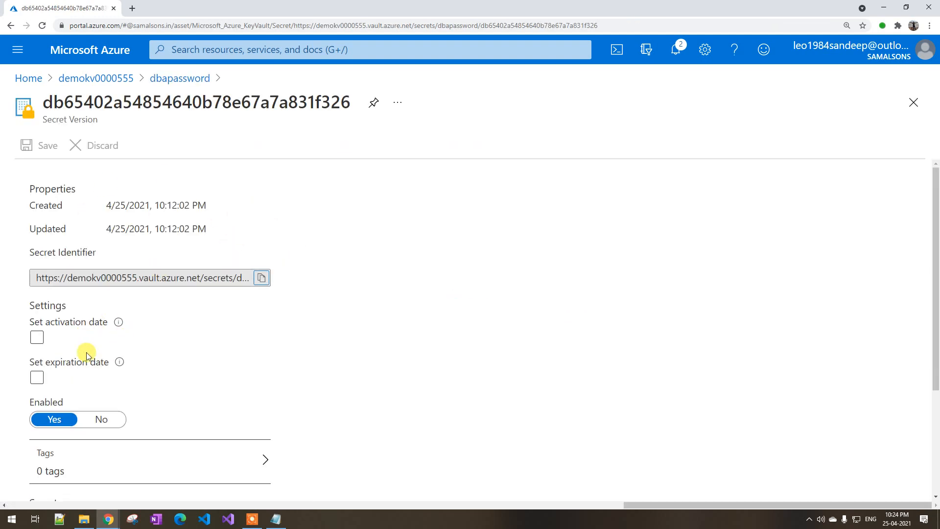
{"action": "scroll", "coordinate": [95, 350], "scroll_direction": "down", "scroll_amount": 3}
- Return to the key vault via the breadcrumb and bring up its Access policies page
{"action": "left_click", "coordinate": [119, 78]}
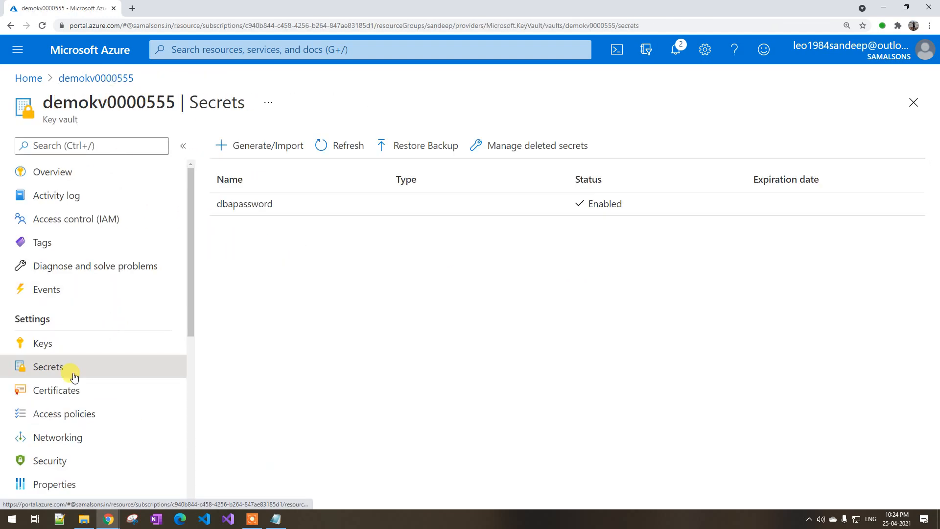
{"action": "scroll", "coordinate": [83, 334], "scroll_direction": "down", "scroll_amount": 2}
{"action": "left_click", "coordinate": [87, 316]}
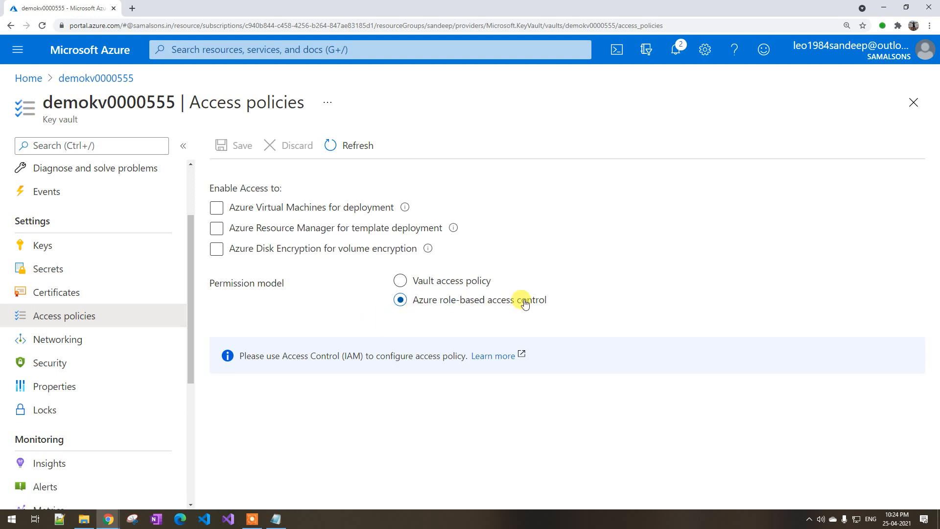
{"action": "scroll", "coordinate": [61, 279], "scroll_direction": "up", "scroll_amount": 2}
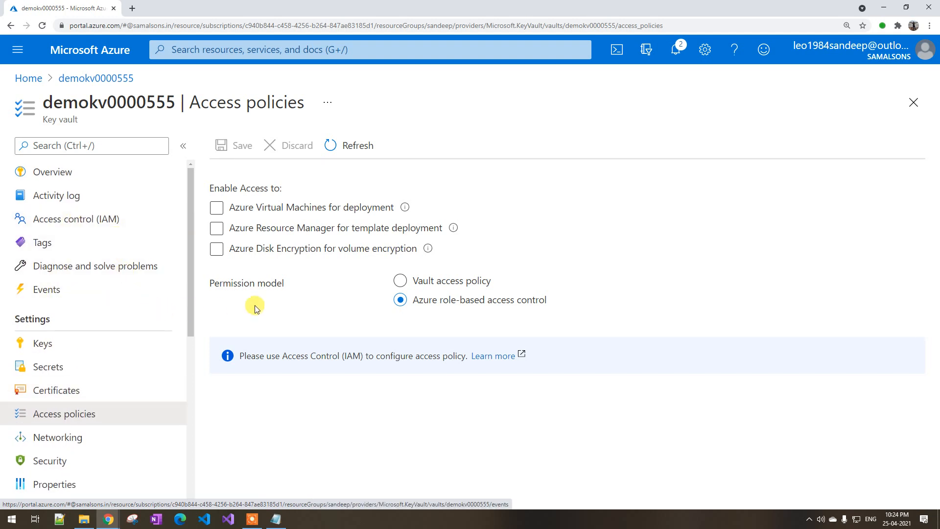
{"action": "scroll", "coordinate": [123, 337], "scroll_direction": "down", "scroll_amount": 2}
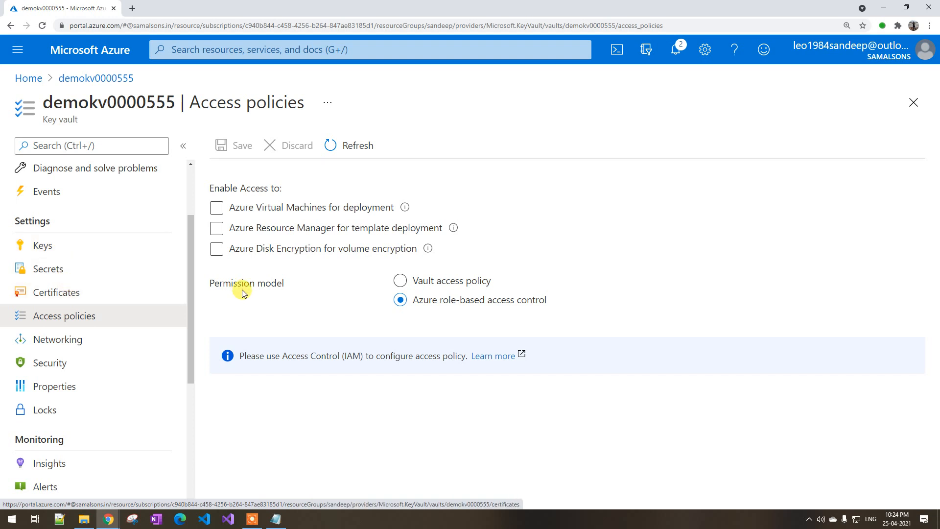
{"action": "left_click", "coordinate": [400, 280]}
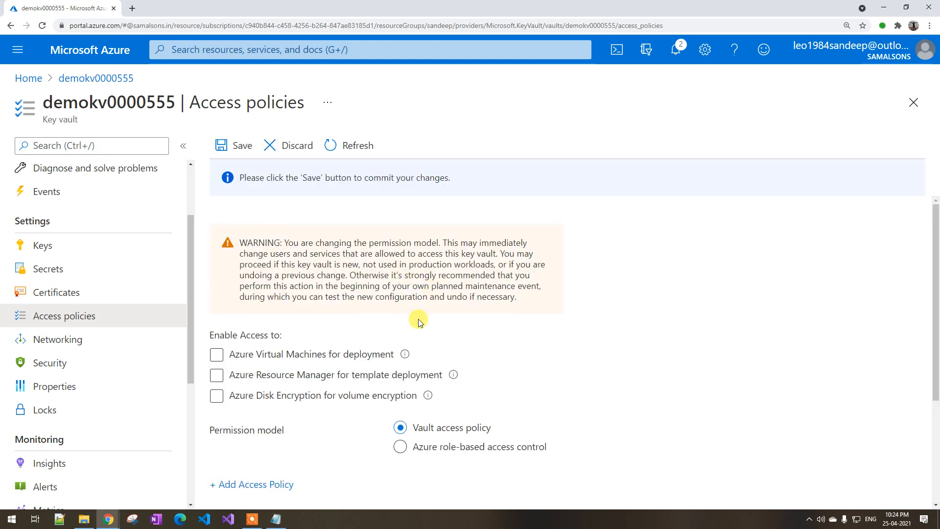
{"action": "scroll", "coordinate": [392, 352], "scroll_direction": "down", "scroll_amount": 3}
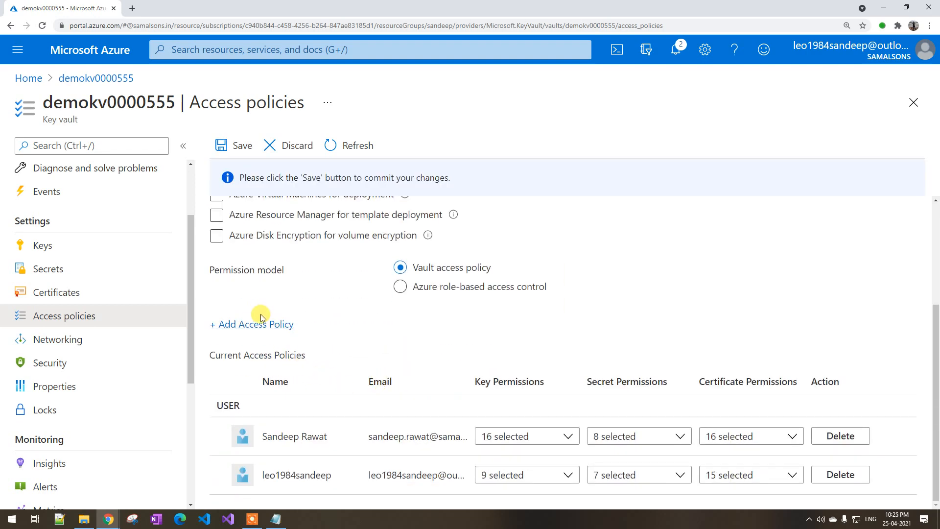
{"action": "scroll", "coordinate": [157, 273], "scroll_direction": "up", "scroll_amount": 2}
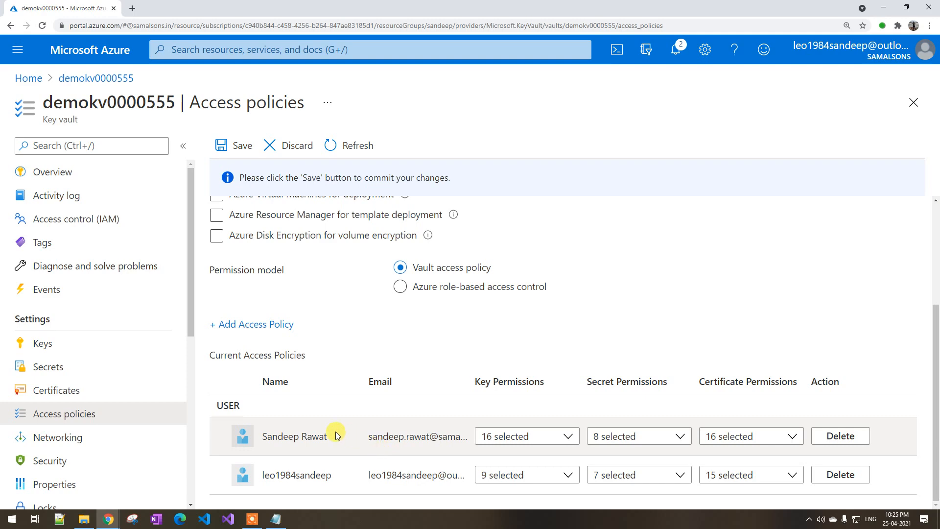
{"action": "scroll", "coordinate": [319, 424], "scroll_direction": "up", "scroll_amount": 3}
{"action": "left_click", "coordinate": [289, 145]}
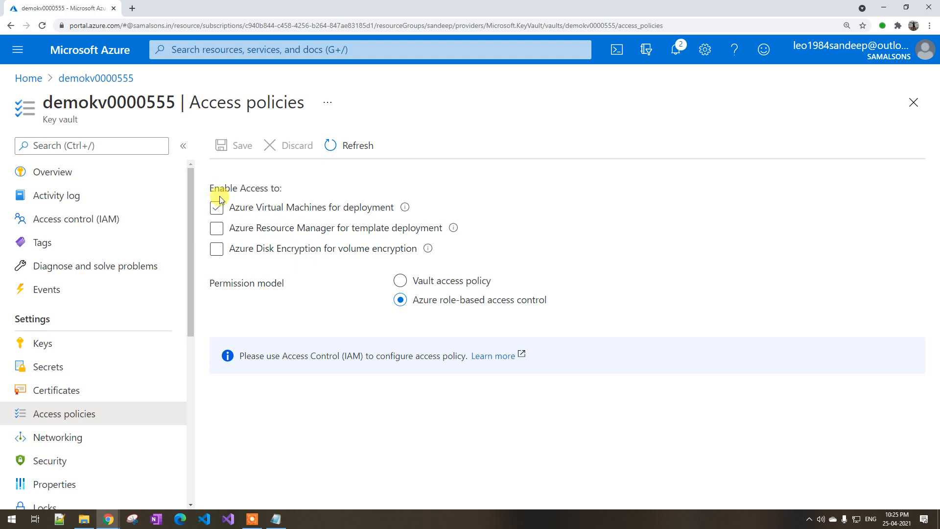
{"action": "left_click_drag", "start_coordinate": [210, 187], "coordinate": [327, 197]}
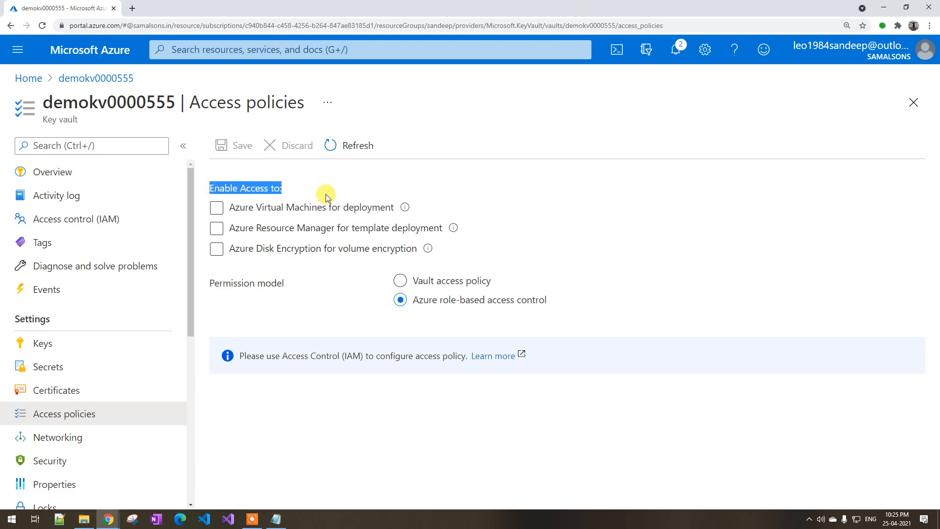
{"action": "left_click", "coordinate": [212, 187]}
{"action": "left_click", "coordinate": [216, 228]}
{"action": "left_click", "coordinate": [216, 247]}
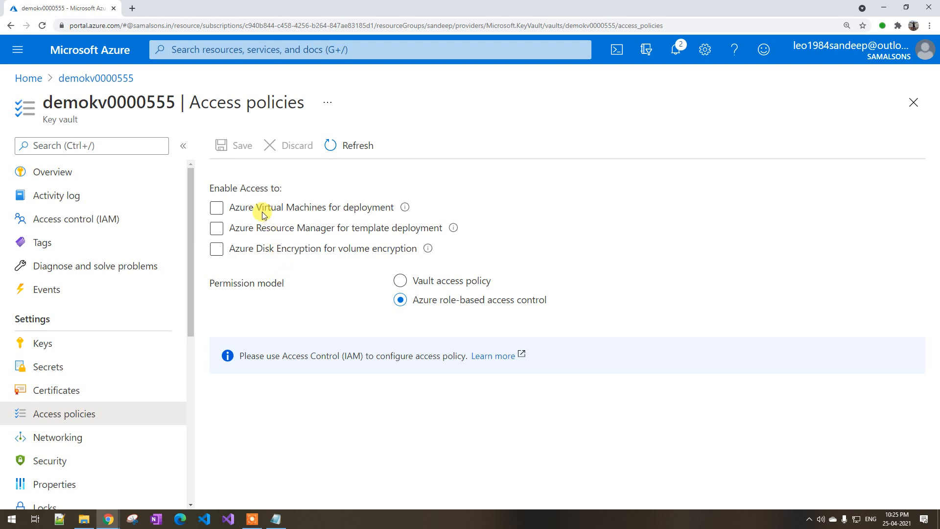
{"action": "left_click", "coordinate": [241, 208]}
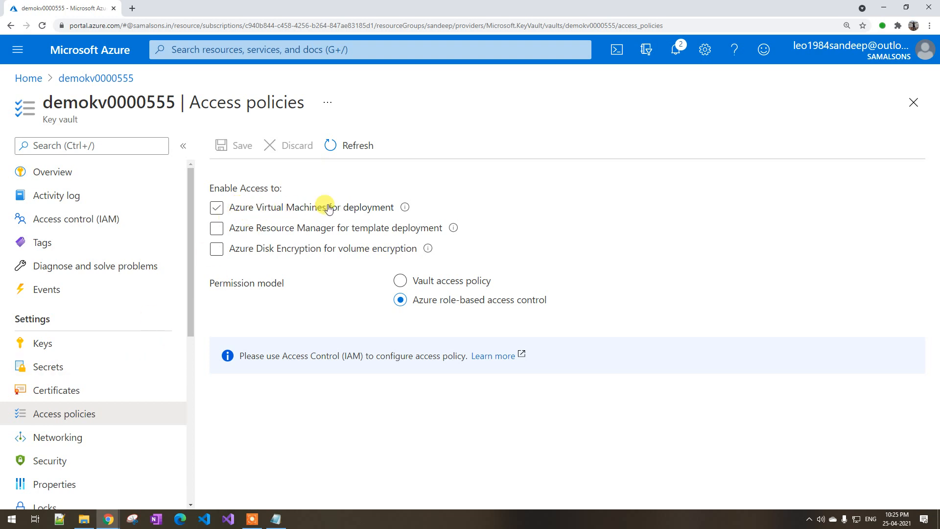
{"action": "left_click", "coordinate": [288, 208]}
{"action": "left_click", "coordinate": [268, 246]}
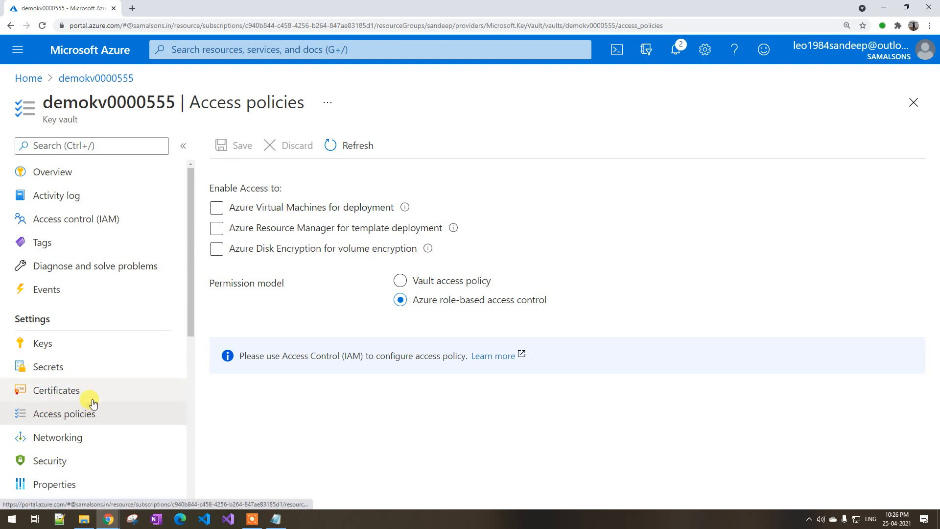
- Toggle Virtual Machines and Resource Manager template deployment access, leaving both turned off
{"action": "left_click", "coordinate": [216, 208]}
{"action": "left_click", "coordinate": [223, 245]}
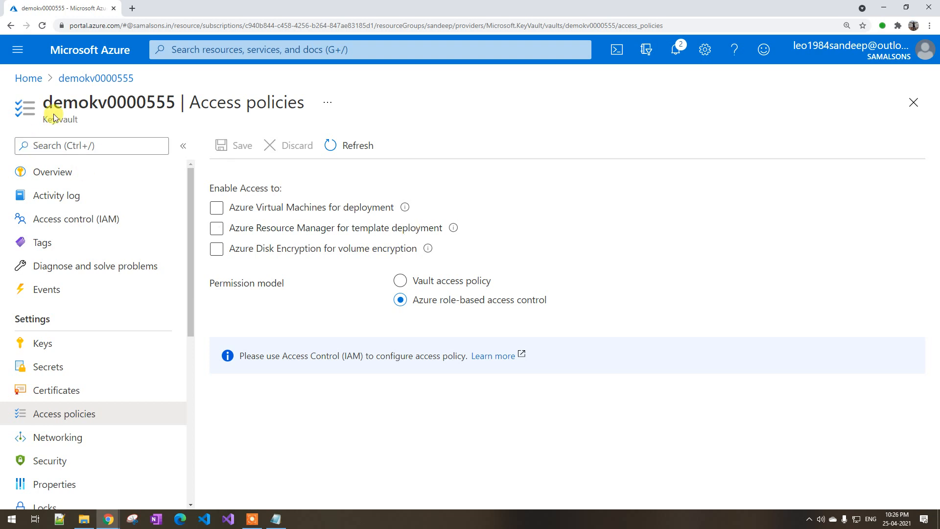
{"action": "left_click", "coordinate": [273, 234]}
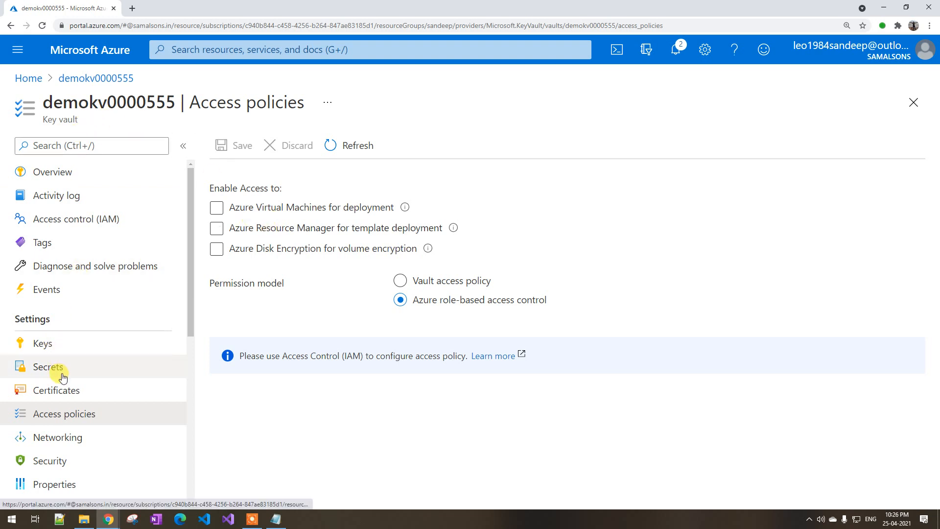
{"action": "left_click", "coordinate": [271, 230]}
{"action": "left_click", "coordinate": [271, 230]}
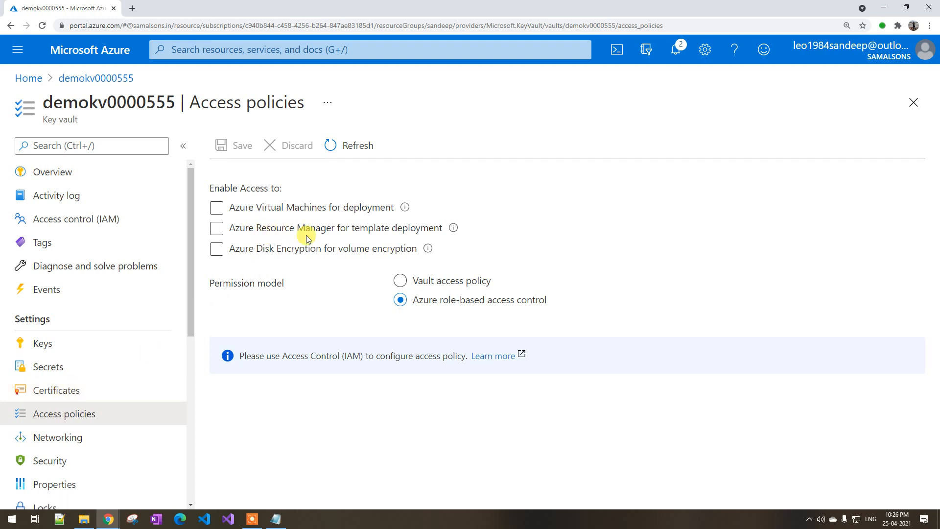
{"action": "left_click", "coordinate": [294, 229]}
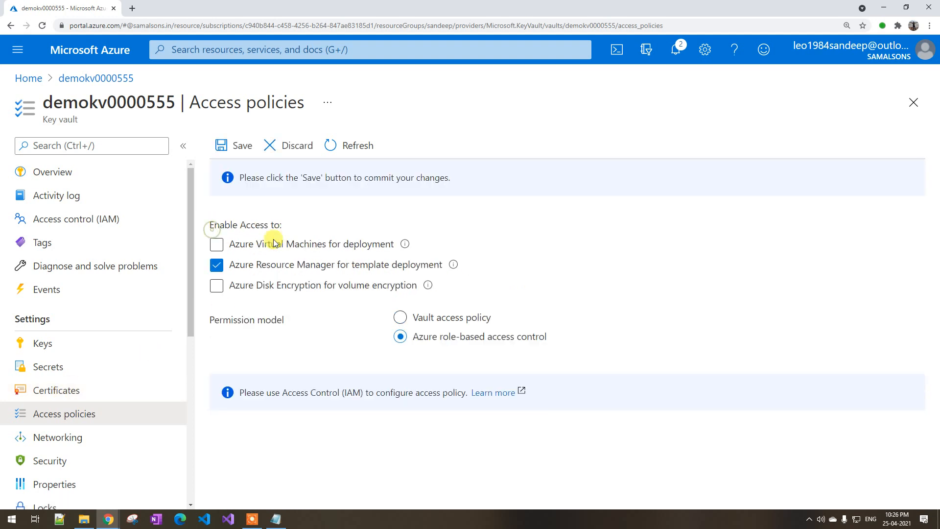
{"action": "left_click", "coordinate": [216, 264]}
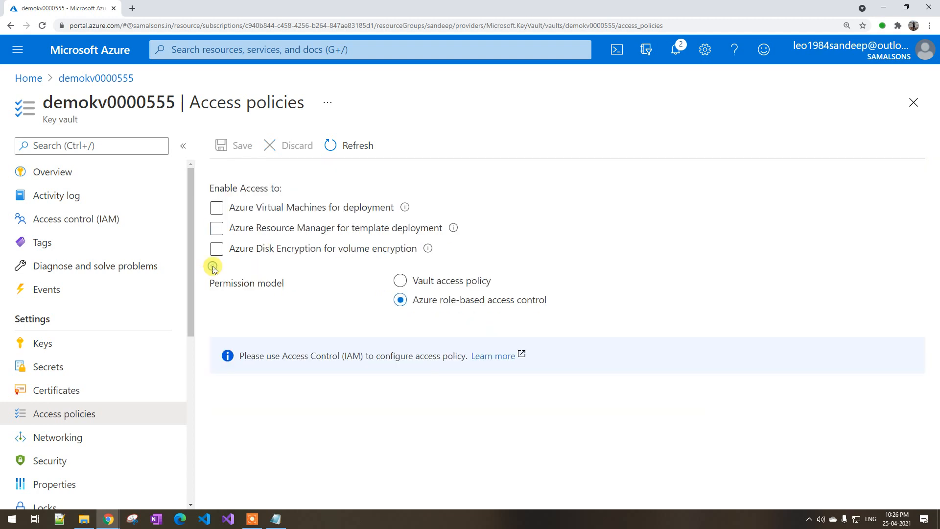
- Leave Azure Disk Encryption access off without saving, then return to demokv0000555's Overview
{"action": "left_click", "coordinate": [234, 252]}
{"action": "left_click", "coordinate": [86, 345]}
{"action": "left_click", "coordinate": [76, 413]}
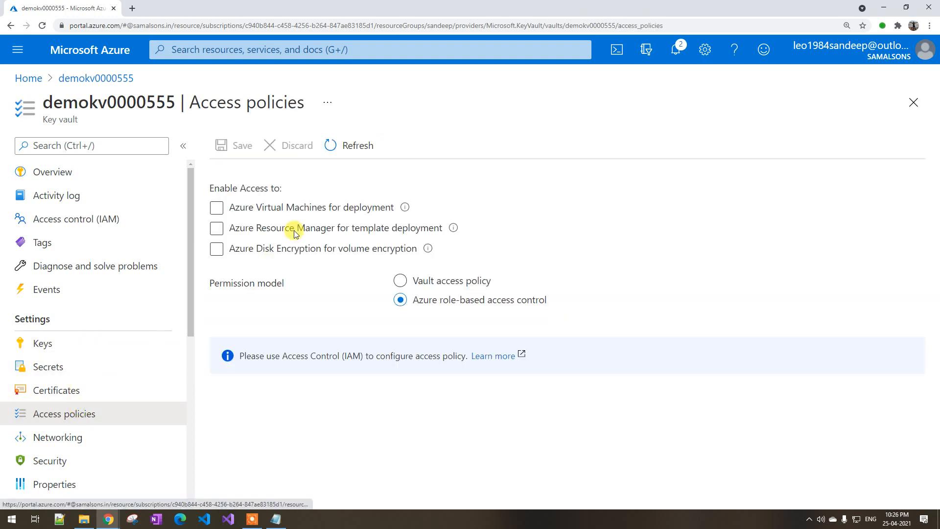
{"action": "left_click", "coordinate": [268, 256]}
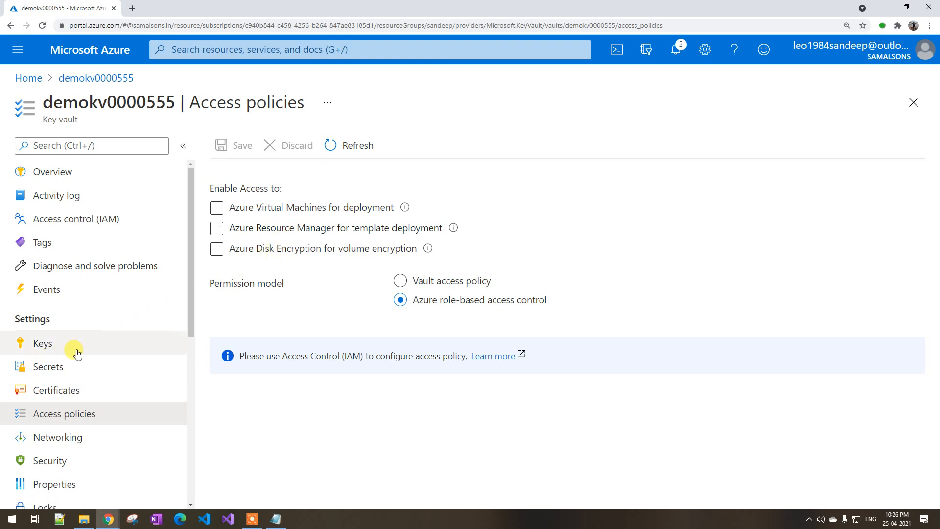
{"action": "left_click", "coordinate": [216, 248]}
{"action": "left_click", "coordinate": [217, 286]}
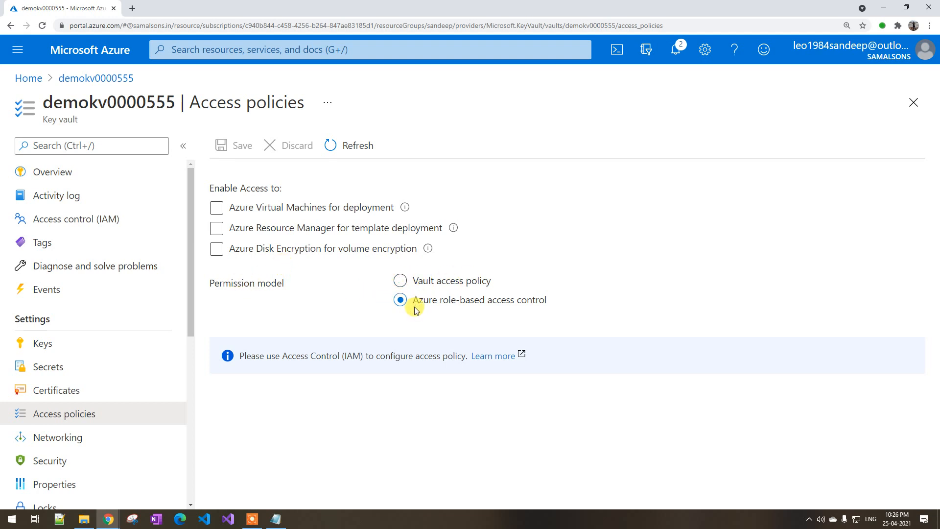
{"action": "scroll", "coordinate": [147, 353], "scroll_direction": "down", "scroll_amount": 2}
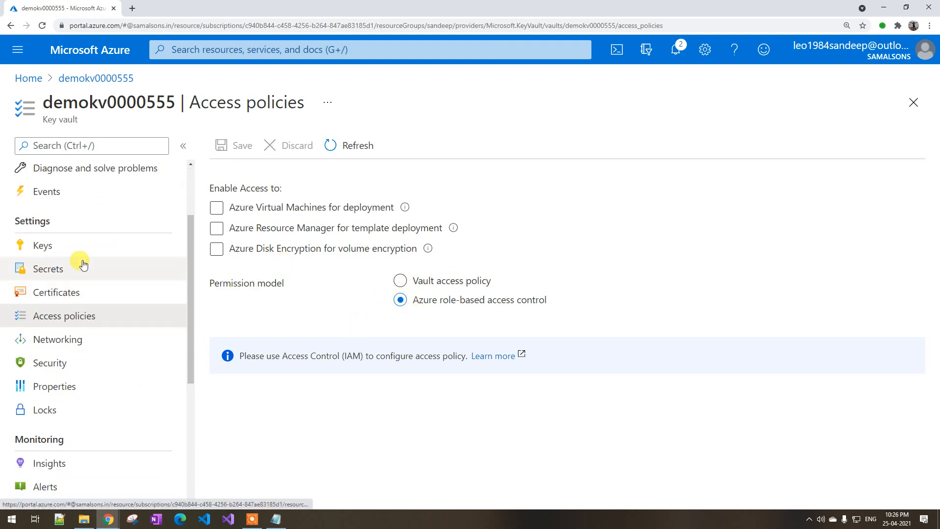
{"action": "scroll", "coordinate": [106, 304], "scroll_direction": "up", "scroll_amount": 2}
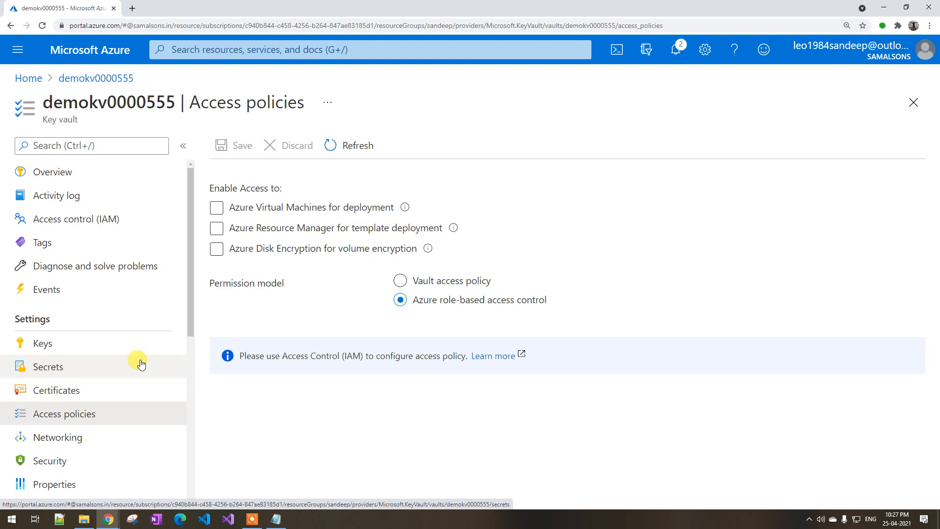
{"action": "left_click", "coordinate": [82, 182]}
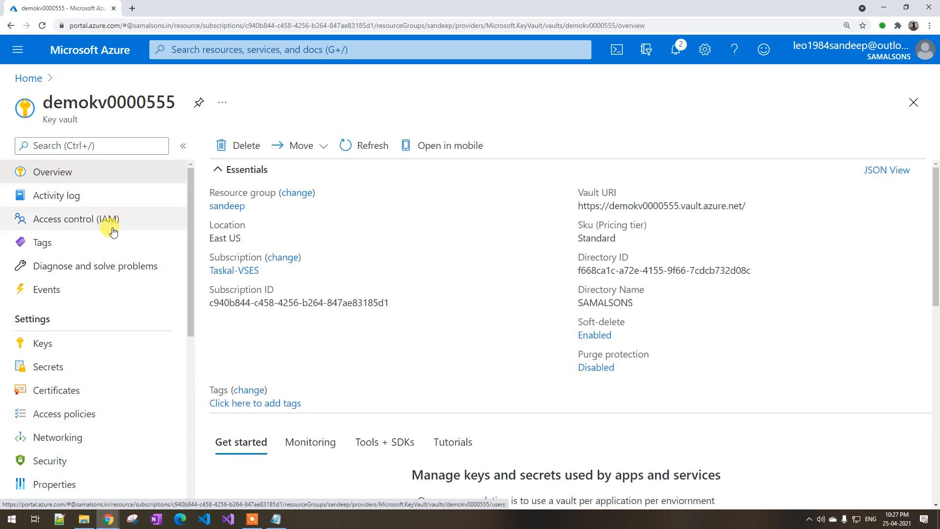